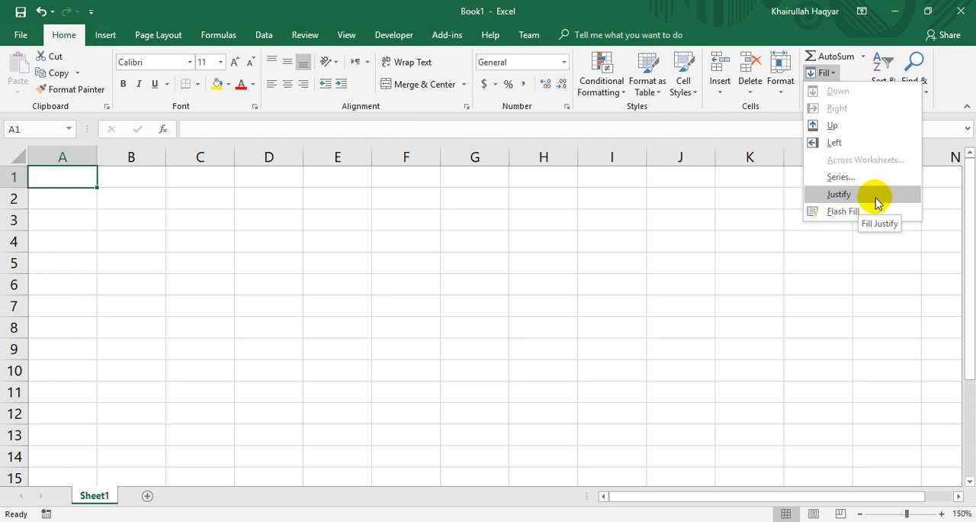
Examine the horizontal text alignment options in Format Cells for cell A1, leaving the alignment unchanged.
{"action": "left_click", "coordinate": [465, 107]}
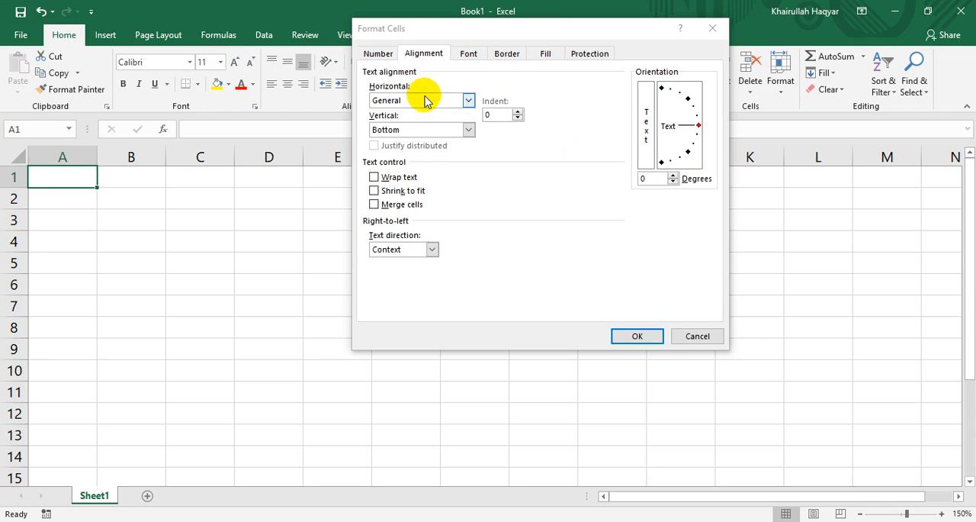
{"action": "left_click", "coordinate": [424, 101]}
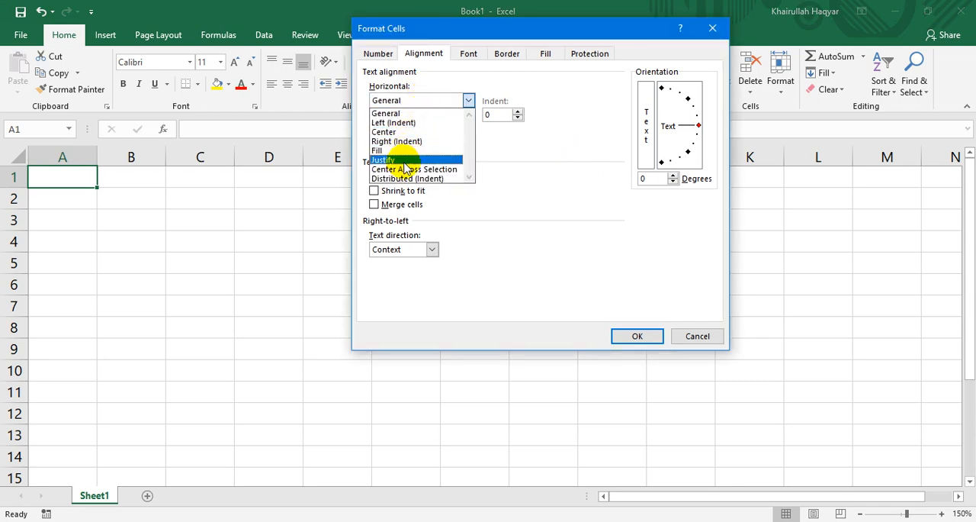
{"action": "left_click", "coordinate": [717, 336]}
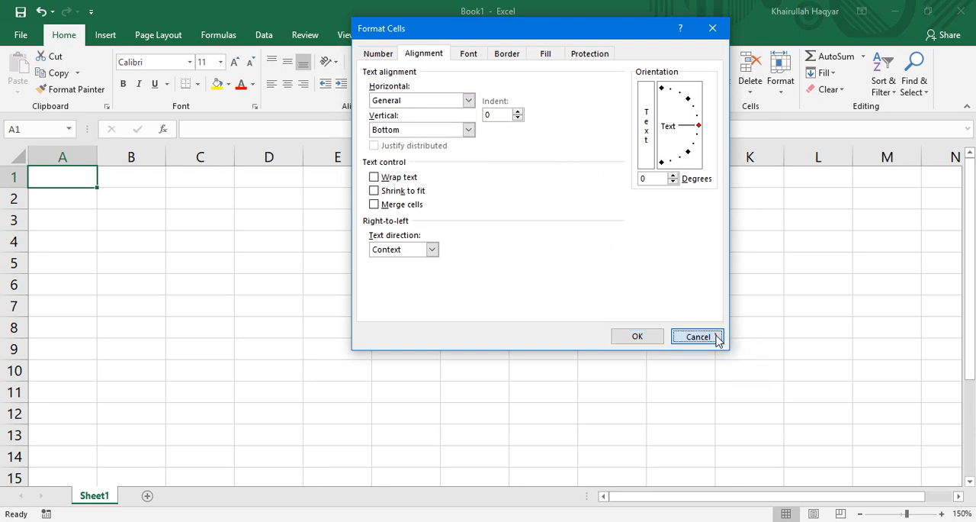
{"action": "left_click", "coordinate": [717, 336]}
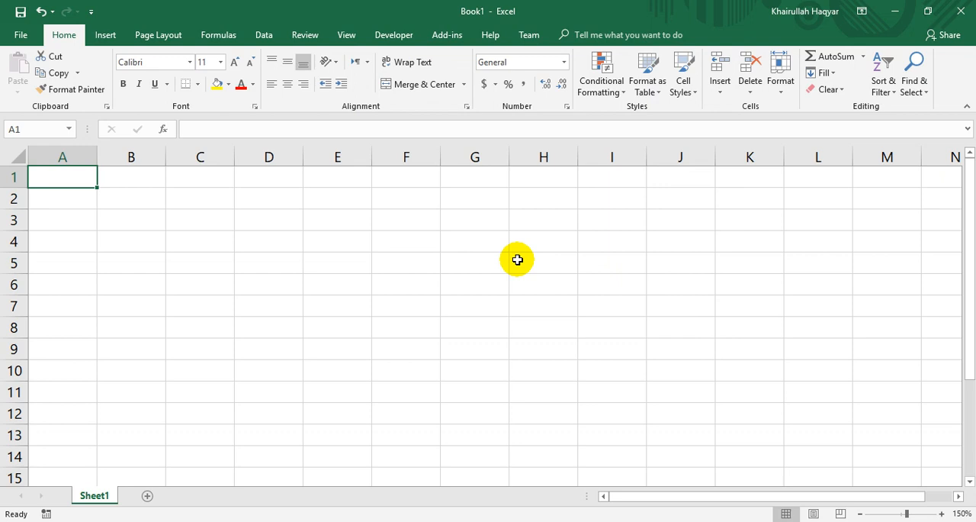
Enter a person's first name in G4:G8, placing one capital letter in each cell down the column.
{"action": "left_click", "coordinate": [455, 248]}
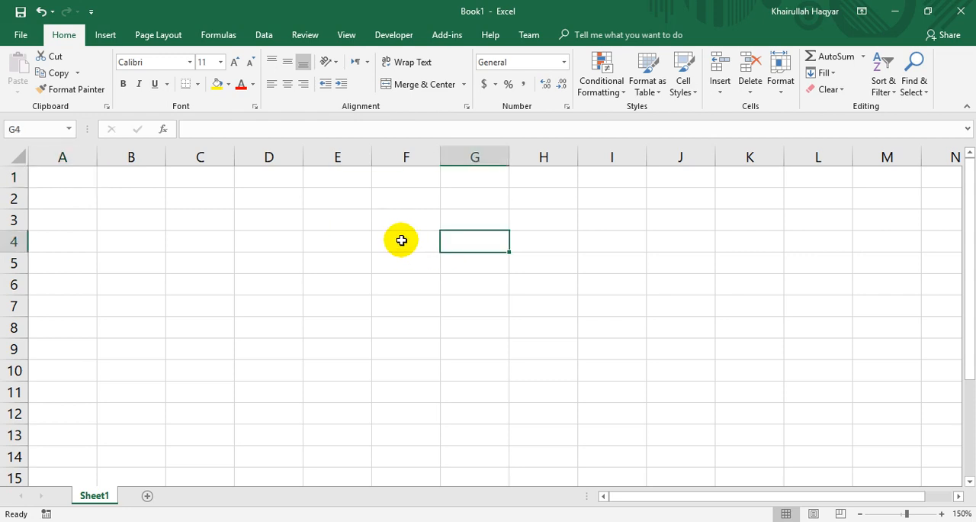
{"action": "type", "text": "A"}
{"action": "key", "text": "Return"}
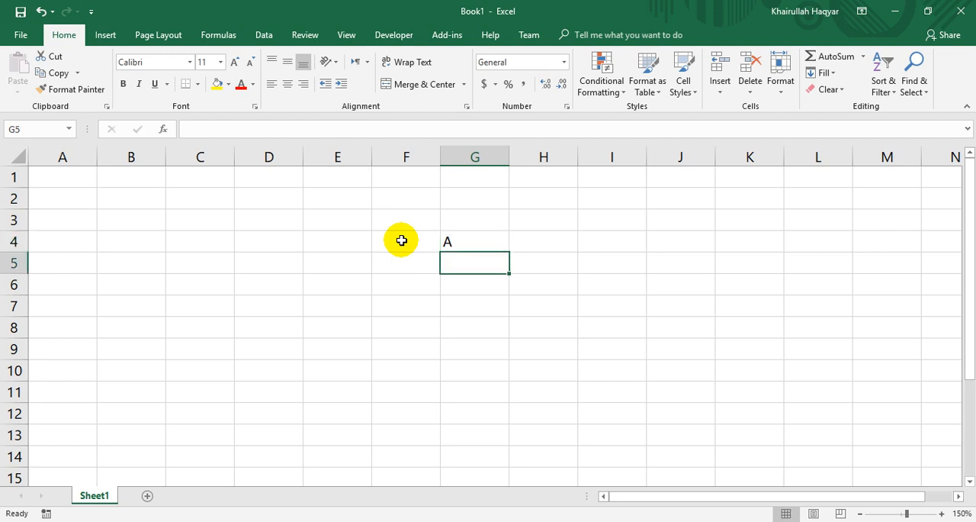
{"action": "type", "text": "H"}
{"action": "key", "text": "Return"}
{"action": "type", "text": "M"}
{"action": "key", "text": "Return"}
{"action": "type", "text": "A"}
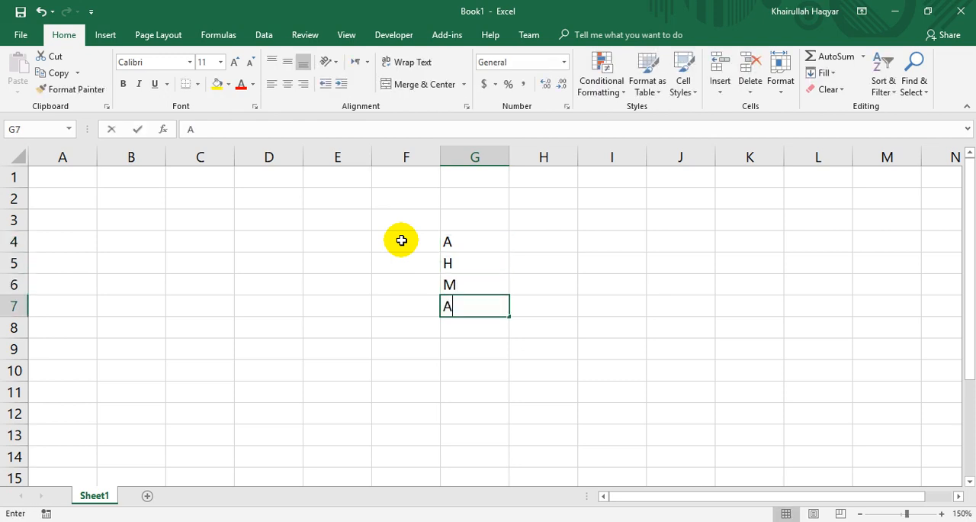
{"action": "key", "text": "Return"}
{"action": "type", "text": "D"}
{"action": "key", "text": "Return"}
AutoFit the width of column G to the single letters in it.
{"action": "left_click_drag", "start_coordinate": [444, 239], "coordinate": [444, 329]}
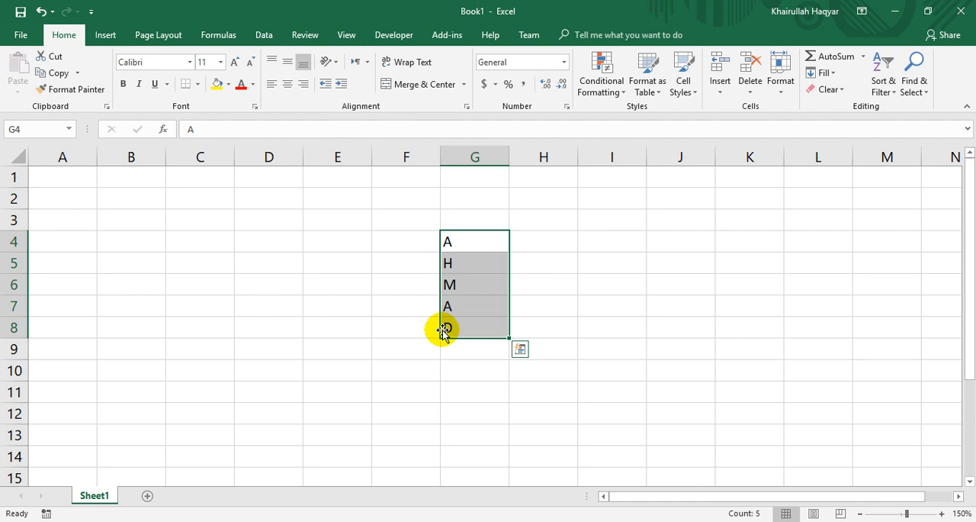
{"action": "left_click", "coordinate": [509, 145]}
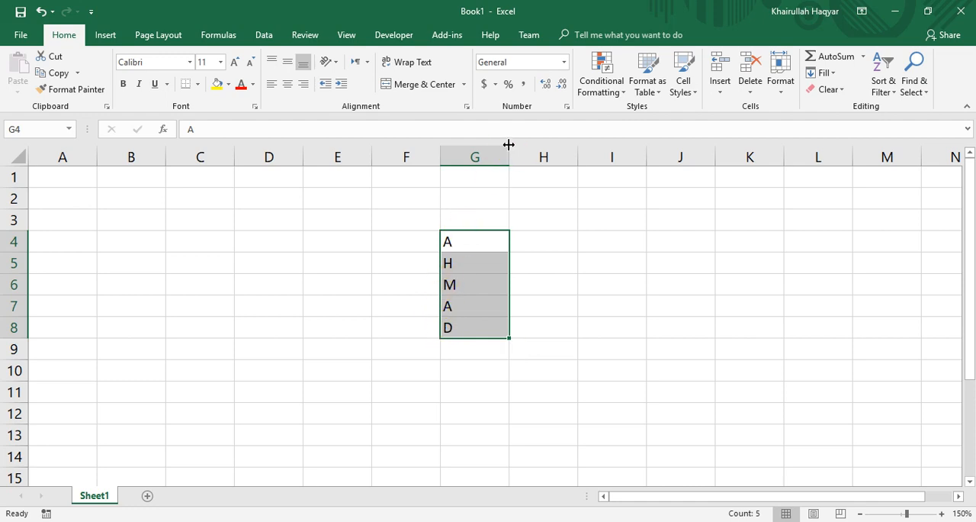
{"action": "double_click", "coordinate": [507, 145]}
{"action": "double_click", "coordinate": [465, 256]}
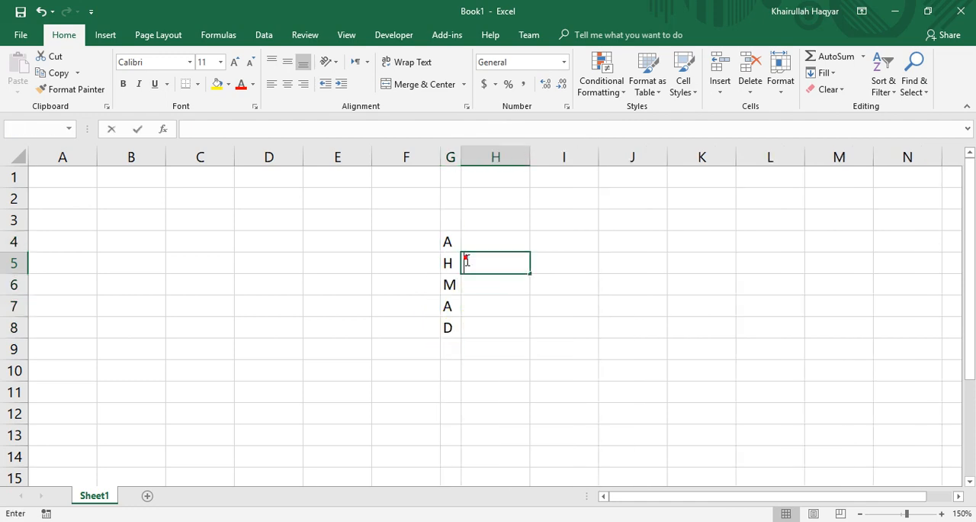
Try to combine the letters in G4:G8 with Fill Justify while column G is narrow.
{"action": "left_click_drag", "start_coordinate": [450, 241], "coordinate": [443, 344]}
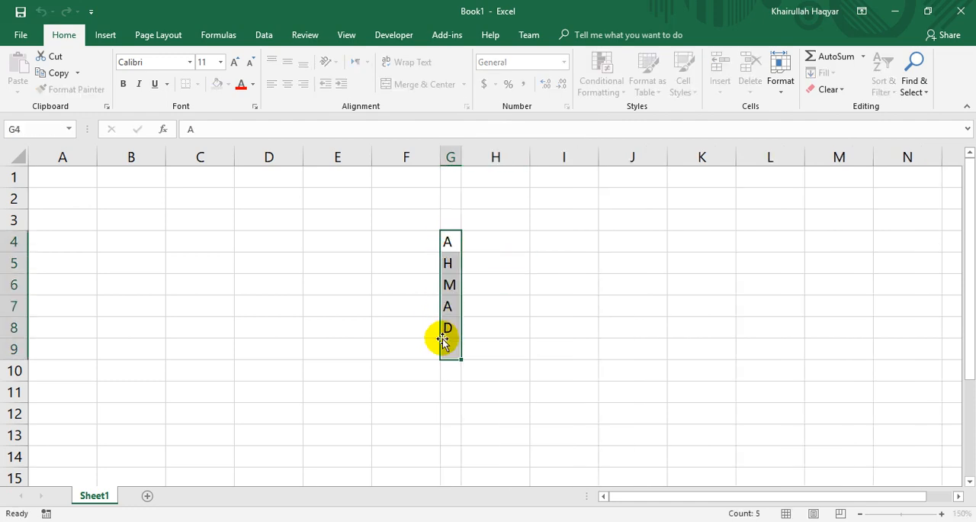
{"action": "left_click_drag", "start_coordinate": [447, 240], "coordinate": [444, 326]}
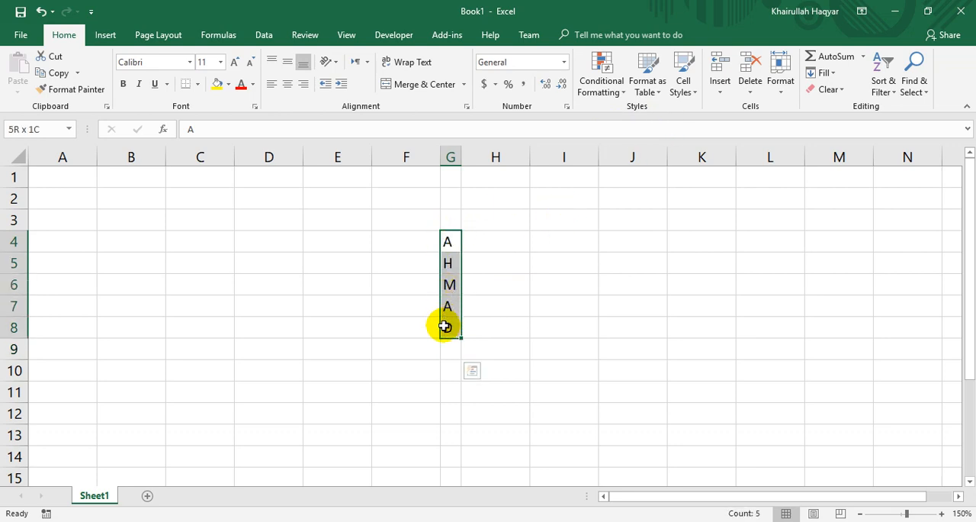
{"action": "left_click", "coordinate": [827, 73]}
{"action": "left_click", "coordinate": [841, 195]}
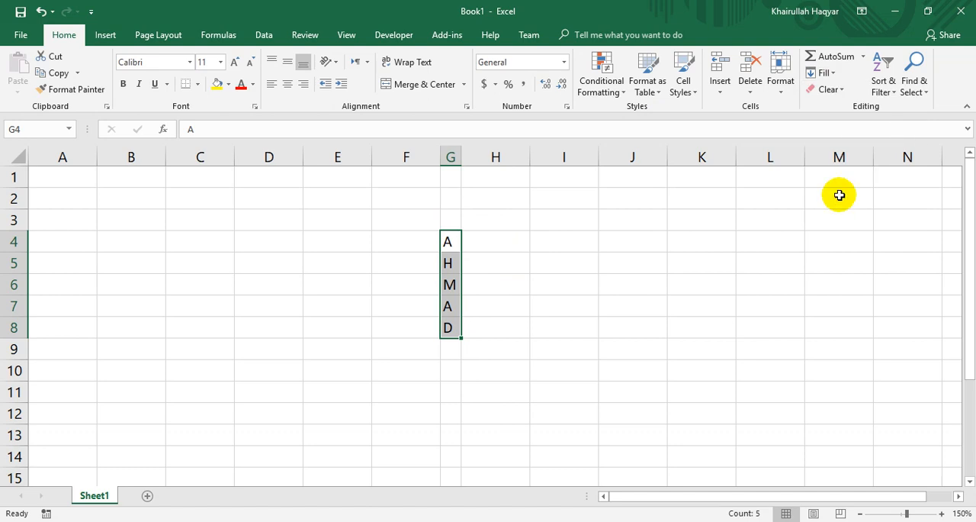
{"action": "left_click_drag", "start_coordinate": [839, 195], "coordinate": [495, 294]}
{"action": "left_click", "coordinate": [447, 242]}
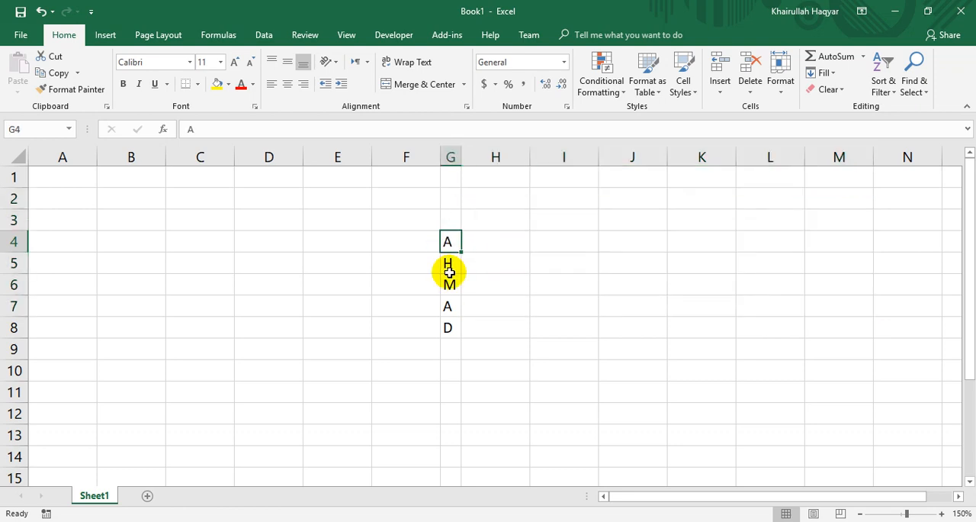
Widen column G to fit the whole word and apply Fill Justify to G4:G8 to combine the letters in G4.
{"action": "left_click_drag", "start_coordinate": [462, 157], "coordinate": [569, 168]}
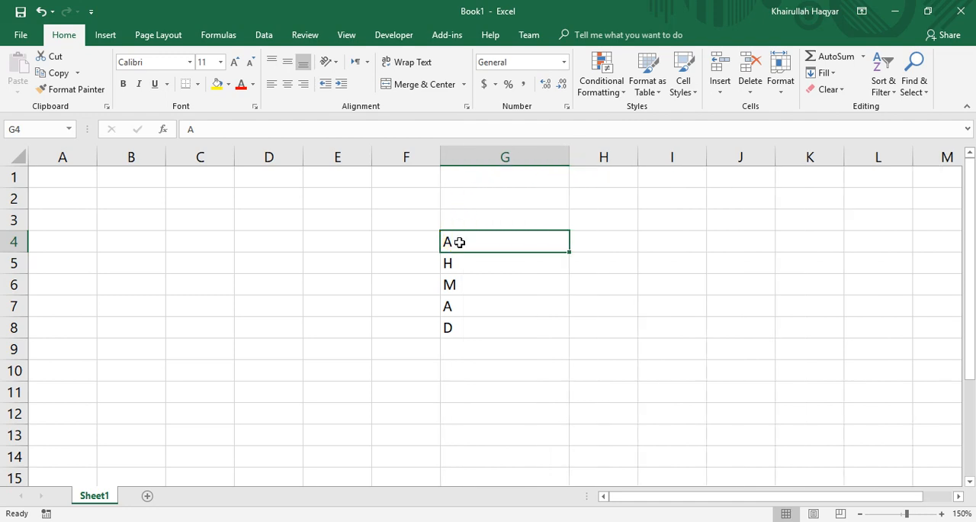
{"action": "left_click_drag", "start_coordinate": [459, 242], "coordinate": [444, 317]}
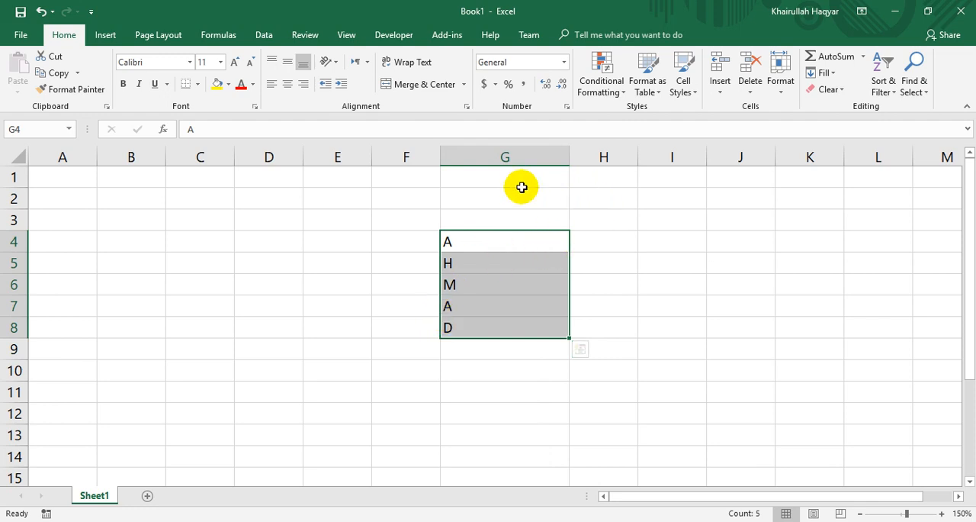
{"action": "left_click", "coordinate": [823, 72]}
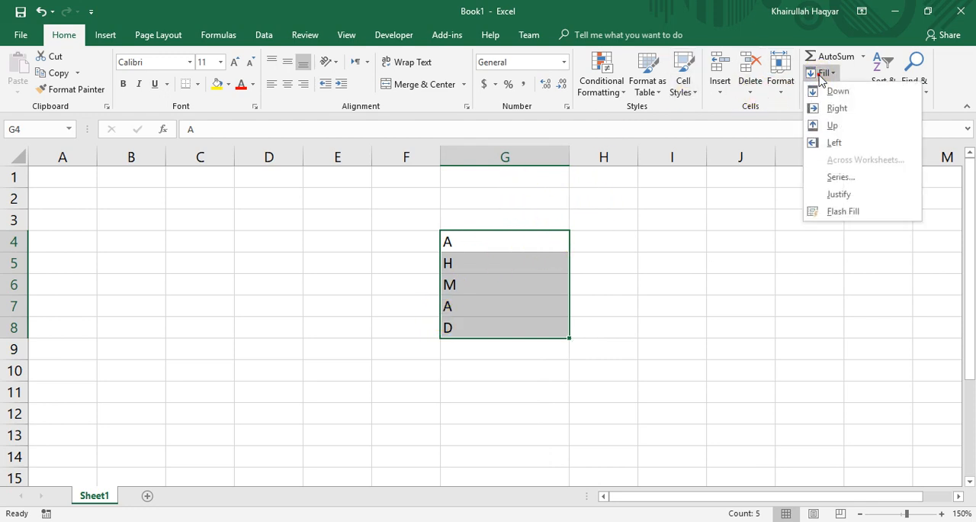
{"action": "left_click", "coordinate": [816, 192]}
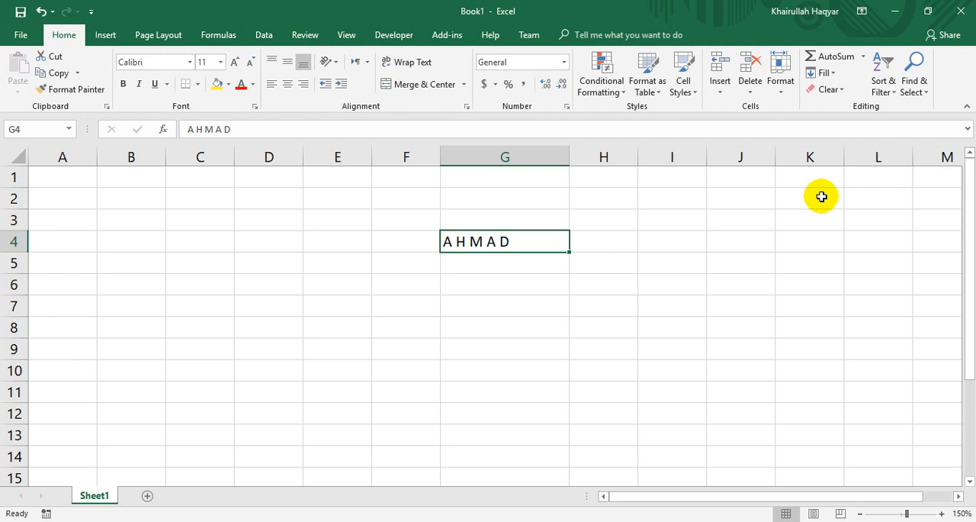
Delete the combined text in cell G4.
{"action": "key", "text": "Delete"}
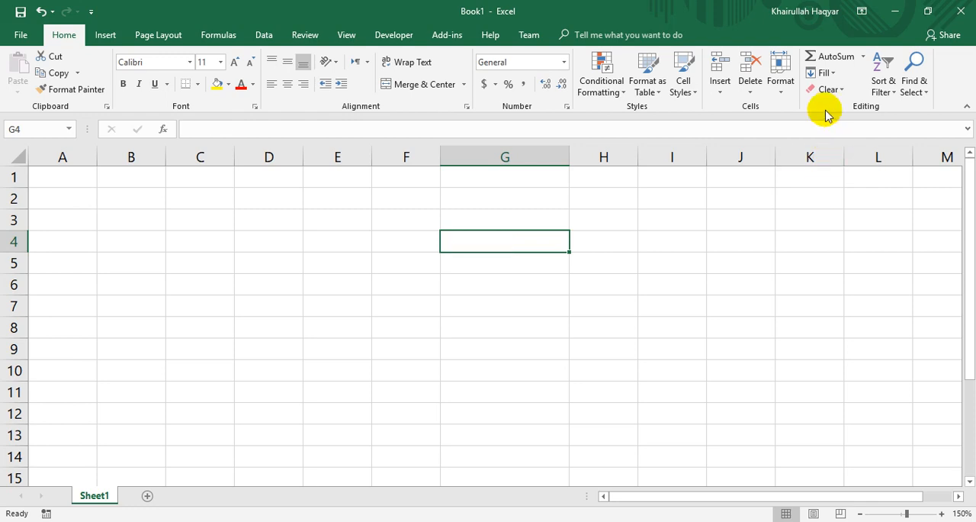
{"action": "left_click", "coordinate": [822, 73]}
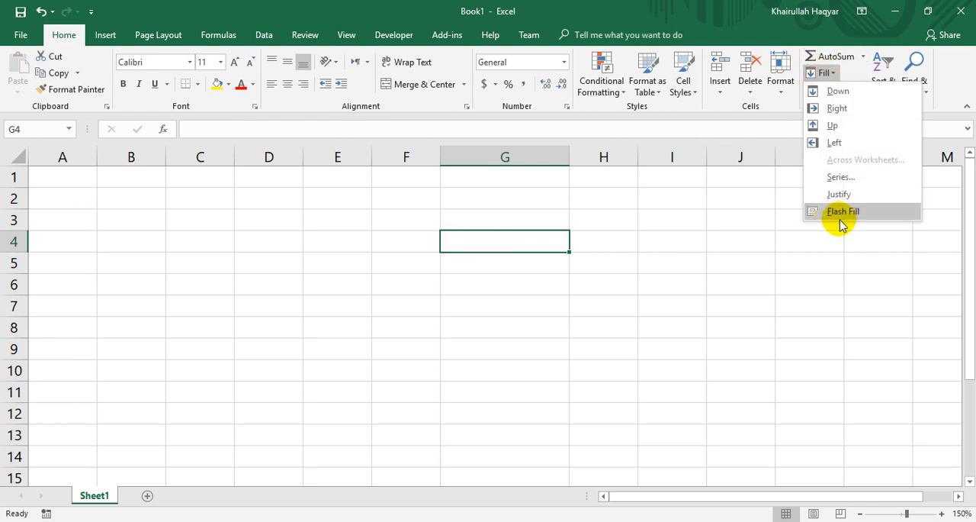
{"action": "left_click", "coordinate": [404, 329]}
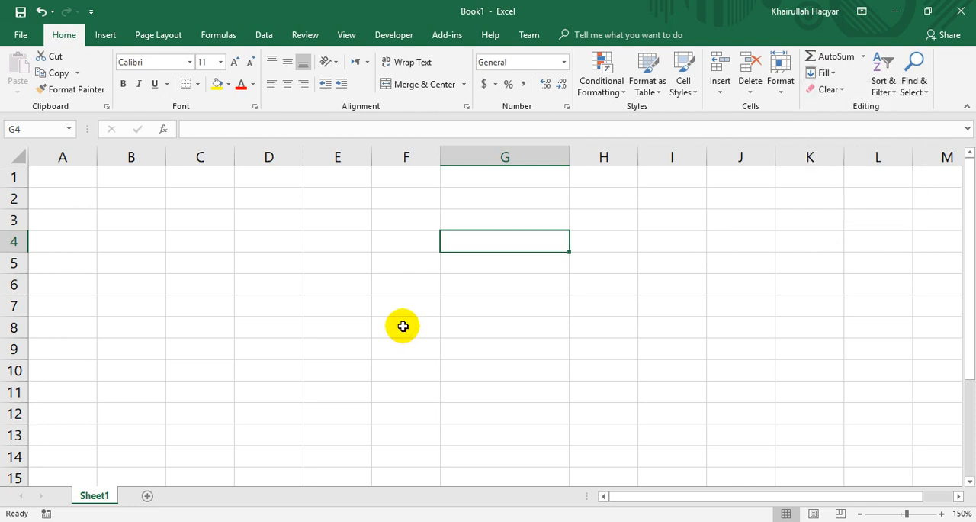
Enter four first names in capitals down column F in cells F5:F8.
{"action": "left_click", "coordinate": [399, 262]}
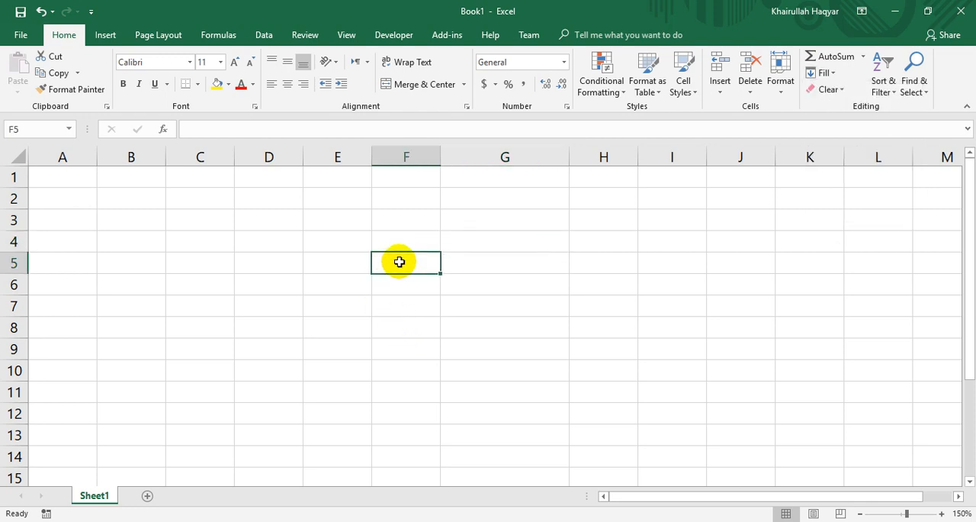
{"action": "type", "text": "AH"}
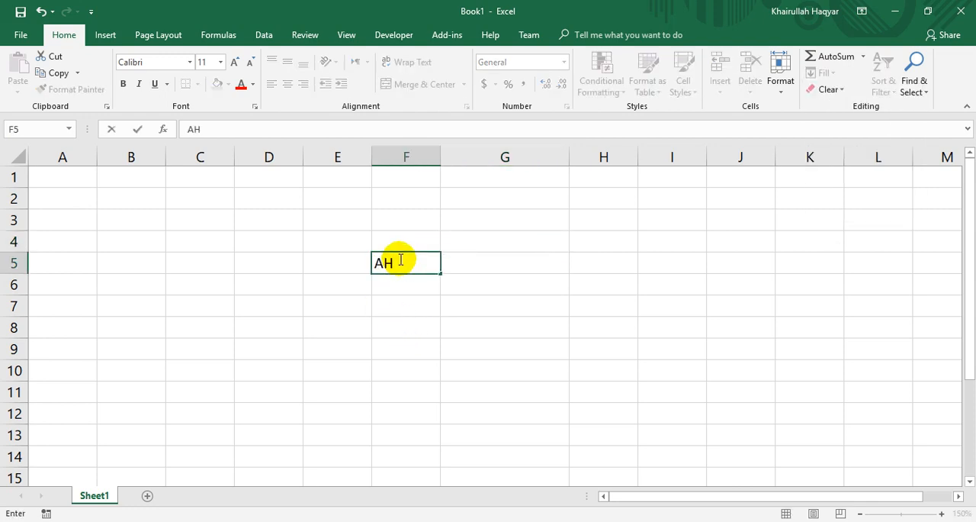
{"action": "type", "text": "MAD"}
{"action": "key", "text": "Return"}
{"action": "type", "text": "DAWOOD"}
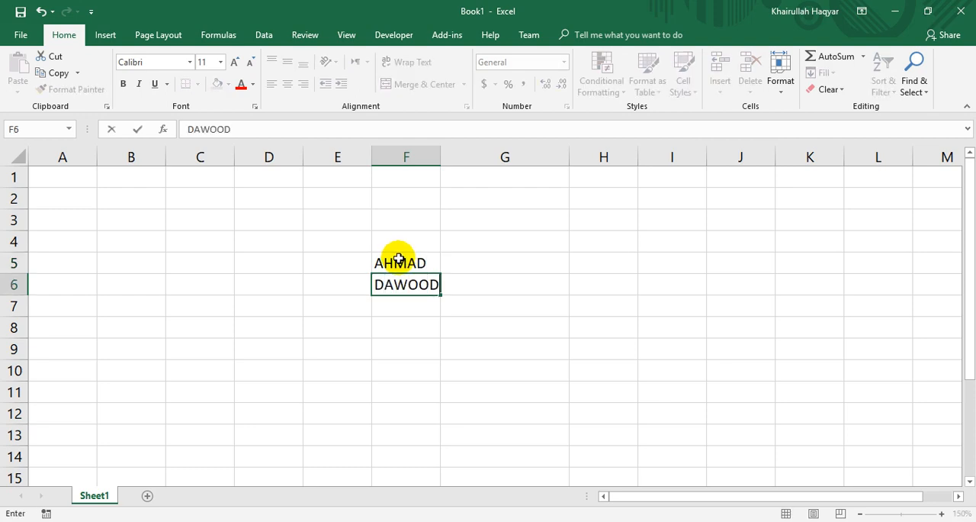
{"action": "key", "text": "Return"}
{"action": "type", "text": "WALID"}
{"action": "key", "text": "Return"}
{"action": "type", "text": "N"}
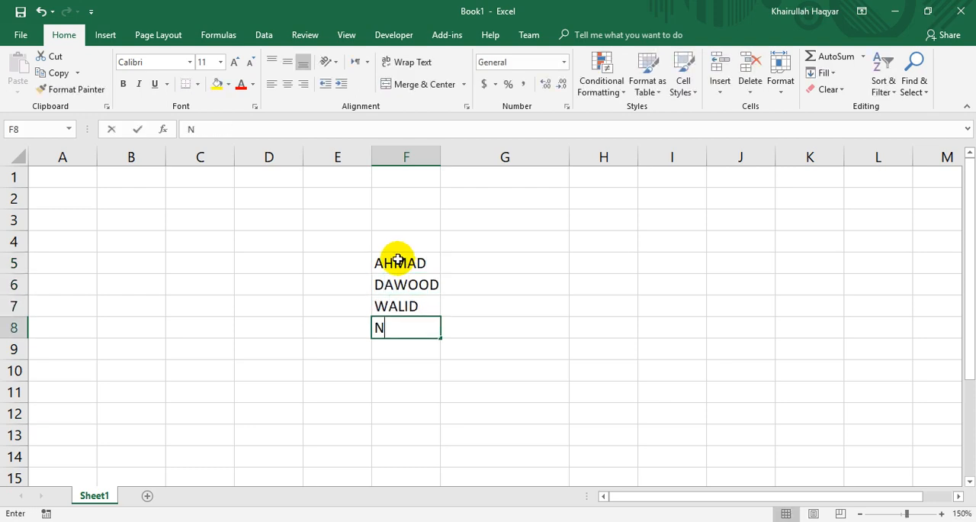
{"action": "type", "text": "OOR"}
{"action": "key", "text": "Return"}
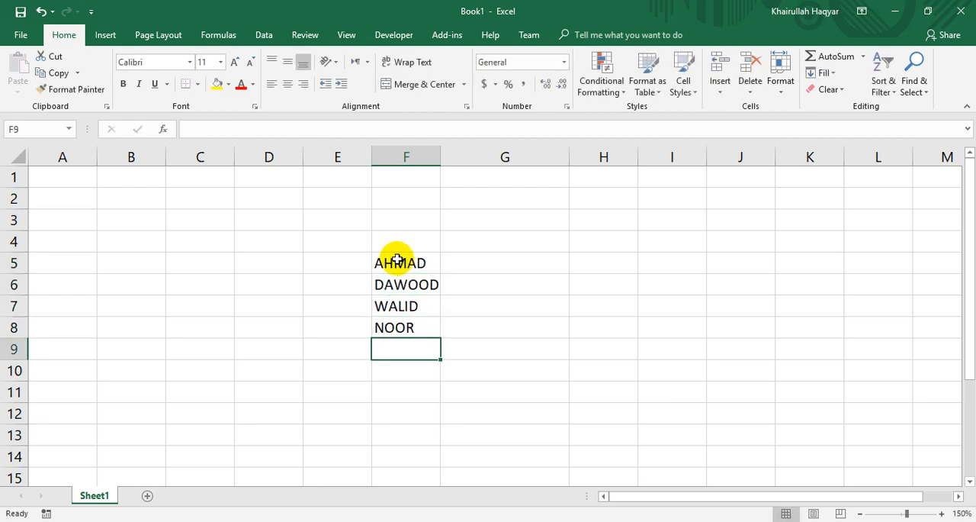
Enter the name from F5 prefixed with "MR. " in cell G5.
{"action": "left_click", "coordinate": [501, 275]}
{"action": "left_click", "coordinate": [500, 264]}
{"action": "type", "text": "D"}
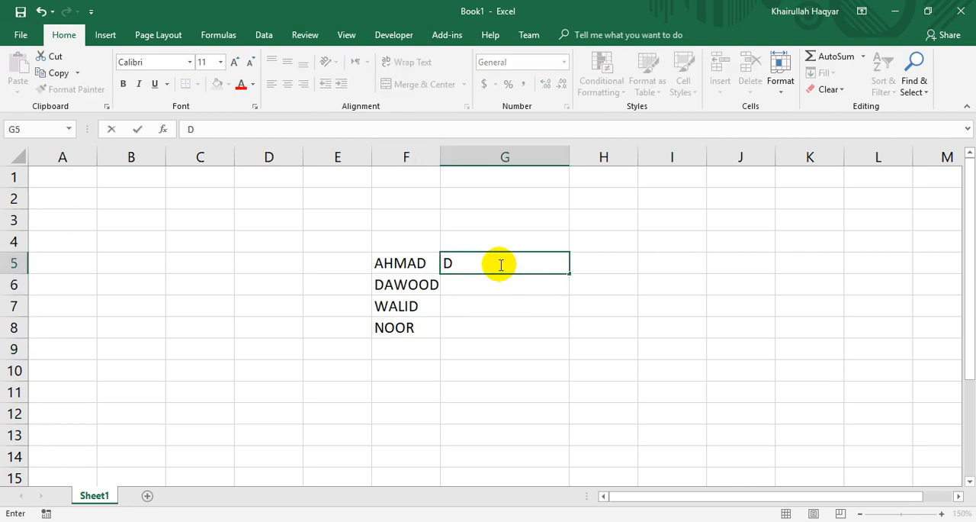
{"action": "key", "text": "BackSpace"}
{"action": "type", "text": "MR. AHMAD"}
{"action": "key", "text": "Return"}
Flash Fill G5:G8 to add the "MR. " prefix to the remaining names following the example in G5.
{"action": "left_click_drag", "start_coordinate": [465, 263], "coordinate": [474, 329]}
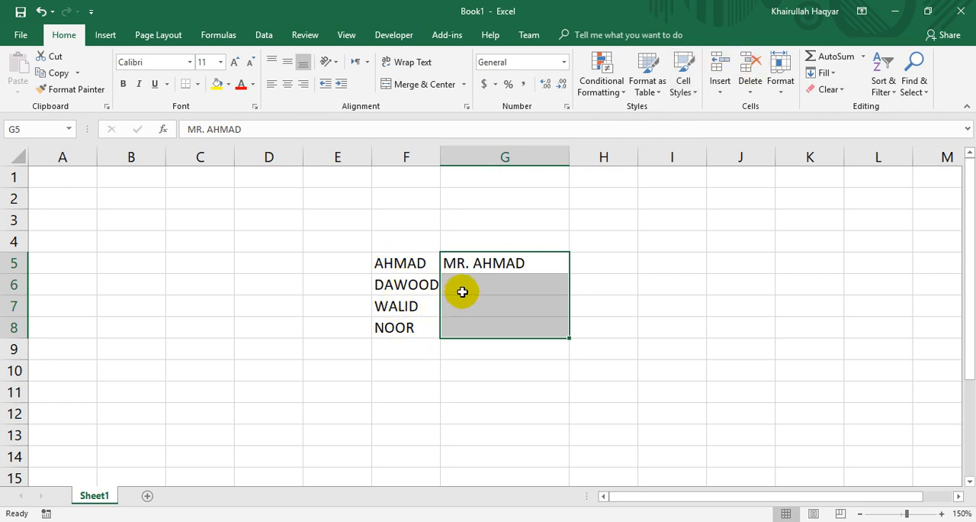
{"action": "left_click", "coordinate": [829, 73]}
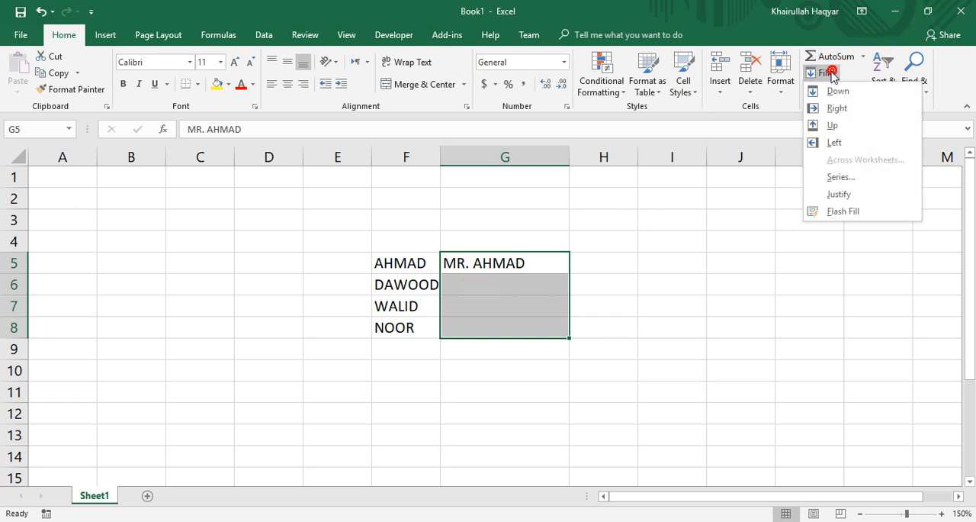
{"action": "left_click", "coordinate": [838, 211]}
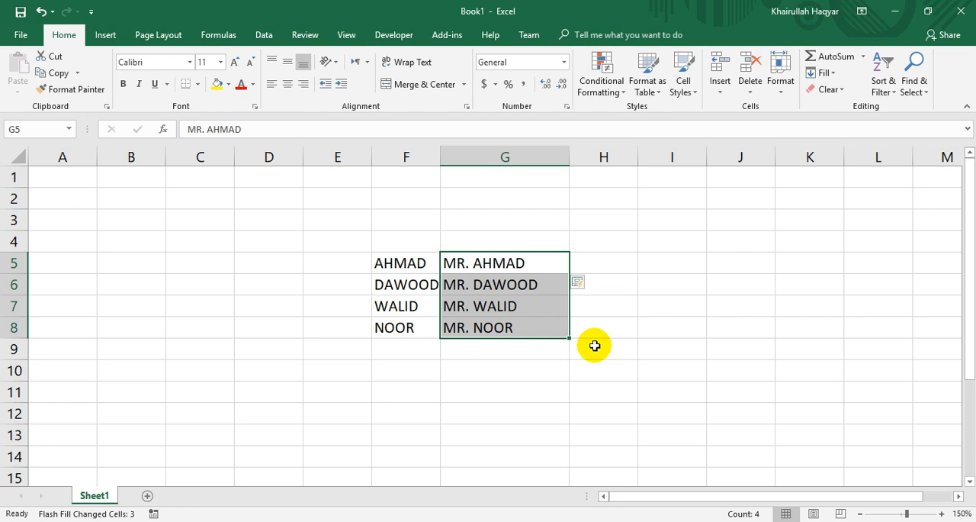
Clear the name lists from the range F5:G9.
{"action": "left_click_drag", "start_coordinate": [436, 264], "coordinate": [504, 341]}
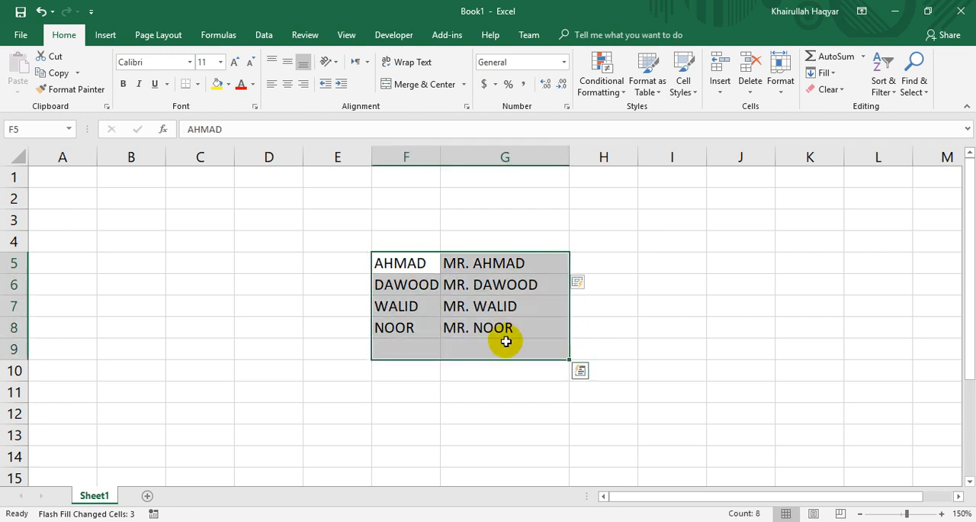
{"action": "left_click", "coordinate": [63, 205]}
Enter the column headers NAME, JOB and SALARY in cells A1:C1.
{"action": "left_click", "coordinate": [63, 175]}
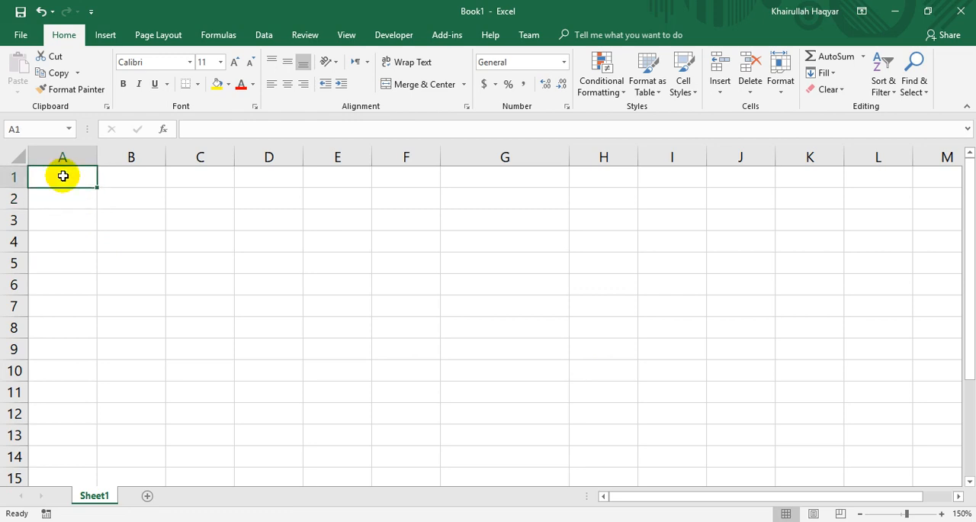
{"action": "type", "text": "NAME"}
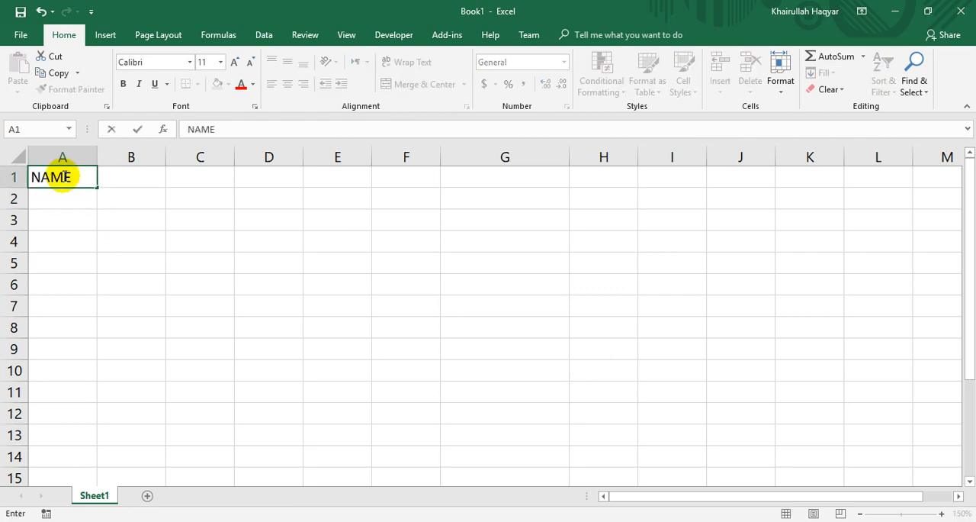
{"action": "key", "text": "Tab"}
{"action": "type", "text": "JOB"}
{"action": "key", "text": "Tab"}
{"action": "type", "text": "SALARY"}
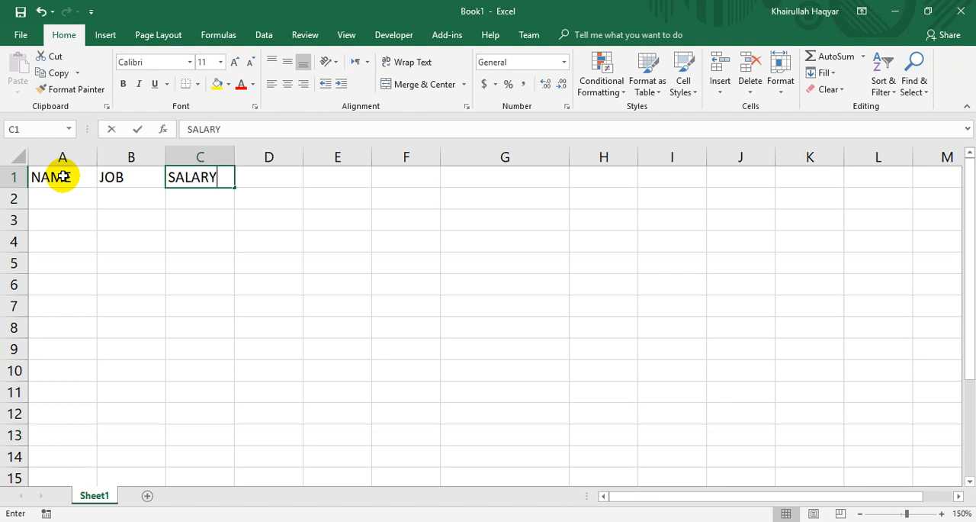
{"action": "key", "text": "Return"}
Enter the first four employees' names in cells A2:A5 under the NAME header.
{"action": "type", "text": "KHALID"}
{"action": "key", "text": "Return"}
{"action": "type", "text": "DAWO"}
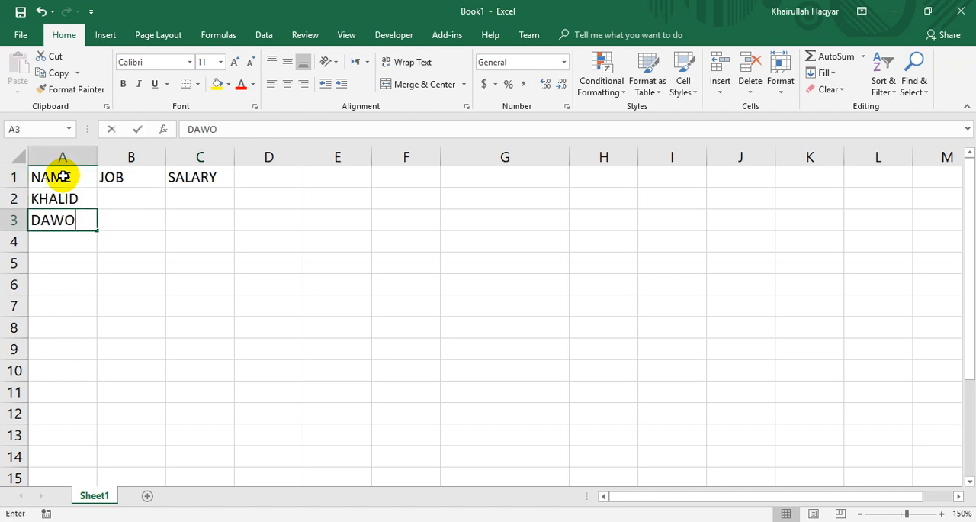
{"action": "type", "text": "OD"}
{"action": "key", "text": "Return"}
{"action": "type", "text": "NOOR"}
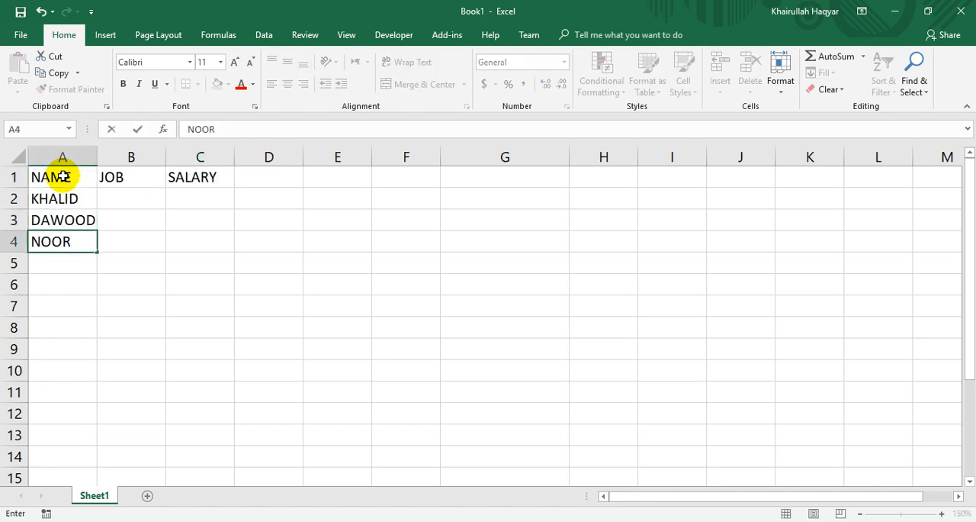
{"action": "type", "text": "ULLAH"}
{"action": "key", "text": "Return"}
{"action": "type", "text": "AL"}
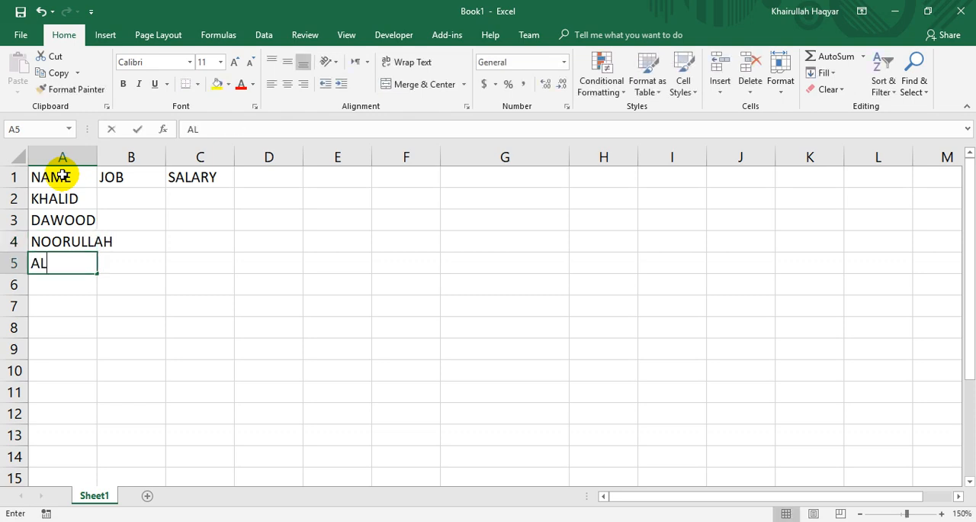
{"action": "type", "text": "I JANM"}
{"action": "key", "text": "Return"}
Correct the spelling of the employee name in cell A5.
{"action": "type", "text": "NOOR A"}
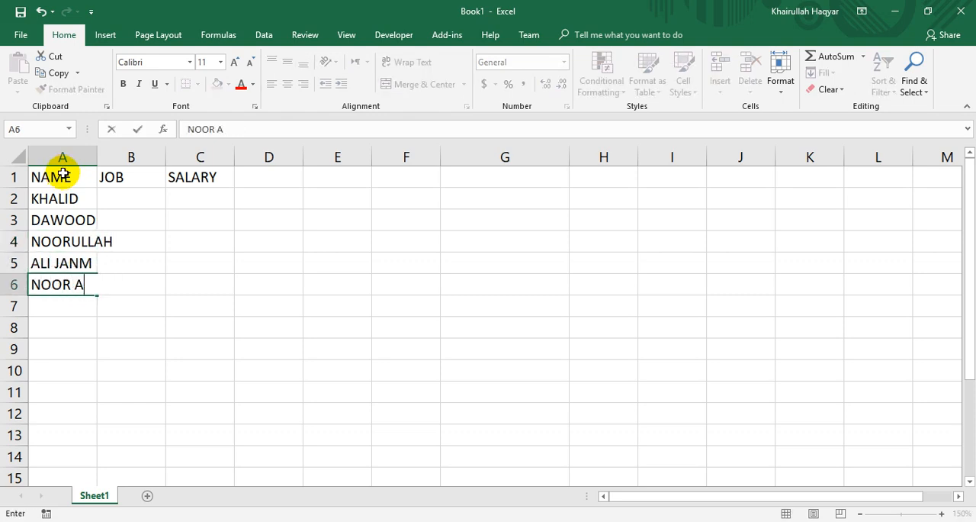
{"action": "key", "text": "BackSpace"}
{"action": "key", "text": "Up"}
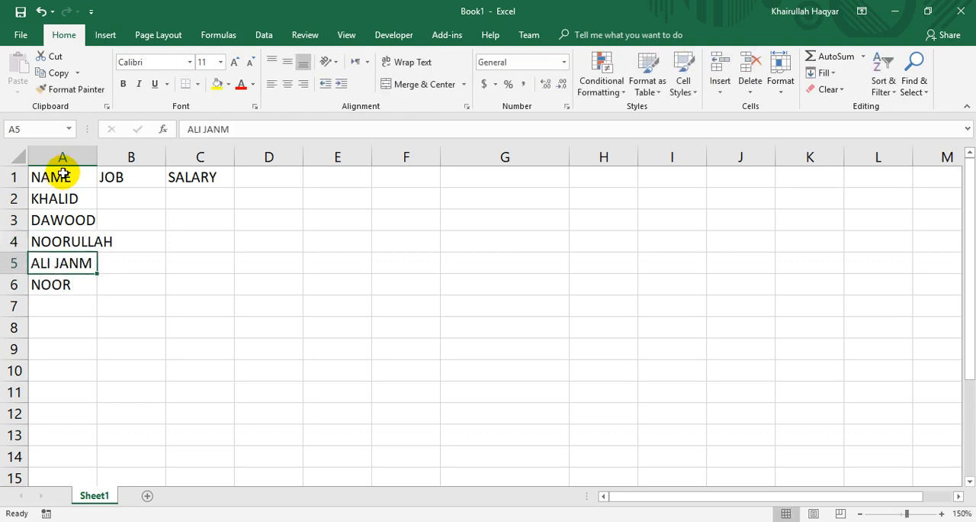
{"action": "type", "text": "ALI JAN"}
{"action": "key", "text": "Return"}
Enter the remaining five employees' names in cells A6:A10 of the NAME column.
{"action": "type", "text": "NOOR J"}
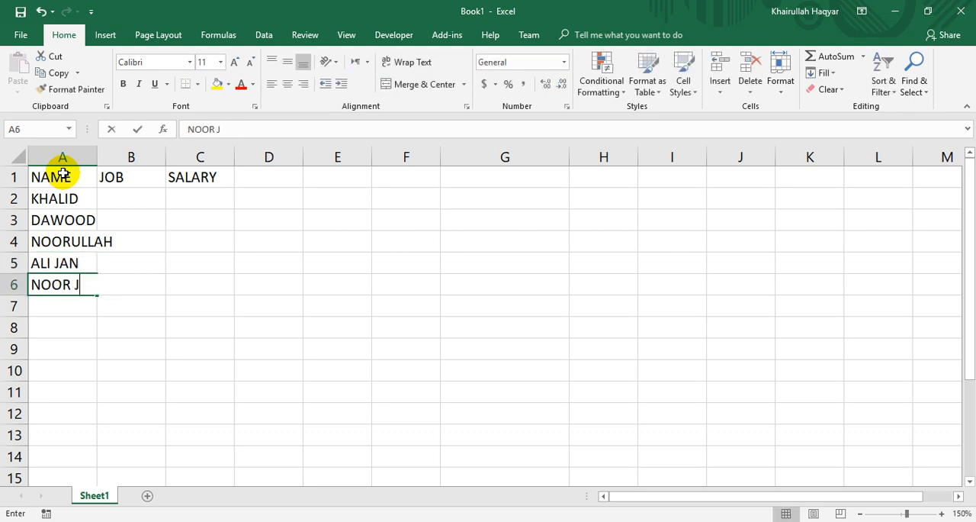
{"action": "type", "text": "AN"}
{"action": "key", "text": "Return"}
{"action": "type", "text": "MAR JAN"}
{"action": "key", "text": "Return"}
{"action": "type", "text": "WALID"}
{"action": "key", "text": "Return"}
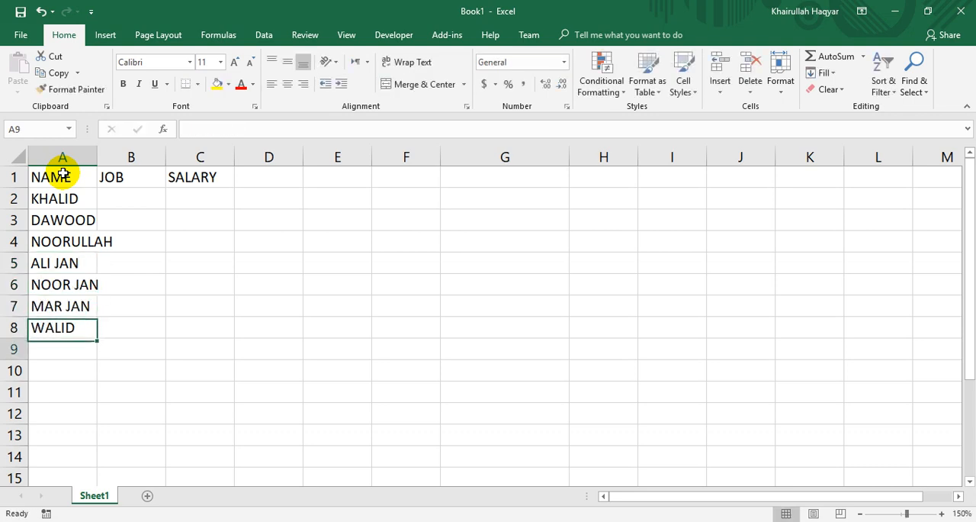
{"action": "type", "text": "N"}
{"action": "key", "text": "BackSpace"}
{"action": "type", "text": "KHAN"}
{"action": "key", "text": "Return"}
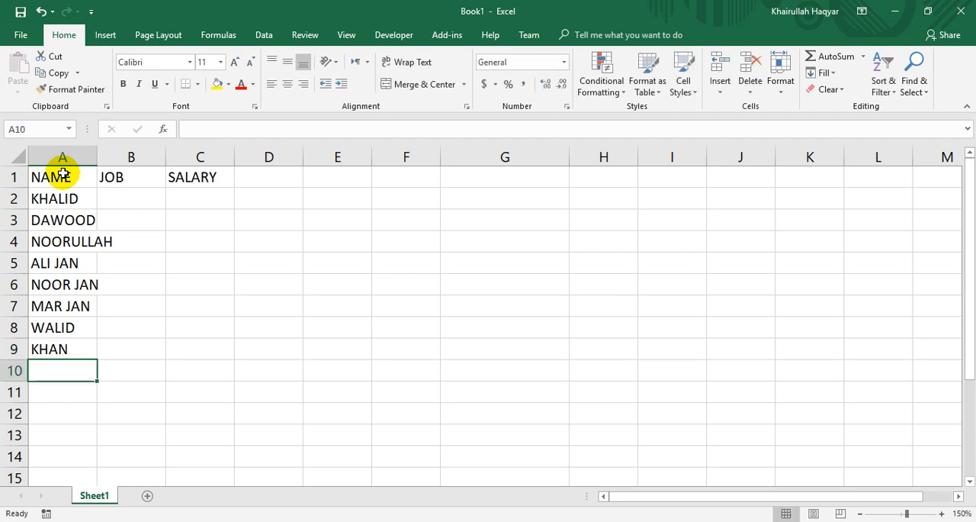
{"action": "type", "text": "OMER KHAN"}
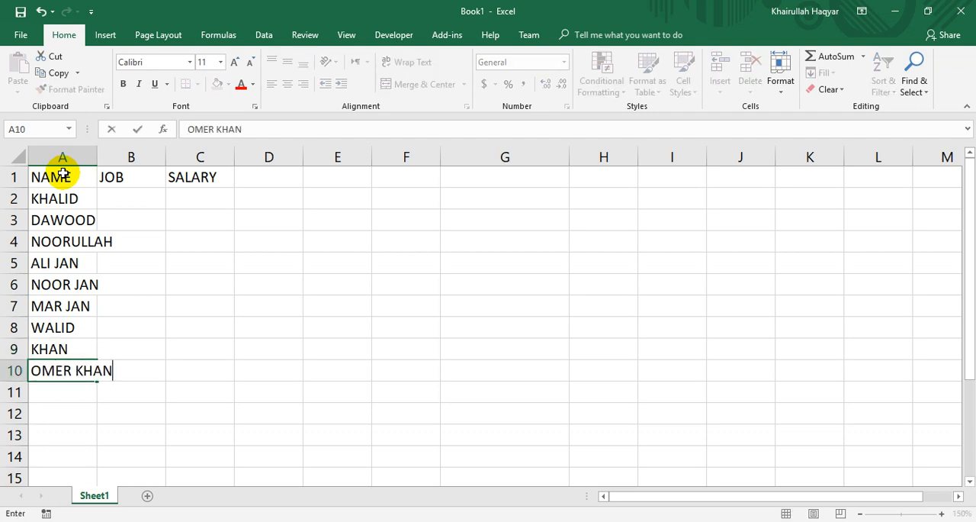
Enter the jobs ADMIN, TEACHER, DOCTOR and MANAGER in cells B2:B5 under the JOB header.
{"action": "key", "text": "Right"}
{"action": "key", "text": "Up"}
{"action": "key", "text": "Up"}
{"action": "key", "text": "Up"}
{"action": "key", "text": "Up"}
{"action": "key", "text": "Up"}
{"action": "key", "text": "Up"}
{"action": "key", "text": "Up"}
{"action": "key", "text": "Up"}
{"action": "key", "text": "Up"}
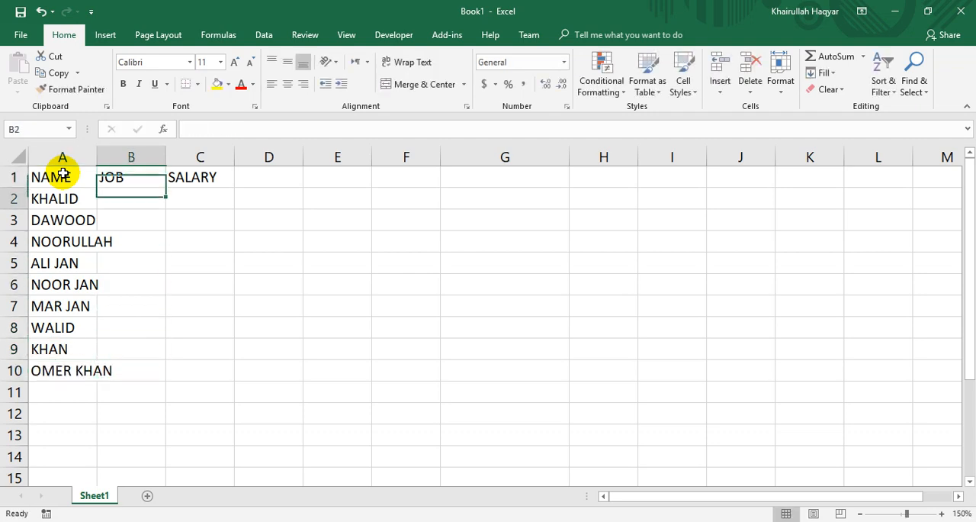
{"action": "key", "text": "Down"}
{"action": "type", "text": "ADMIN"}
{"action": "key", "text": "Return"}
{"action": "type", "text": "TE"}
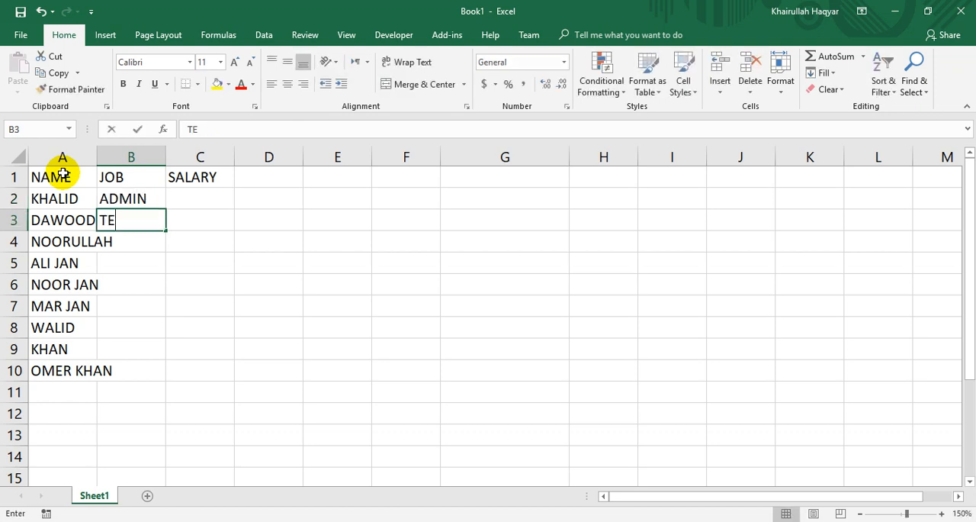
{"action": "type", "text": "ACHER"}
{"action": "key", "text": "Return"}
{"action": "type", "text": "DOCTOR"}
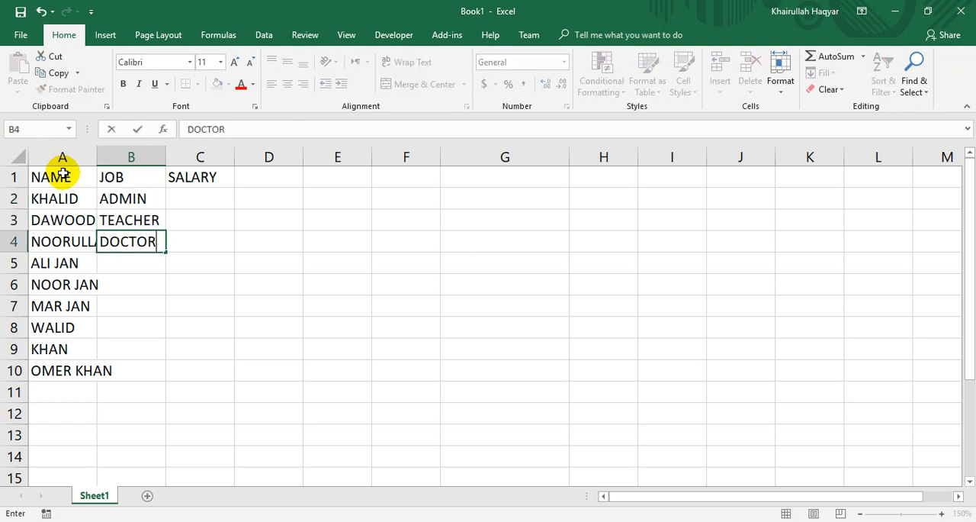
{"action": "key", "text": "Return"}
{"action": "type", "text": "MANAGER"}
{"action": "key", "text": "Return"}
Enter the jobs ADMIN, ADMIN, TEACHER, MANAGER and DOCTOR in cells B6:B10.
{"action": "type", "text": "ADMIN"}
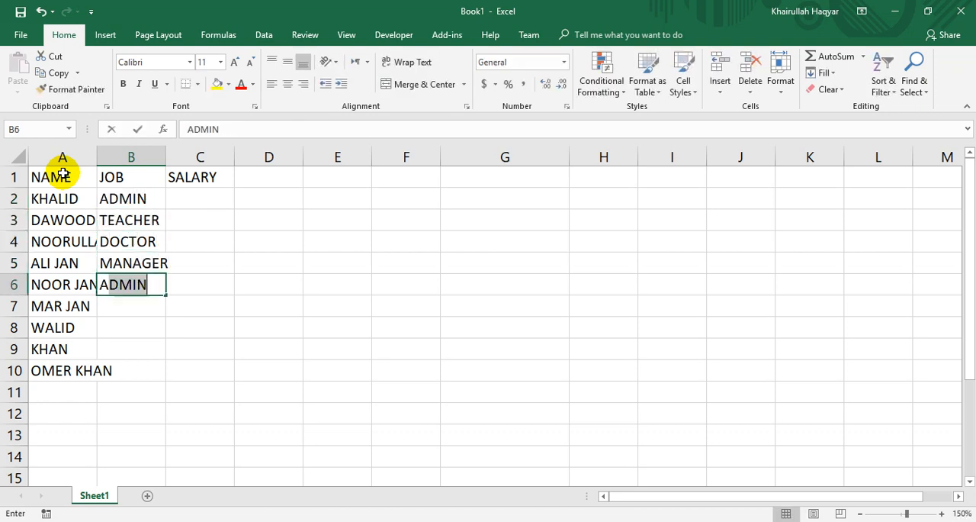
{"action": "key", "text": "Return"}
{"action": "type", "text": "A"}
{"action": "key", "text": "Return"}
{"action": "type", "text": "TEACHER"}
{"action": "key", "text": "Return"}
{"action": "type", "text": "MANAGER"}
{"action": "key", "text": "Return"}
{"action": "type", "text": "DOCTOR"}
{"action": "key", "text": "Return"}
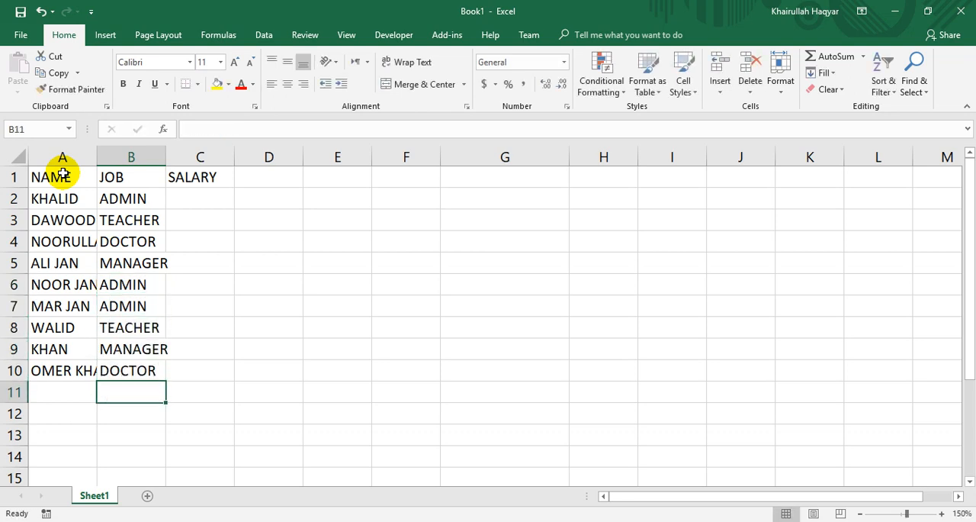
Enter the salaries 4000, 6000, 7000 and 6000 in cells C2:C5 under the SALARY header.
{"action": "key", "text": "Tab"}
{"action": "key", "text": "Up"}
{"action": "key", "text": "Up"}
{"action": "key", "text": "Up"}
{"action": "key", "text": "Up"}
{"action": "key", "text": "Up"}
{"action": "key", "text": "Up"}
{"action": "key", "text": "Up"}
{"action": "key", "text": "Up"}
{"action": "key", "text": "Up"}
{"action": "key", "text": "Up"}
{"action": "key", "text": "Down"}
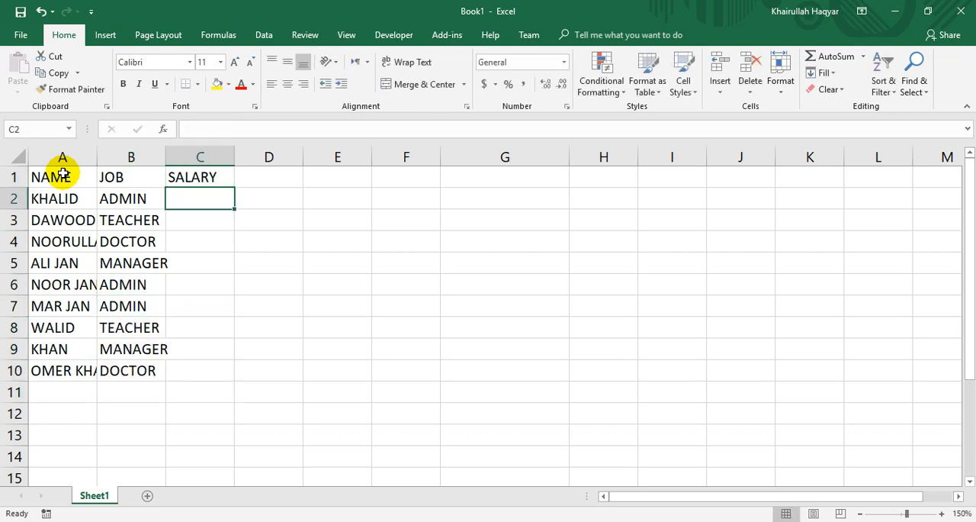
{"action": "type", "text": "4000"}
{"action": "key", "text": "Return"}
{"action": "type", "text": "6000"}
{"action": "key", "text": "Return"}
{"action": "type", "text": "7000"}
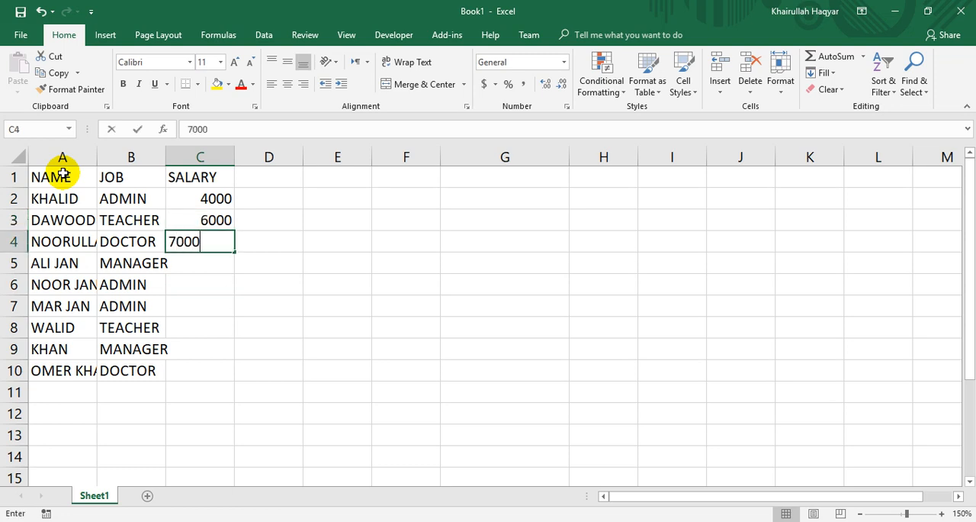
{"action": "key", "text": "Return"}
{"action": "type", "text": "6000"}
{"action": "key", "text": "Return"}
Enter the salaries 5000, 7000, 6000, 5000 and 6000 in cells C6:C10.
{"action": "type", "text": "5000"}
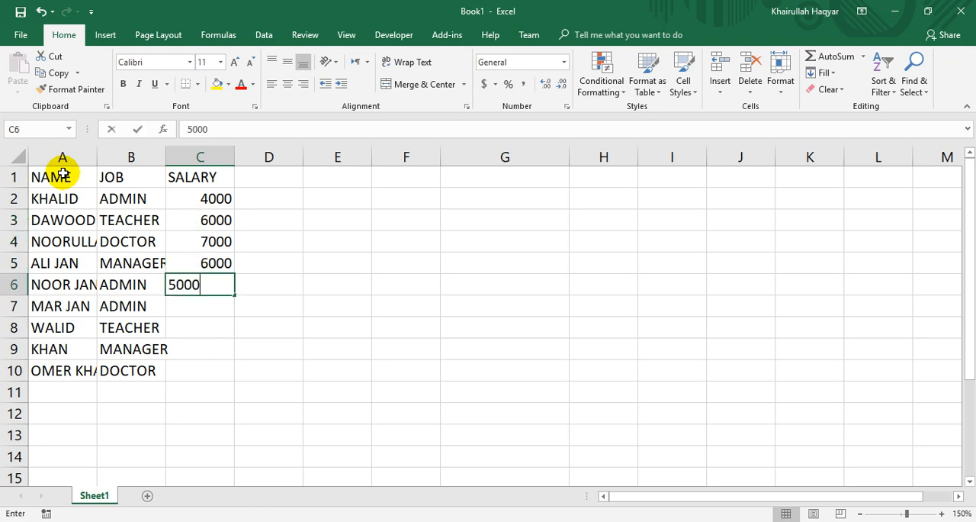
{"action": "key", "text": "Return"}
{"action": "type", "text": "7000"}
{"action": "key", "text": "Return"}
{"action": "type", "text": "6000"}
{"action": "key", "text": "Return"}
{"action": "type", "text": "5000"}
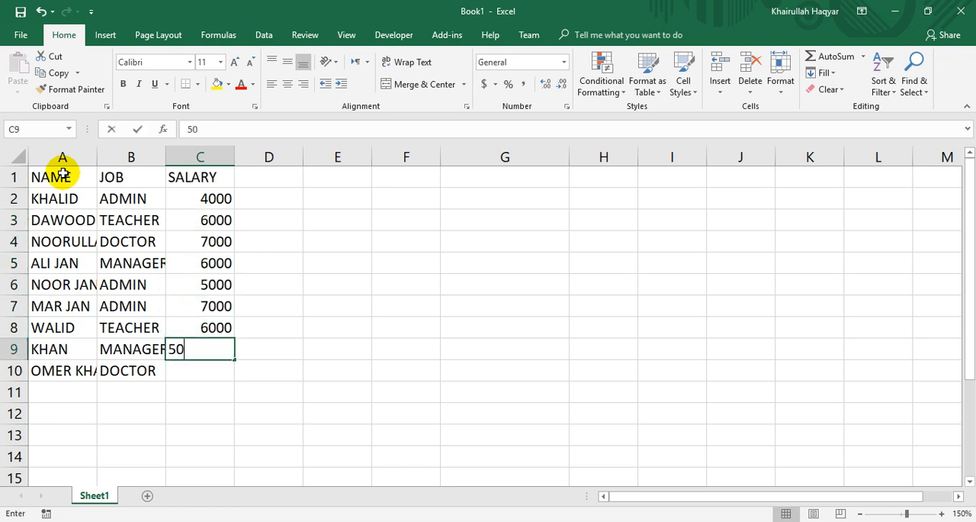
{"action": "key", "text": "Return"}
{"action": "type", "text": "60000"}
{"action": "key", "text": "BackSpace"}
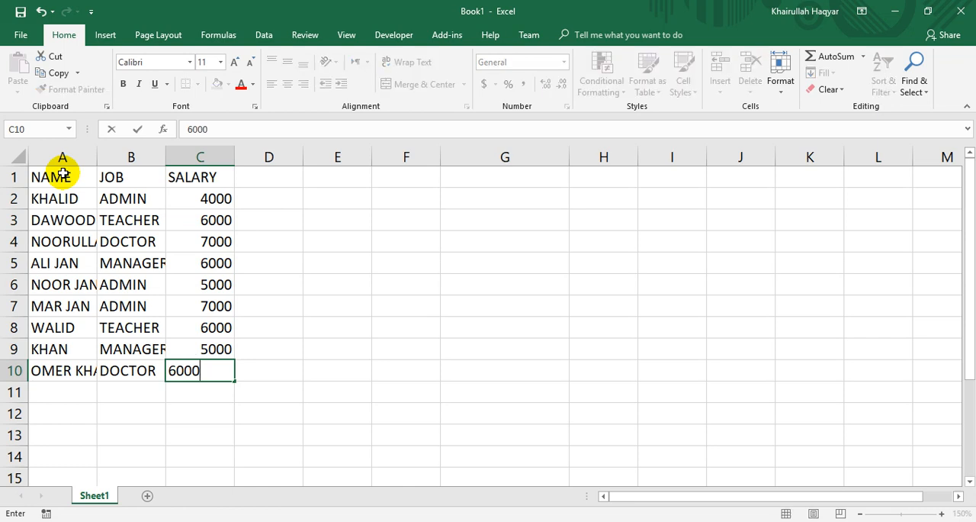
{"action": "key", "text": "Return"}
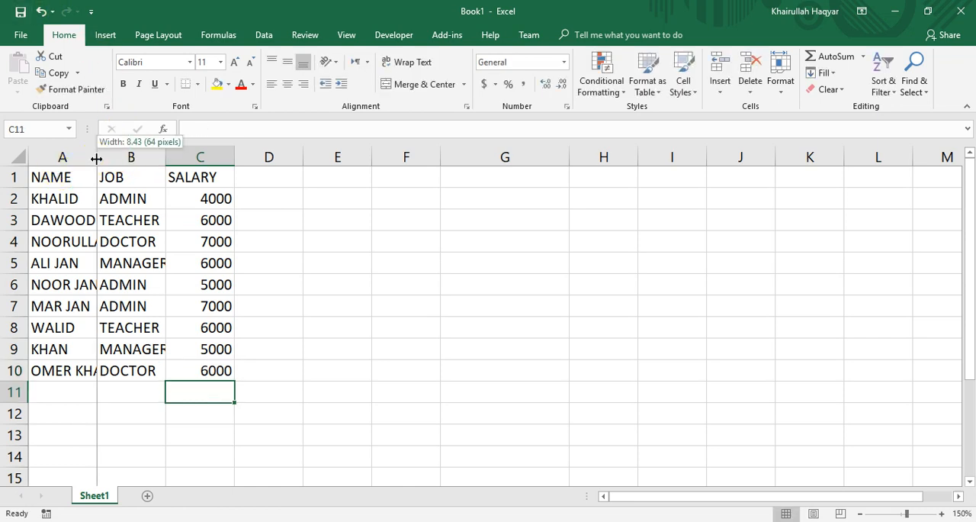
AutoFit the widths of columns A and B to their contents.
{"action": "double_click", "coordinate": [99, 158]}
{"action": "left_click", "coordinate": [181, 157]}
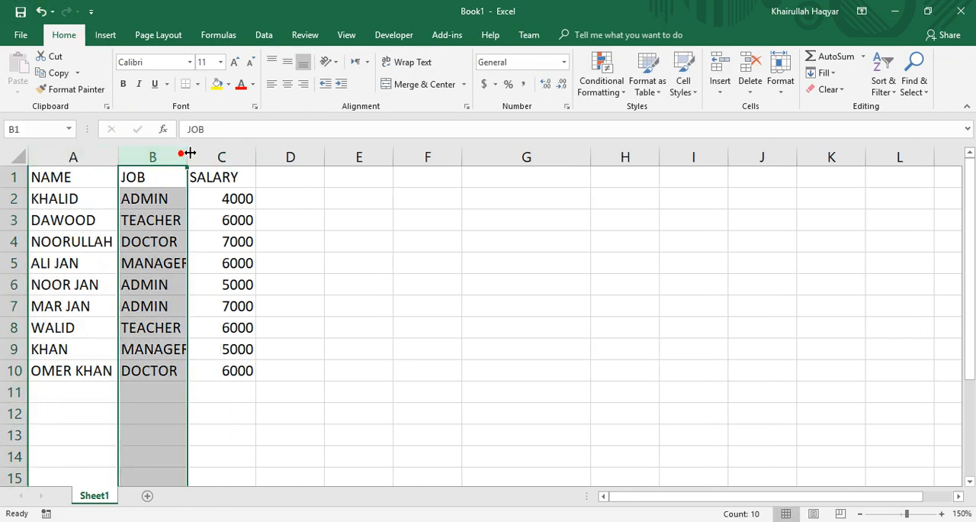
{"action": "double_click", "coordinate": [187, 157]}
Widen column D to about six times its width and enter the header REPORT in cell D1.
{"action": "left_click", "coordinate": [305, 179]}
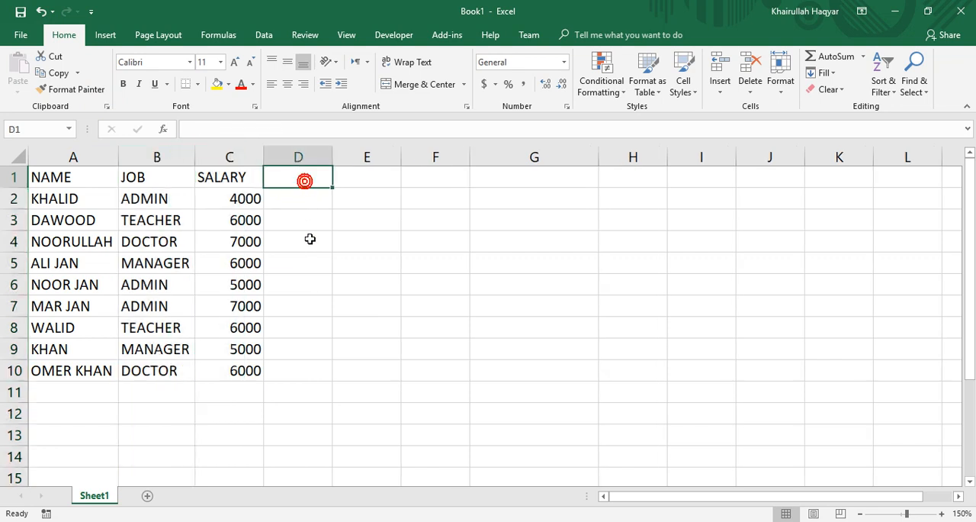
{"action": "left_click_drag", "start_coordinate": [334, 157], "coordinate": [663, 205]}
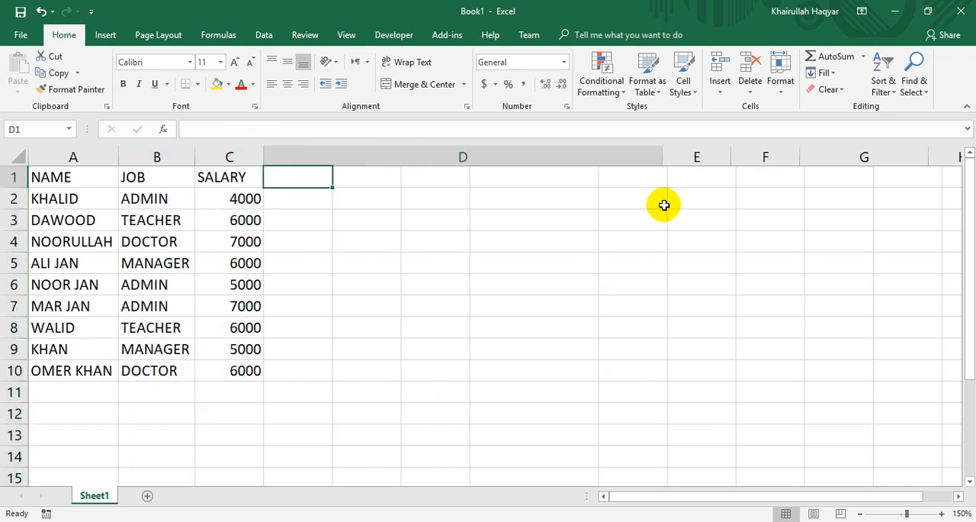
{"action": "type", "text": "REPORT"}
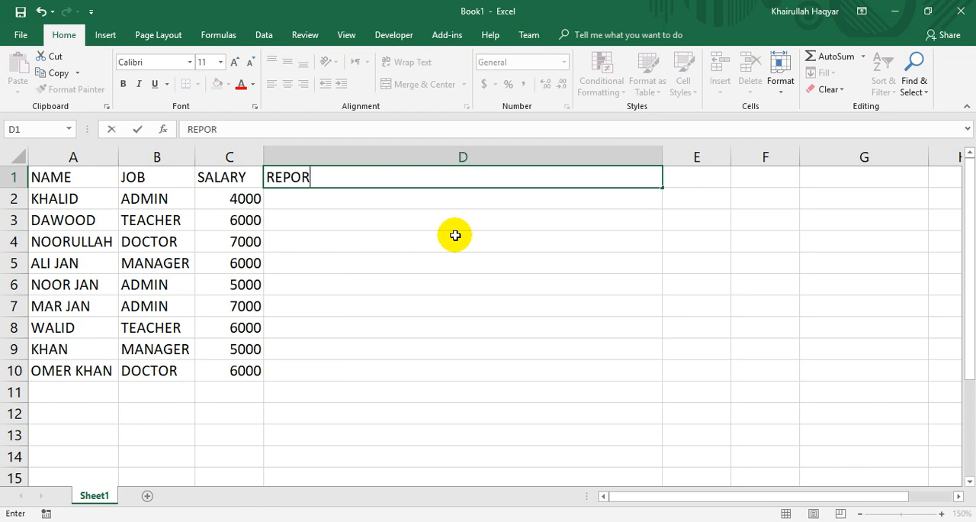
{"action": "key", "text": "Return"}
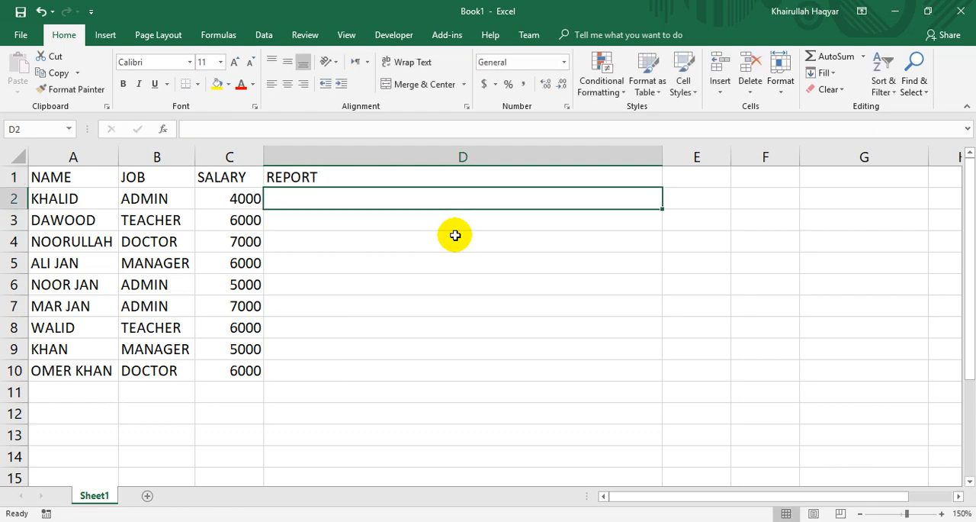
Begin the report sentence in cell D2 with "DEAR", the employee's name from A2 and "YOUR".
{"action": "type", "text": "DEAR KHALID"}
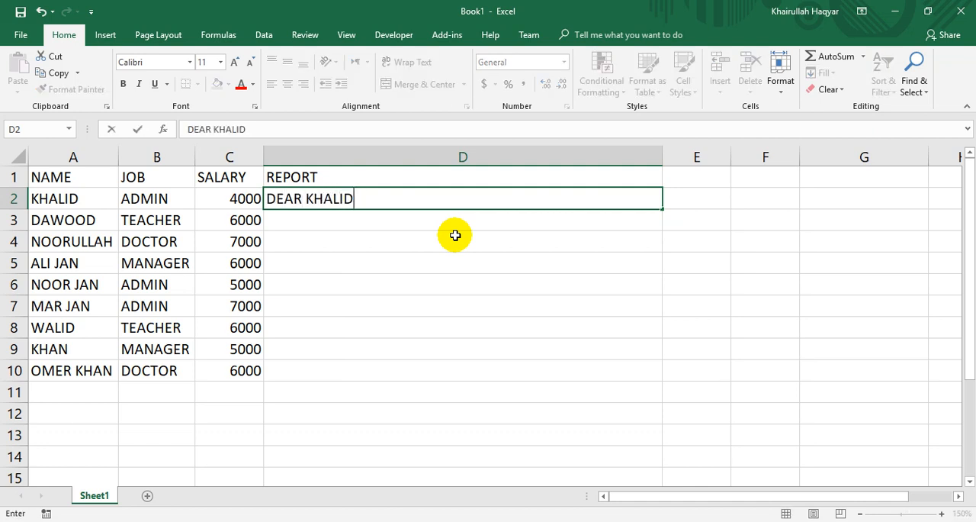
{"action": "type", "text": " YOUR"}
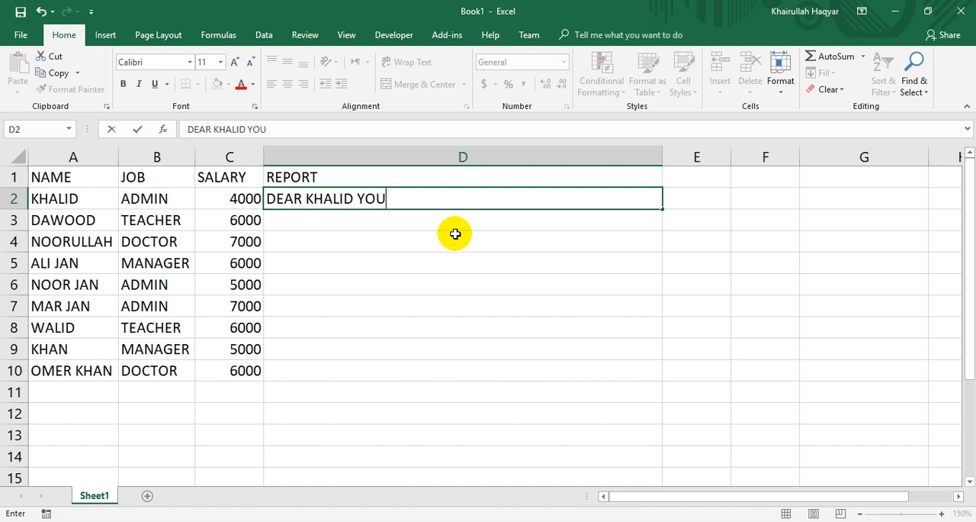
{"action": "key", "text": "BackSpace"}
{"action": "type", "text": "R MONTHLY"}
{"action": "key", "text": "BackSpace"}
{"action": "key", "text": "BackSpace"}
{"action": "key", "text": "BackSpace"}
{"action": "key", "text": "BackSpace"}
{"action": "key", "text": "BackSpace"}
{"action": "key", "text": "BackSpace"}
{"action": "key", "text": "BackSpace"}
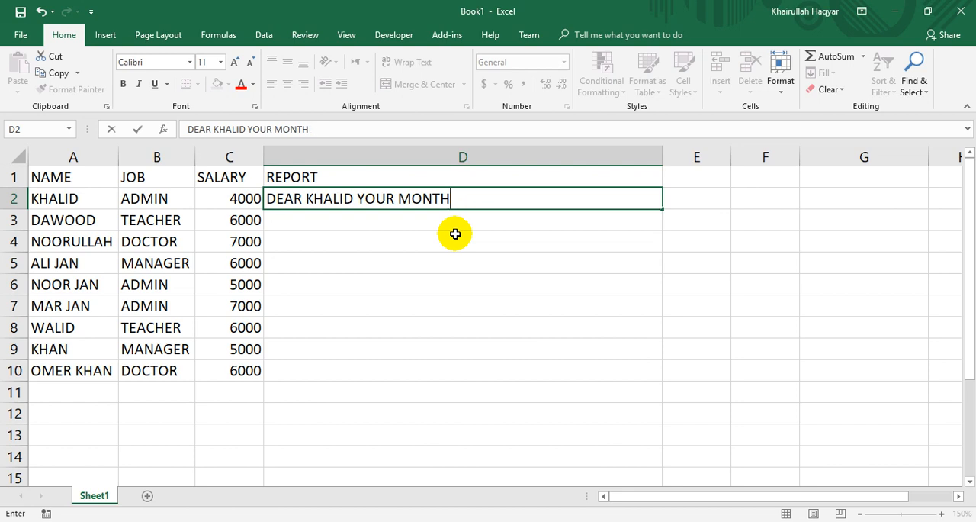
Continue the report sentence in D2 with "DEPARTMENT IS (ADMIN".
{"action": "type", "text": "DEP"}
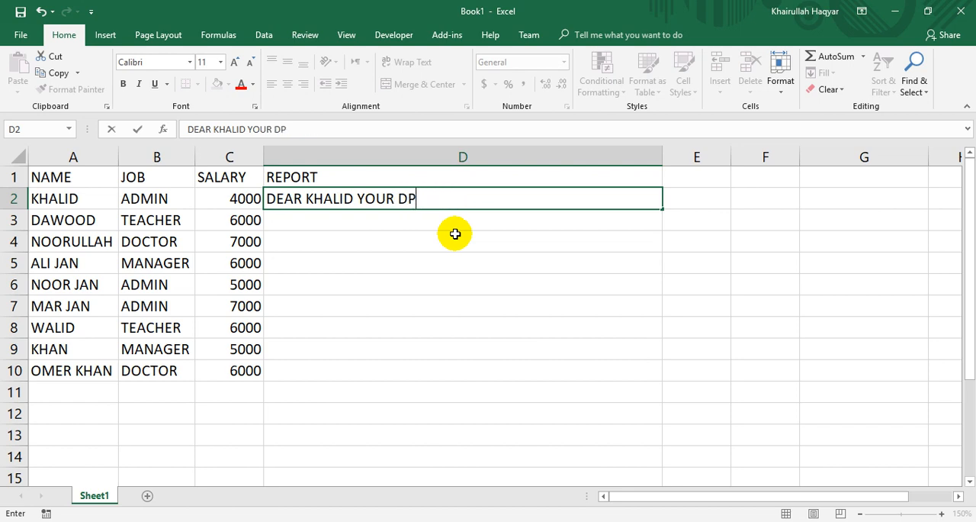
{"action": "key", "text": "BackSpace"}
{"action": "type", "text": "EPARTE"}
{"action": "key", "text": "BackSpace"}
{"action": "type", "text": "M"}
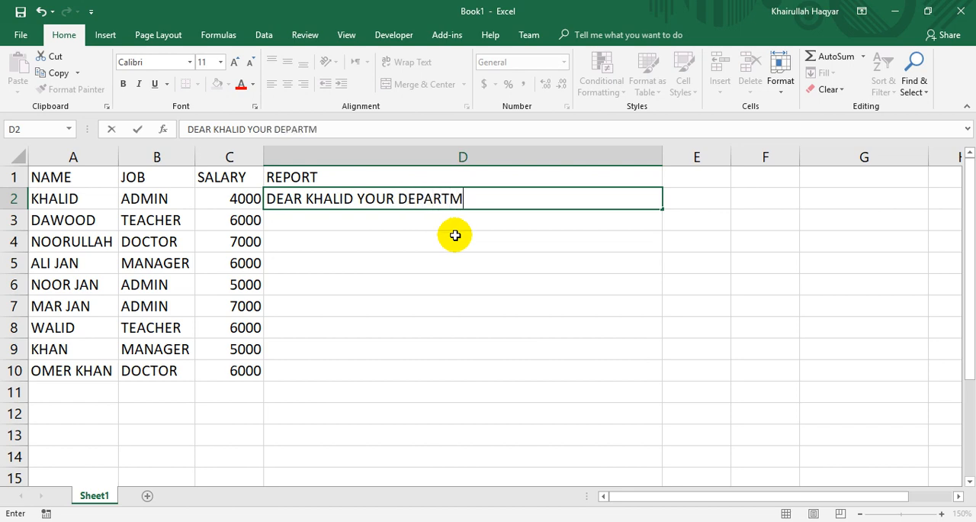
{"action": "type", "text": "ENT N"}
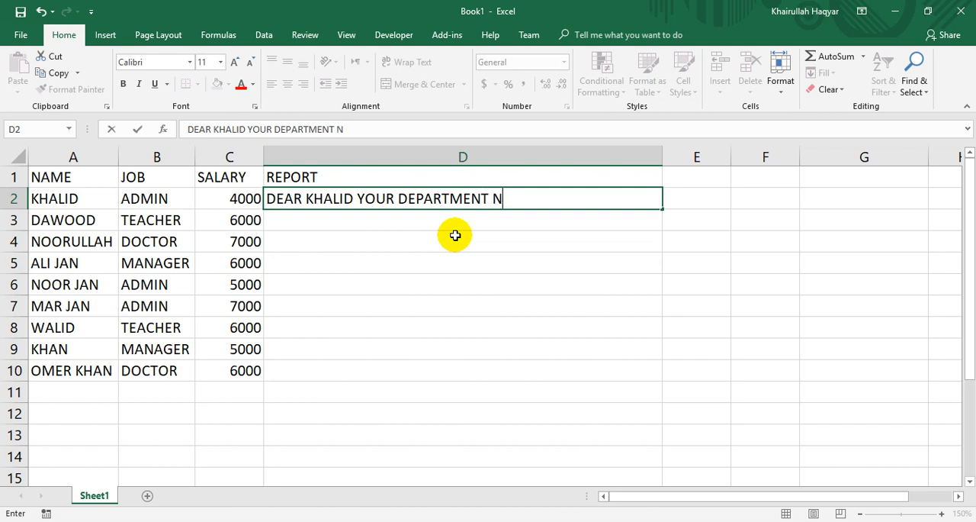
{"action": "key", "text": "BackSpace"}
{"action": "type", "text": "IS (ADMIN"}
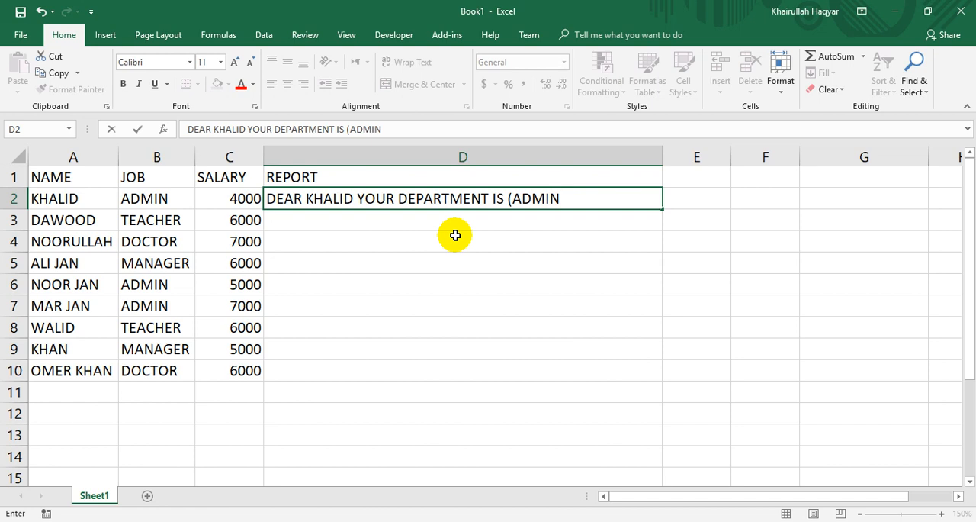
{"action": "type", "text": ") AND MONTHLY "}
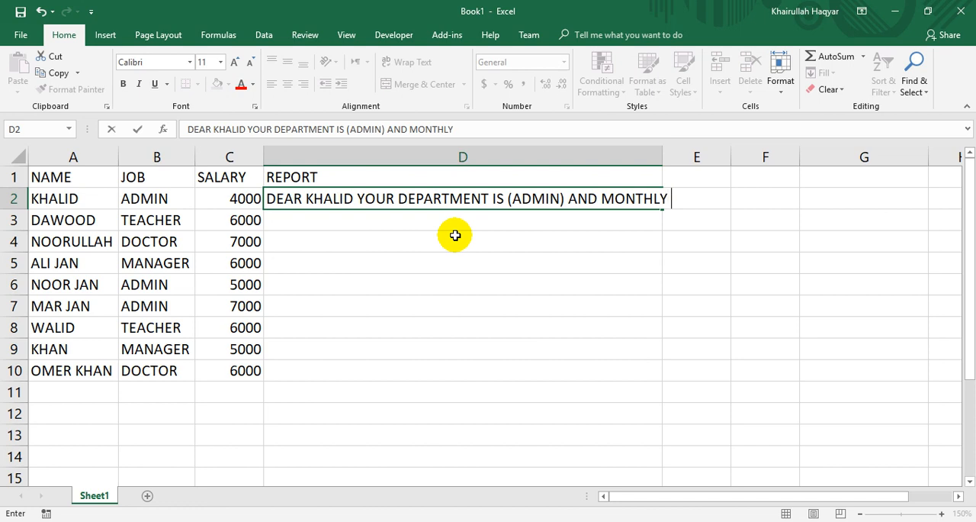
{"action": "type", "text": "SALARY IS ("}
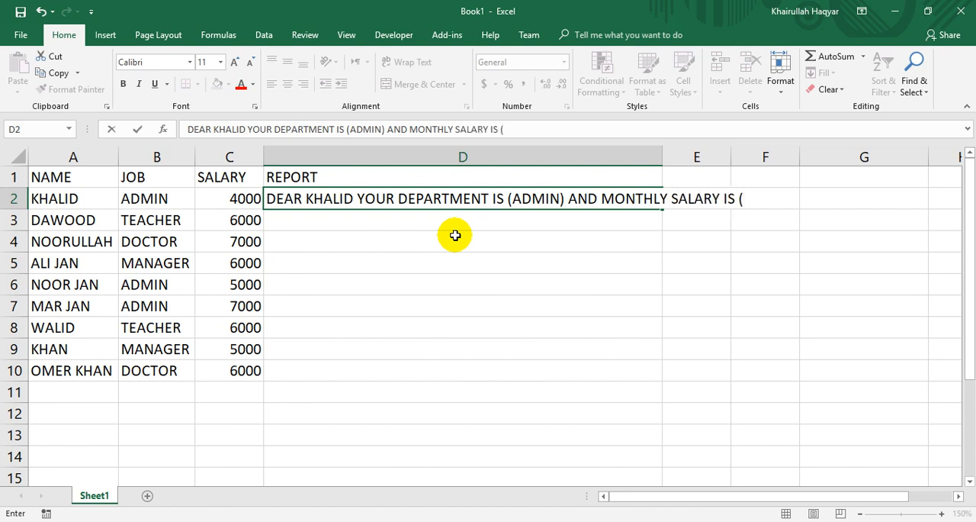
{"action": "type", "text": "4000)"}
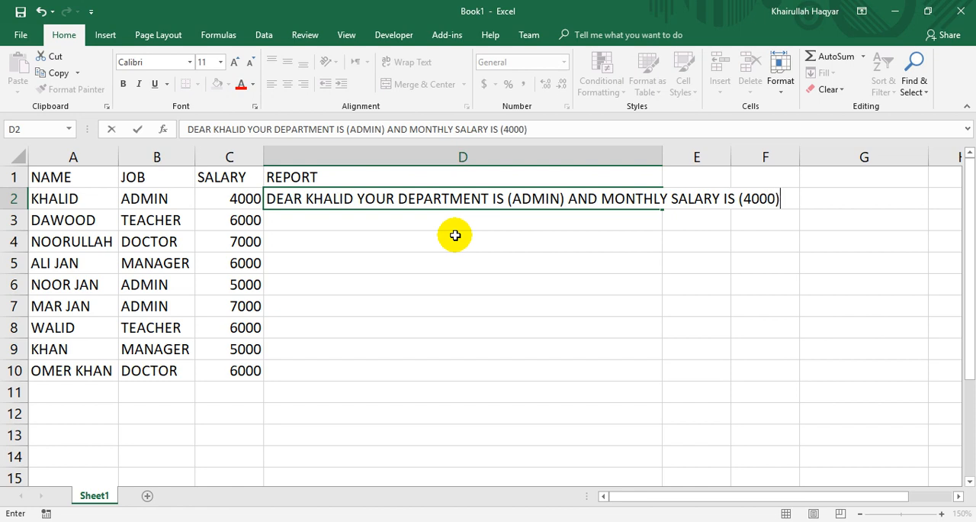
Confirm the report sentence in D2 and autofit column D to its contents.
{"action": "key", "text": "Return"}
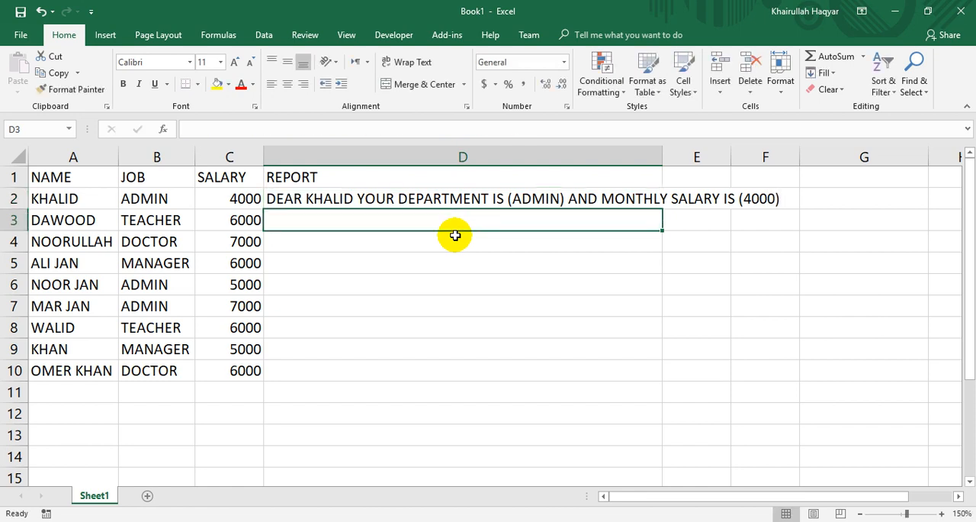
{"action": "left_click", "coordinate": [326, 199]}
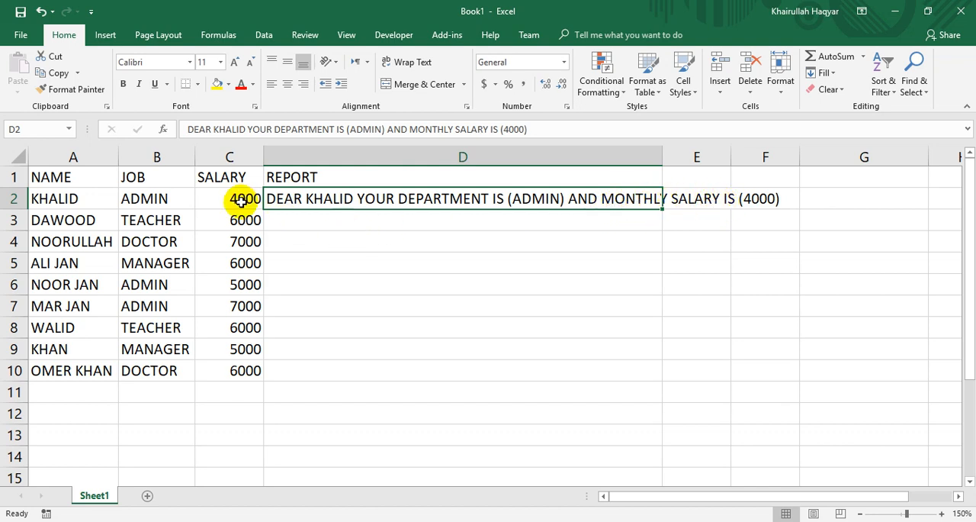
{"action": "double_click", "coordinate": [662, 154]}
Flash Fill the report sentence from D2 down through D10 and autofit column D to the filled text.
{"action": "left_click", "coordinate": [326, 219]}
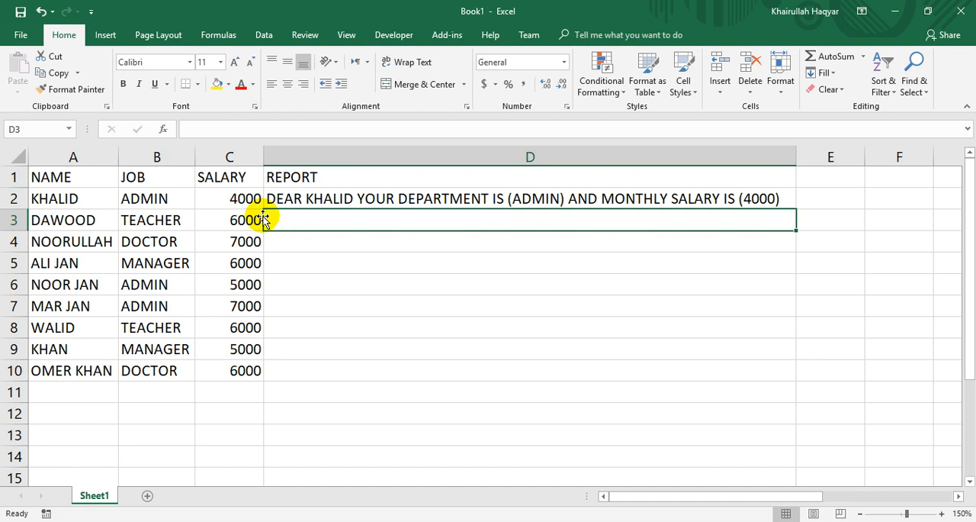
{"action": "left_click_drag", "start_coordinate": [425, 195], "coordinate": [398, 374]}
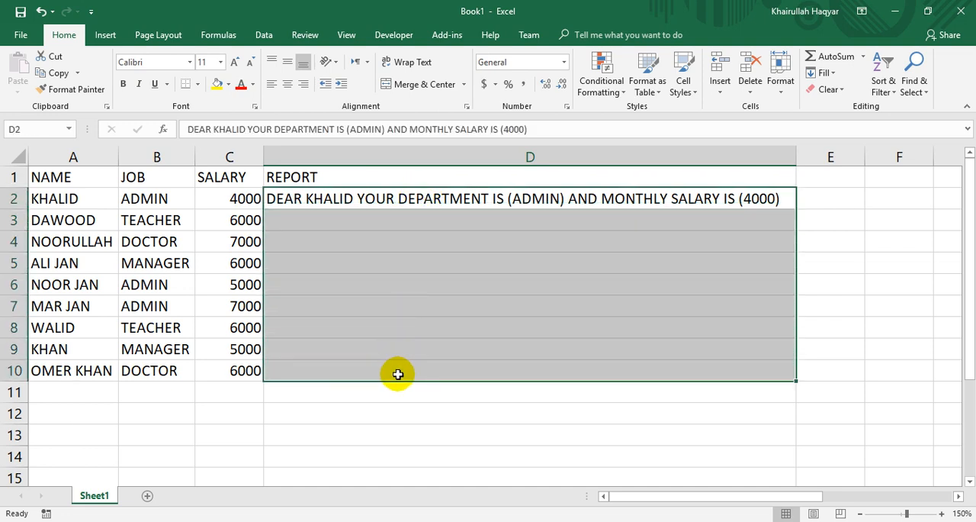
{"action": "left_click", "coordinate": [824, 73]}
{"action": "left_click", "coordinate": [839, 210]}
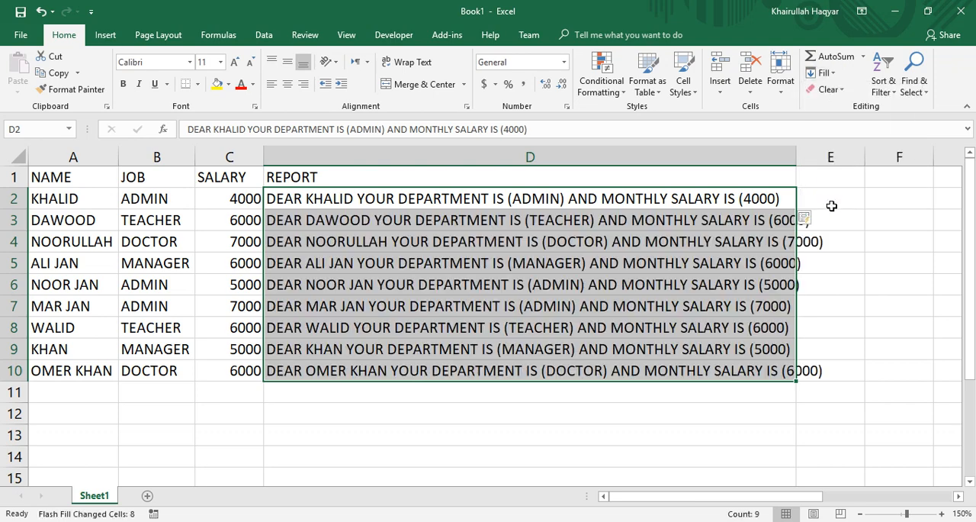
{"action": "left_click", "coordinate": [440, 309]}
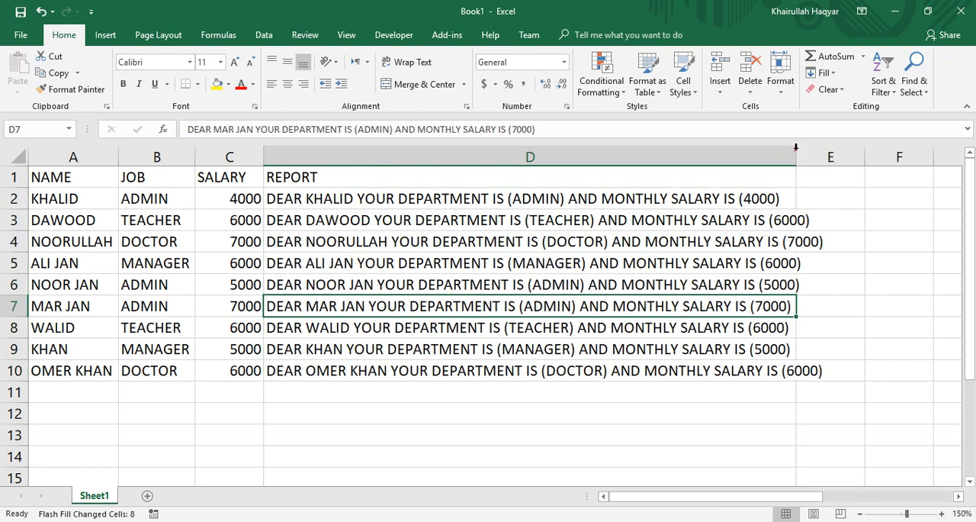
{"action": "double_click", "coordinate": [796, 152]}
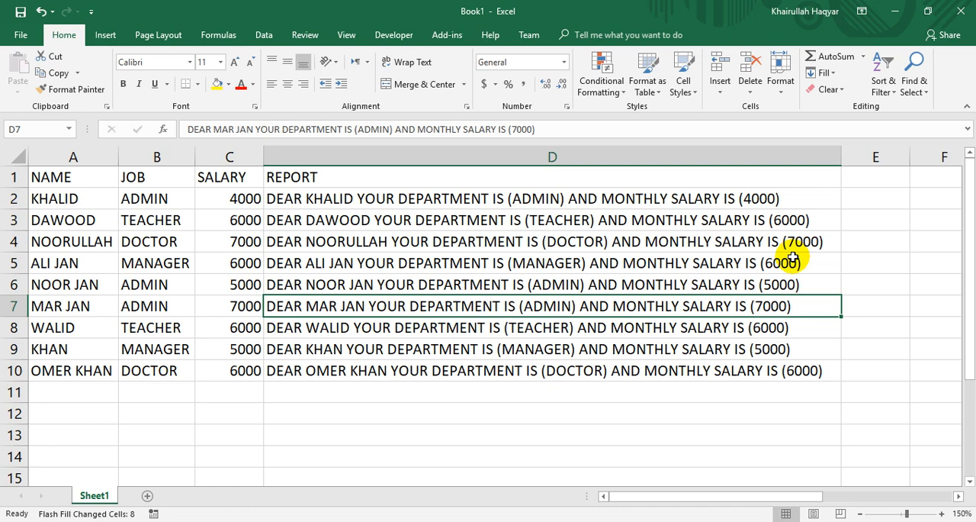
Fill the whole table A1:D10 with a light blue theme color.
{"action": "key", "text": "ctrl+a"}
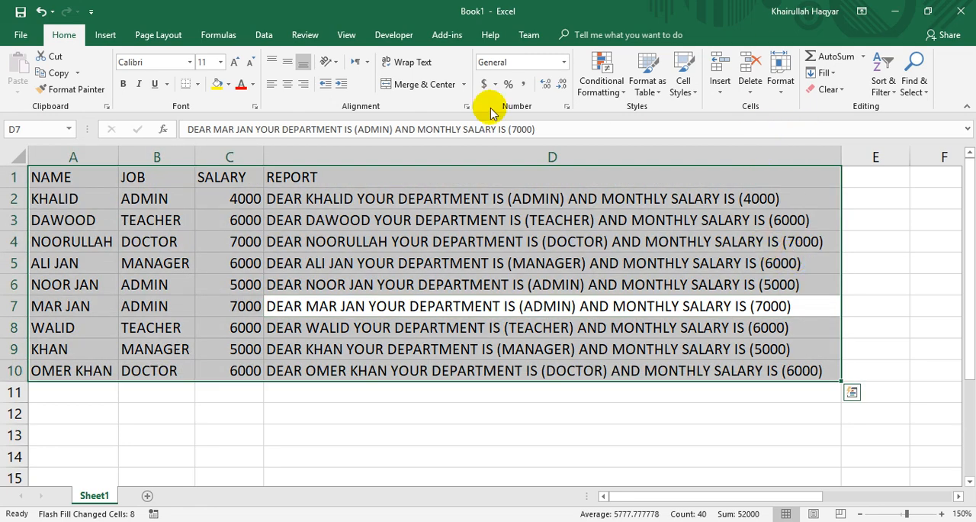
{"action": "left_click", "coordinate": [228, 85]}
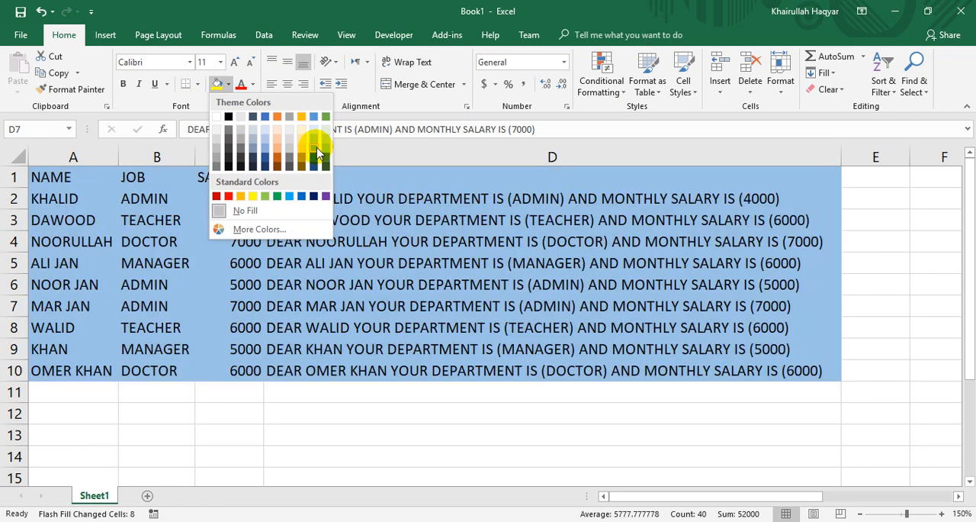
{"action": "left_click", "coordinate": [316, 149]}
Fill the header row A1:D1 with the standard Blue color.
{"action": "left_click_drag", "start_coordinate": [58, 176], "coordinate": [386, 175]}
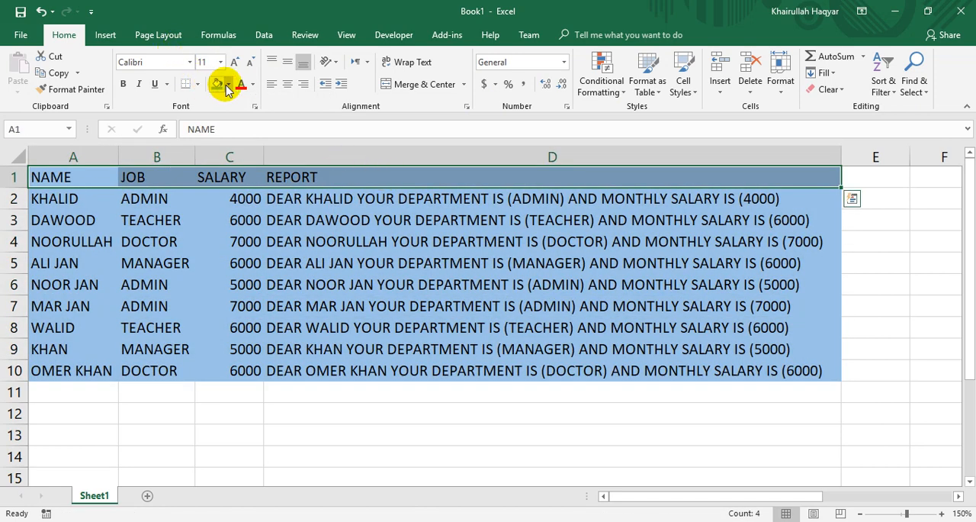
{"action": "left_click", "coordinate": [228, 85]}
{"action": "left_click", "coordinate": [302, 196]}
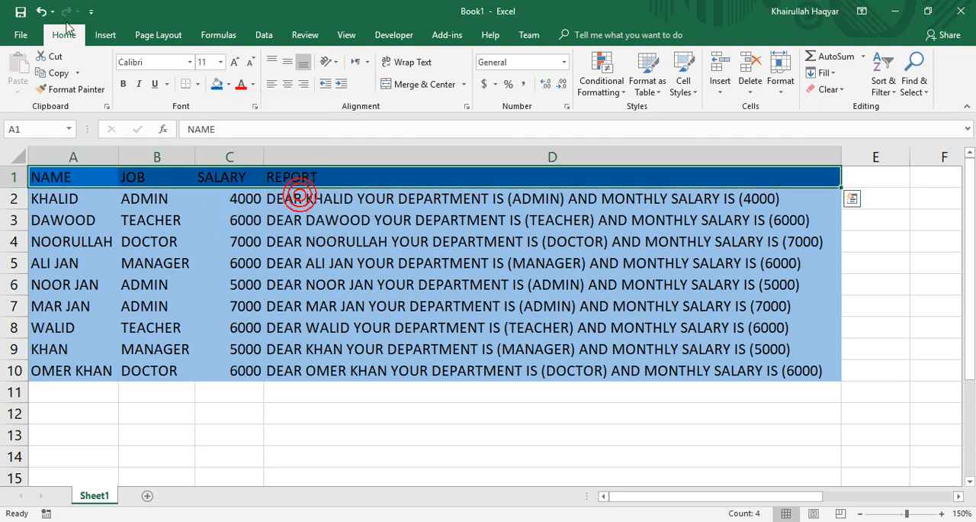
Format the header row text as bold, centered and white.
{"action": "left_click", "coordinate": [123, 85]}
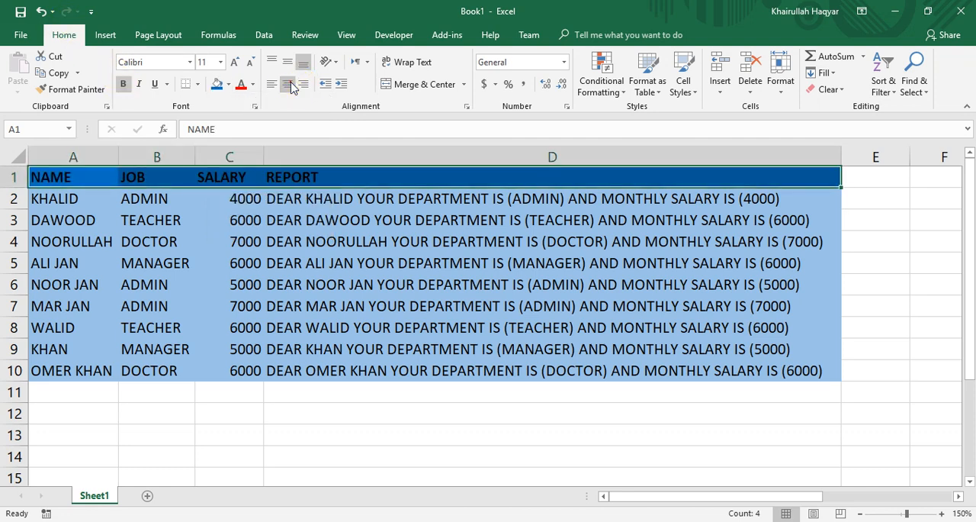
{"action": "left_click", "coordinate": [288, 84]}
{"action": "left_click", "coordinate": [253, 87]}
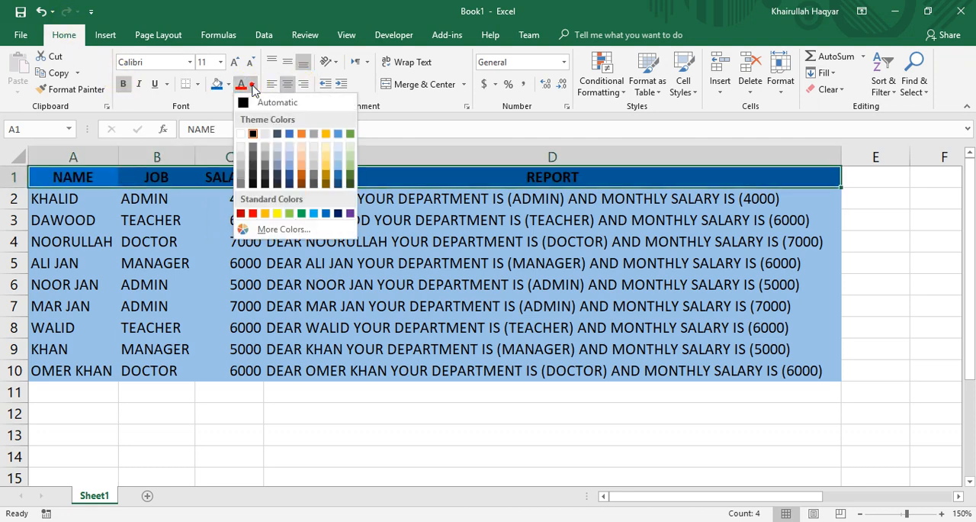
{"action": "left_click", "coordinate": [244, 131]}
{"action": "left_click", "coordinate": [223, 246]}
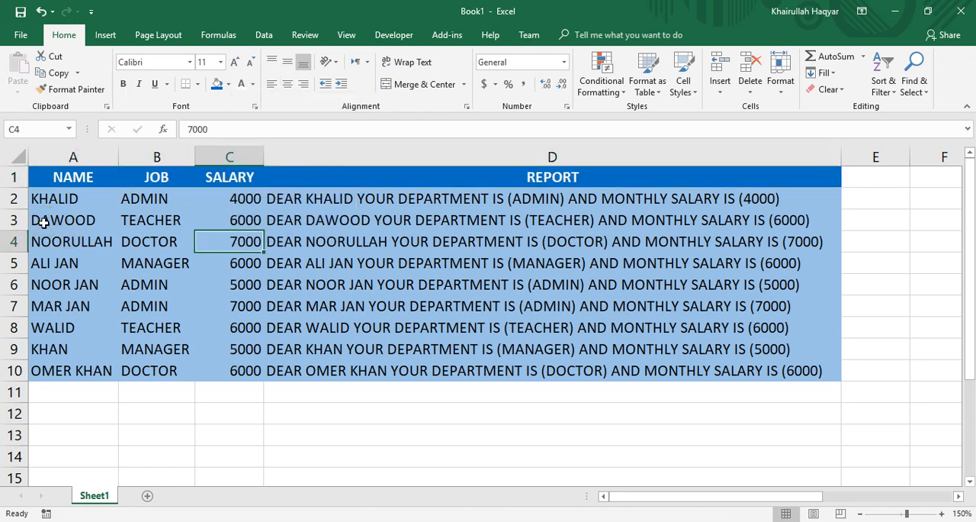
Fill table rows 3, 5, 7 and 9 with a lighter blue theme shade to create alternating bands.
{"action": "left_click_drag", "start_coordinate": [43, 222], "coordinate": [676, 218]}
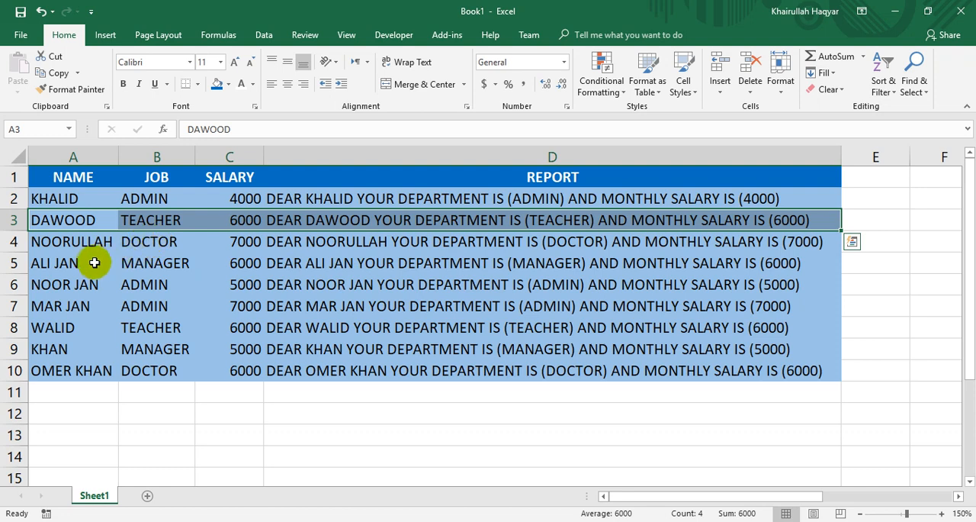
{"action": "left_click_drag", "start_coordinate": [94, 261], "coordinate": [649, 262]}
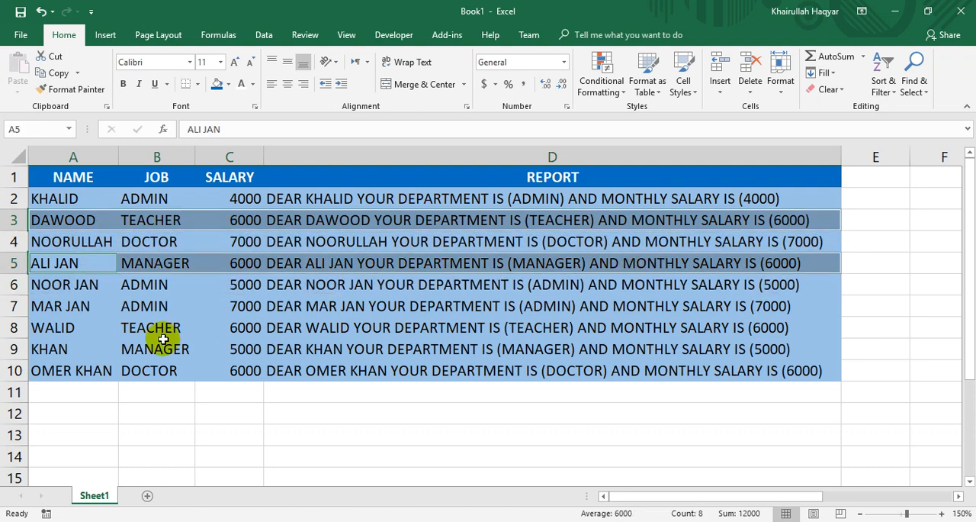
{"action": "left_click_drag", "start_coordinate": [72, 305], "coordinate": [730, 305]}
{"action": "left_click_drag", "start_coordinate": [65, 348], "coordinate": [555, 350]}
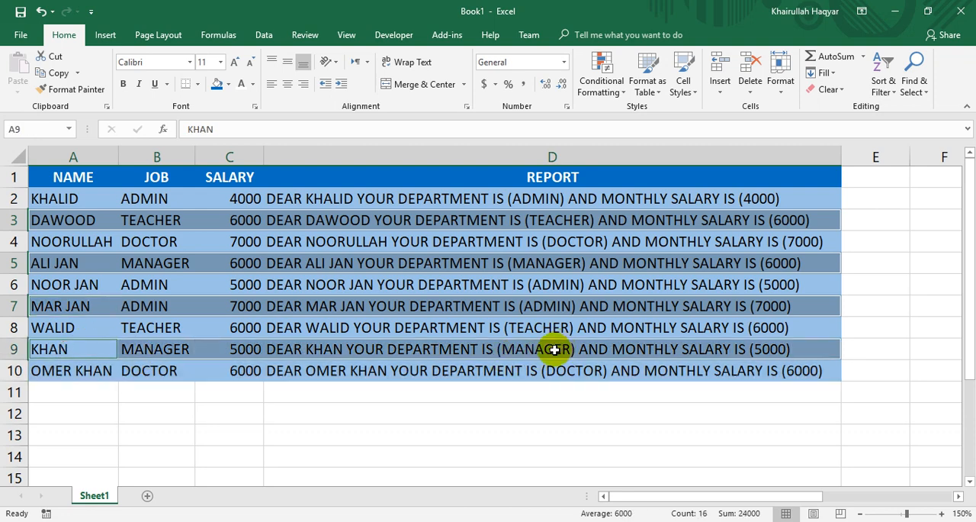
{"action": "left_click", "coordinate": [229, 83]}
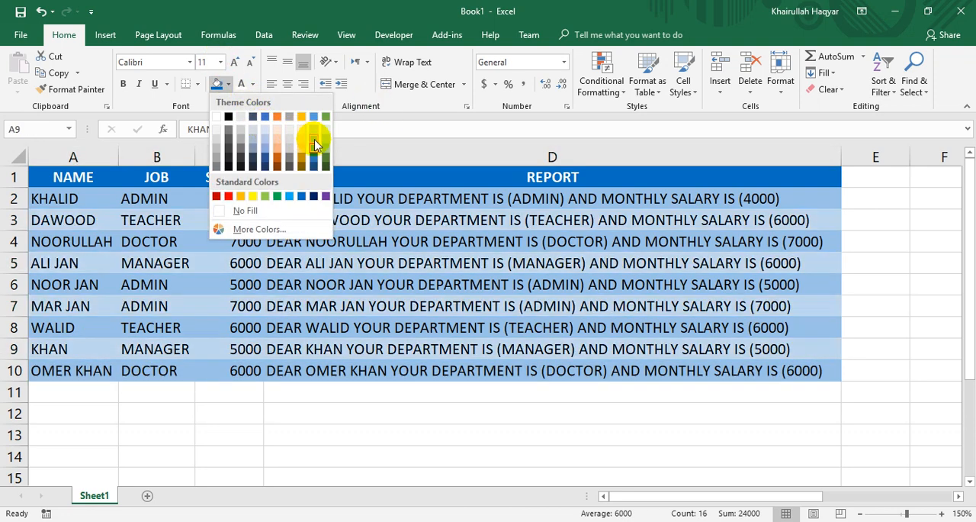
{"action": "left_click", "coordinate": [316, 145]}
{"action": "left_click", "coordinate": [309, 235]}
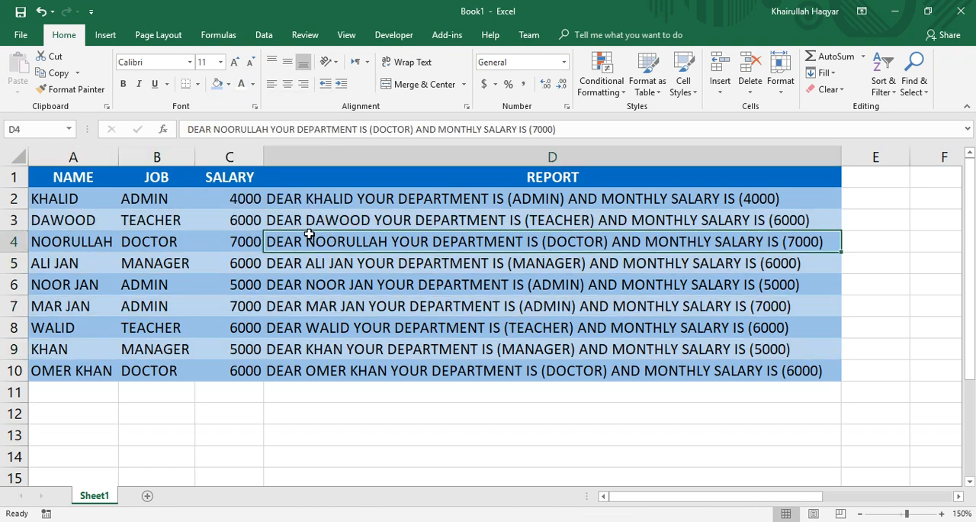
Apply All Borders to the whole table A1:D10.
{"action": "key", "text": "ctrl+a"}
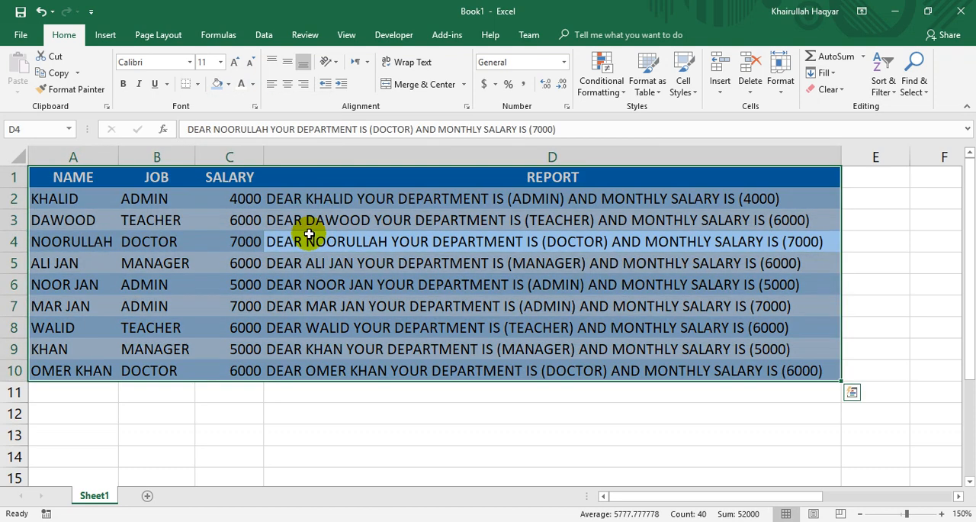
{"action": "left_click", "coordinate": [197, 84]}
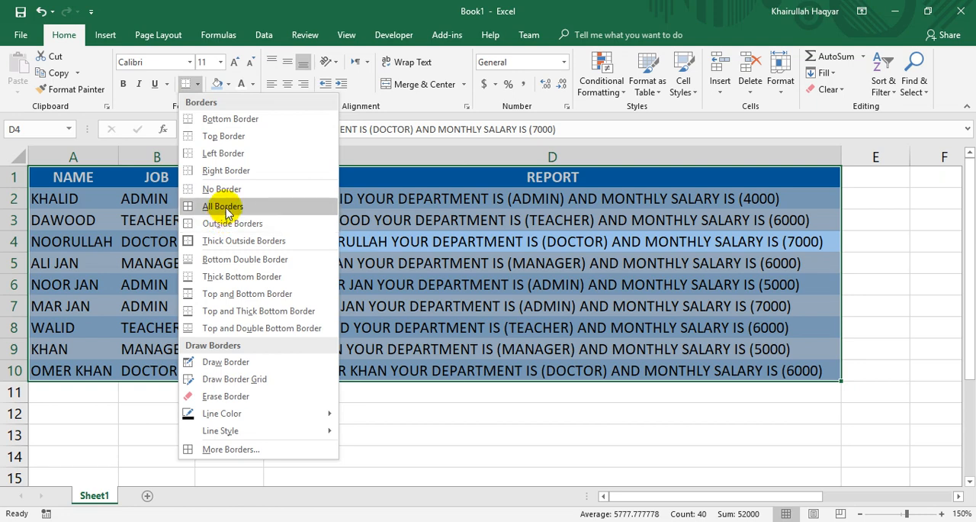
{"action": "left_click", "coordinate": [224, 214]}
{"action": "left_click", "coordinate": [349, 307]}
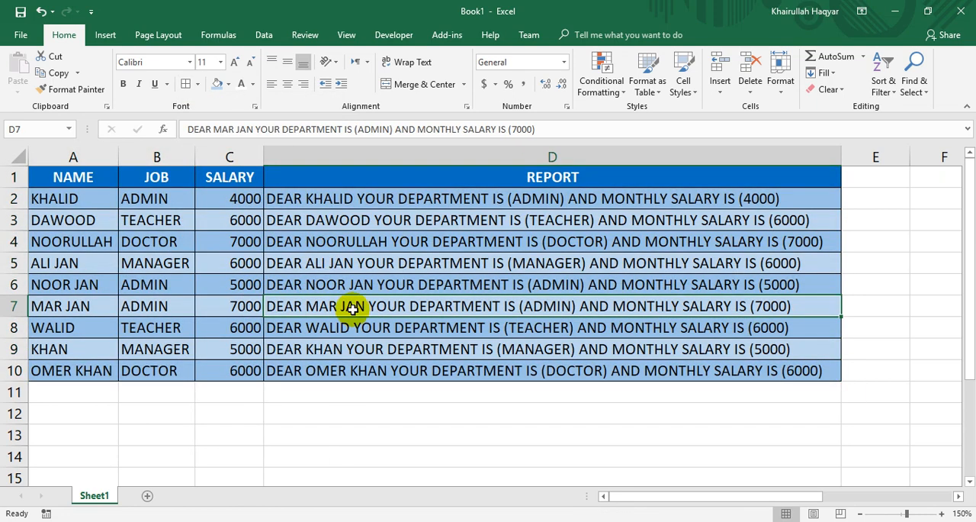
Delete the contents of the whole table and undo the deletion.
{"action": "key", "text": "ctrl+a"}
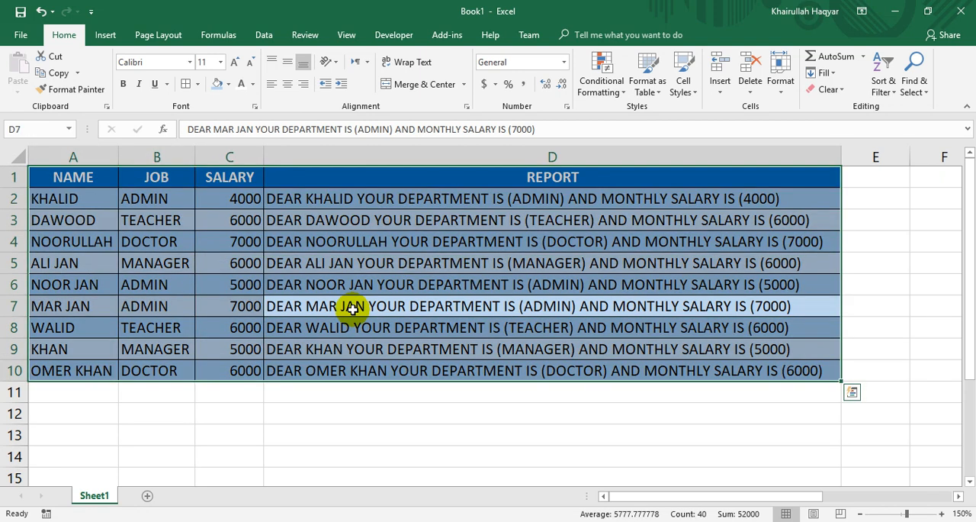
{"action": "key", "text": "Delete"}
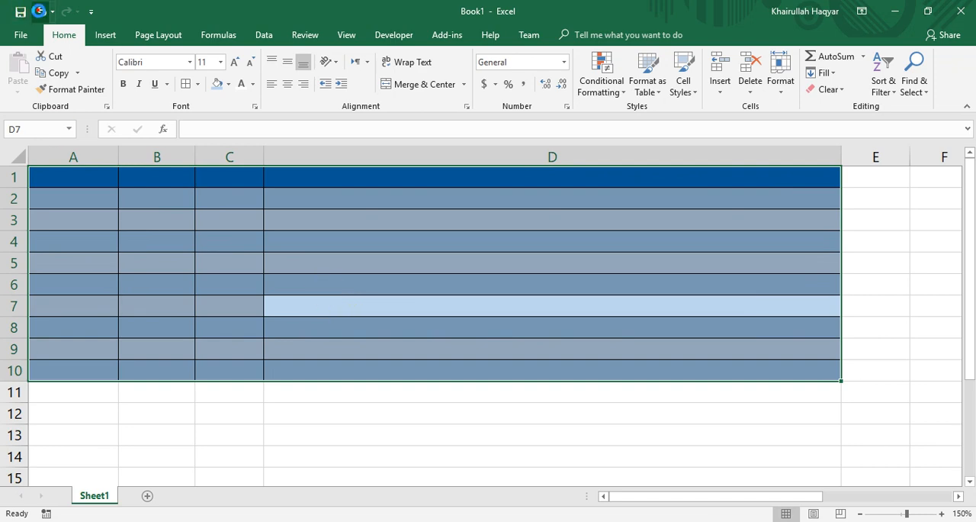
{"action": "left_click", "coordinate": [39, 11]}
Add a comment reading "SALARY AMOUNT" to cell C3.
{"action": "left_click", "coordinate": [218, 220]}
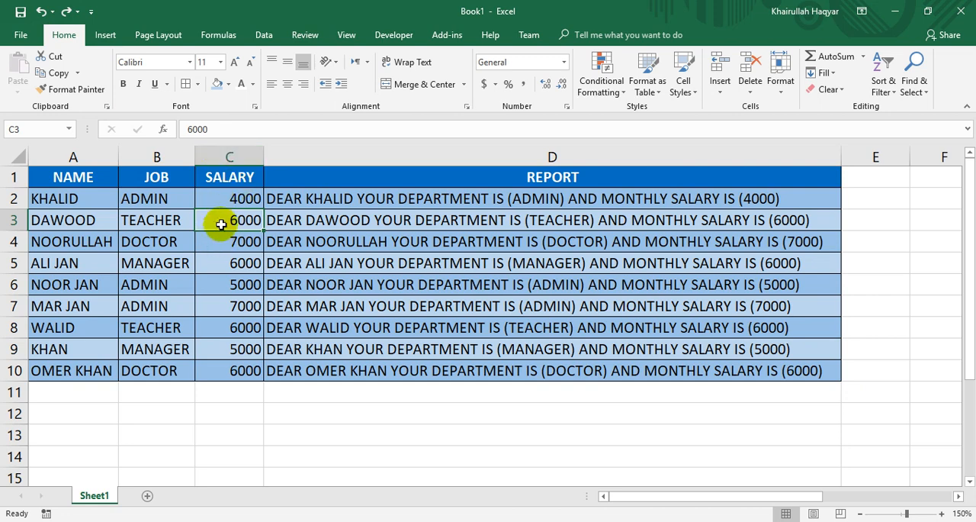
{"action": "left_click", "coordinate": [305, 40]}
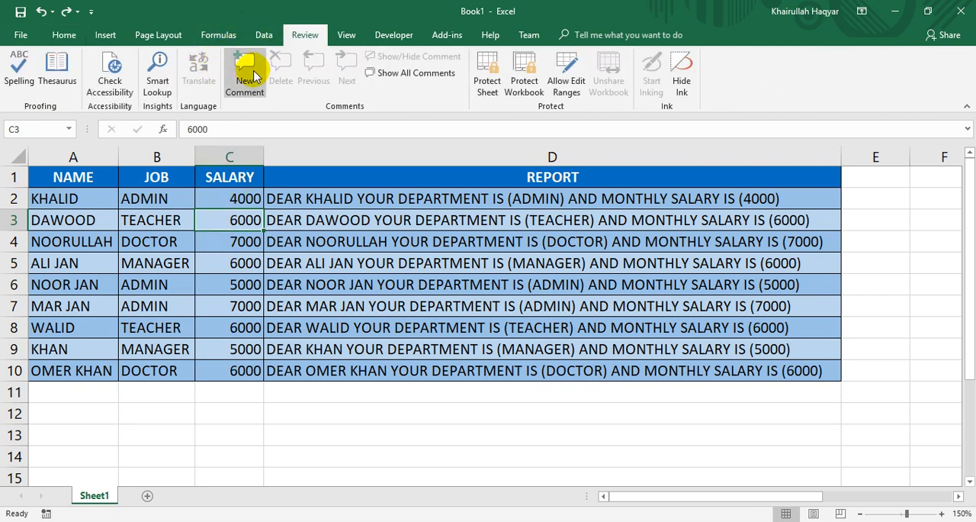
{"action": "left_click", "coordinate": [252, 69]}
{"action": "type", "text": "SAL"}
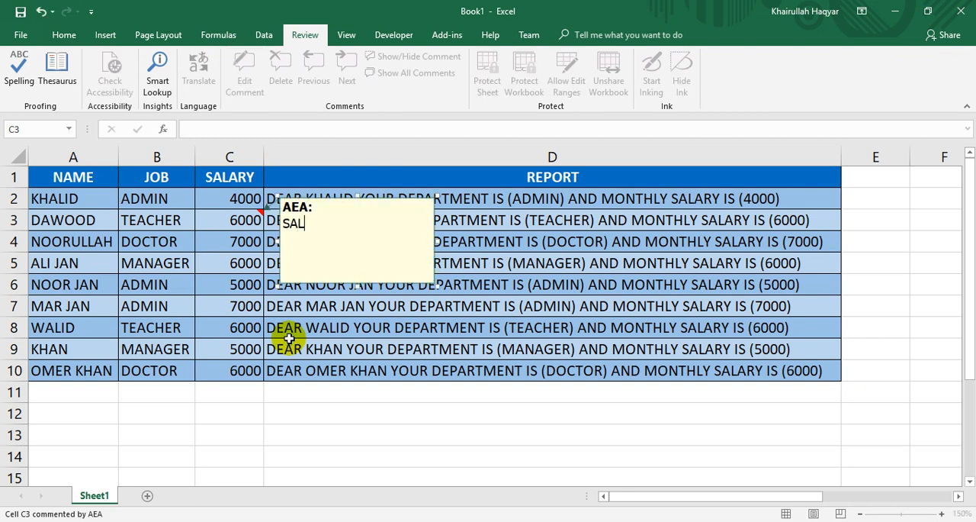
{"action": "type", "text": "ARY AMAOUNT"}
{"action": "key", "text": "BackSpace"}
{"action": "key", "text": "BackSpace"}
{"action": "key", "text": "BackSpace"}
{"action": "key", "text": "BackSpace"}
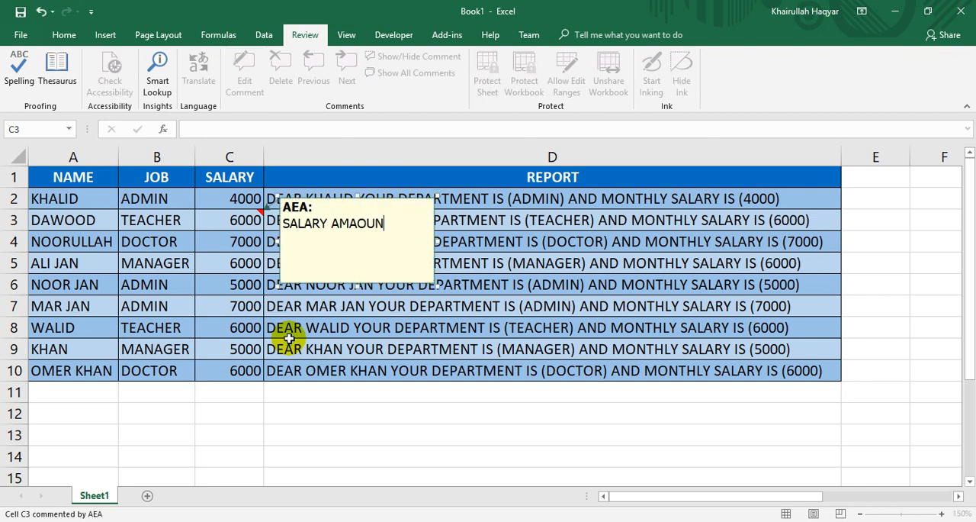
{"action": "key", "text": "BackSpace"}
{"action": "type", "text": "MO"}
{"action": "key", "text": "BackSpace"}
{"action": "key", "text": "BackSpace"}
{"action": "type", "text": "OUNT"}
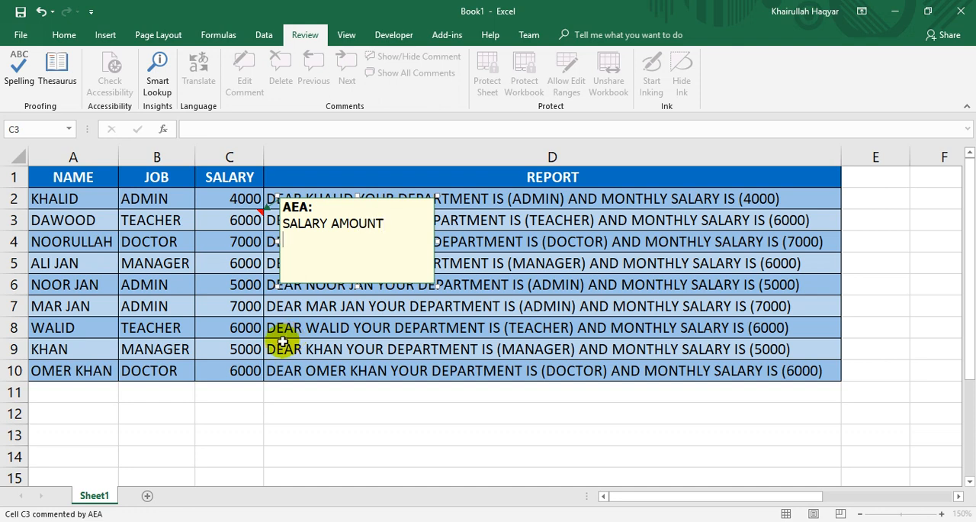
{"action": "left_click", "coordinate": [211, 305]}
Add a comment reading "JOB NAME" to cell B6.
{"action": "left_click", "coordinate": [155, 286]}
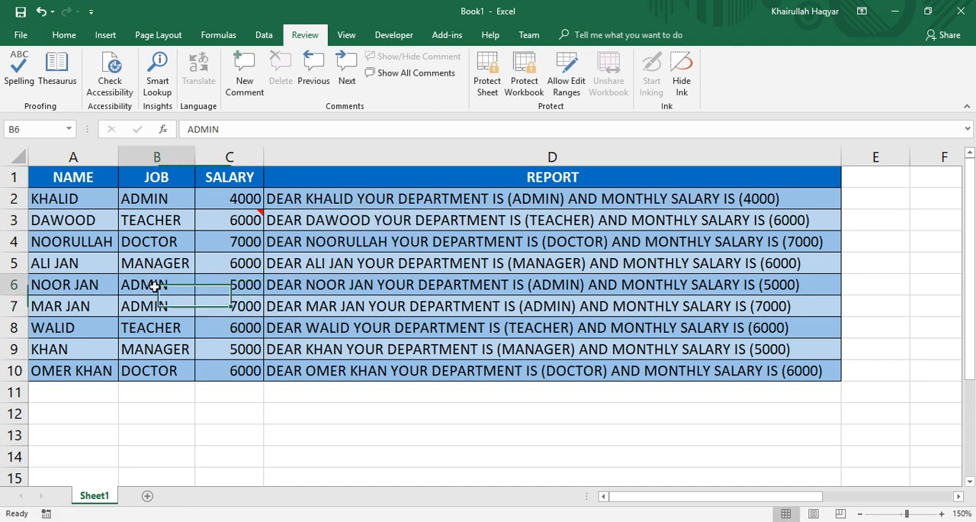
{"action": "left_click", "coordinate": [245, 84]}
{"action": "type", "text": "JO"}
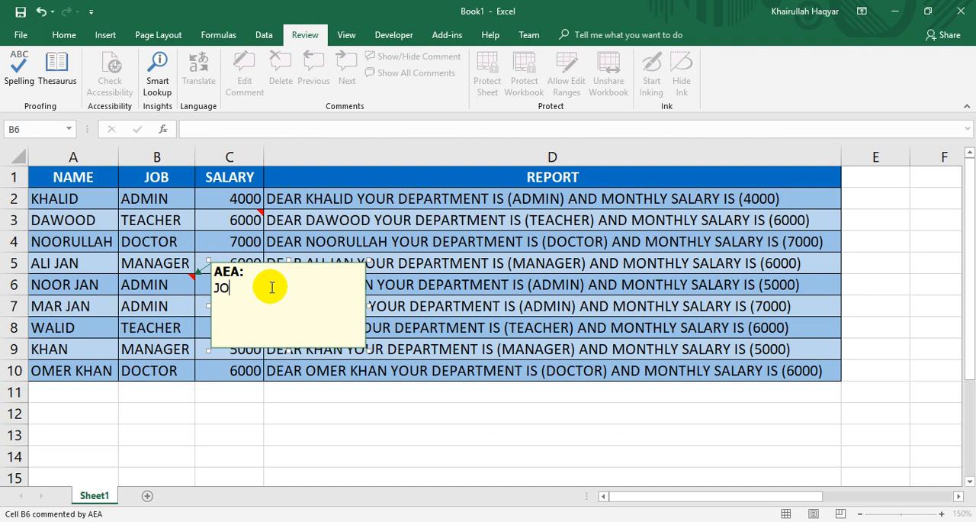
{"action": "type", "text": "B NAME"}
{"action": "left_click", "coordinate": [100, 267]}
Add a comment reading "EMPLOYEE NAME" to cell A4.
{"action": "left_click", "coordinate": [95, 242]}
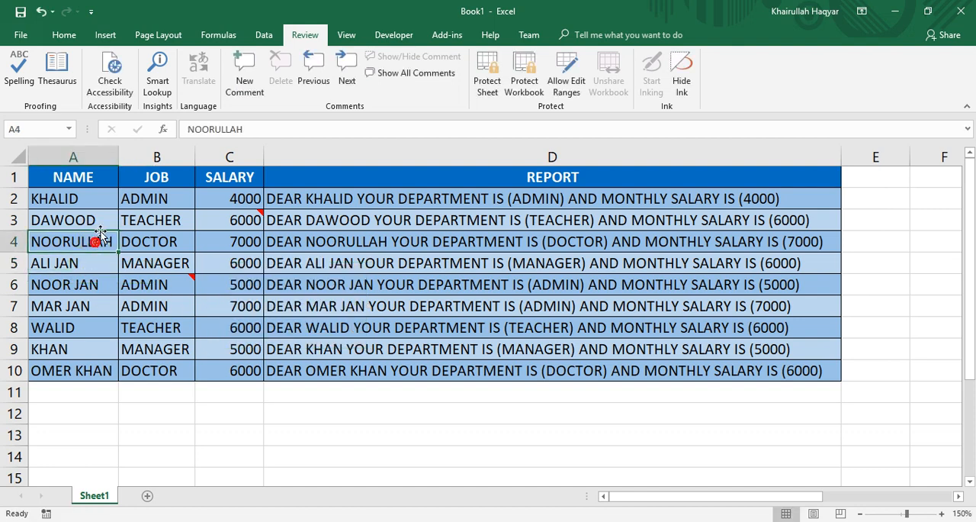
{"action": "left_click", "coordinate": [243, 71]}
{"action": "type", "text": "EMPLOYEE NAME"}
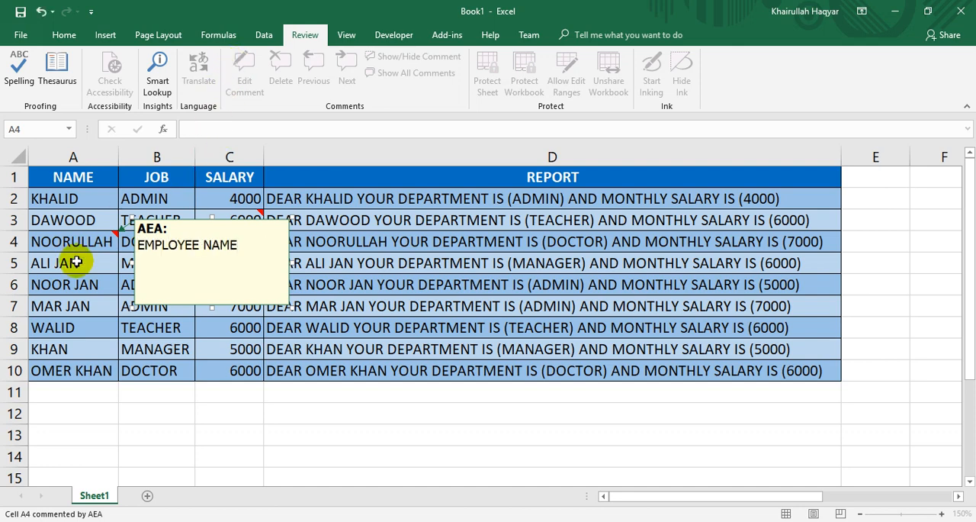
{"action": "left_click", "coordinate": [78, 284]}
Clear everything from the whole employee table, including contents, formatting and comments, and undo the clearing.
{"action": "mouse_move", "coordinate": [256, 222]}
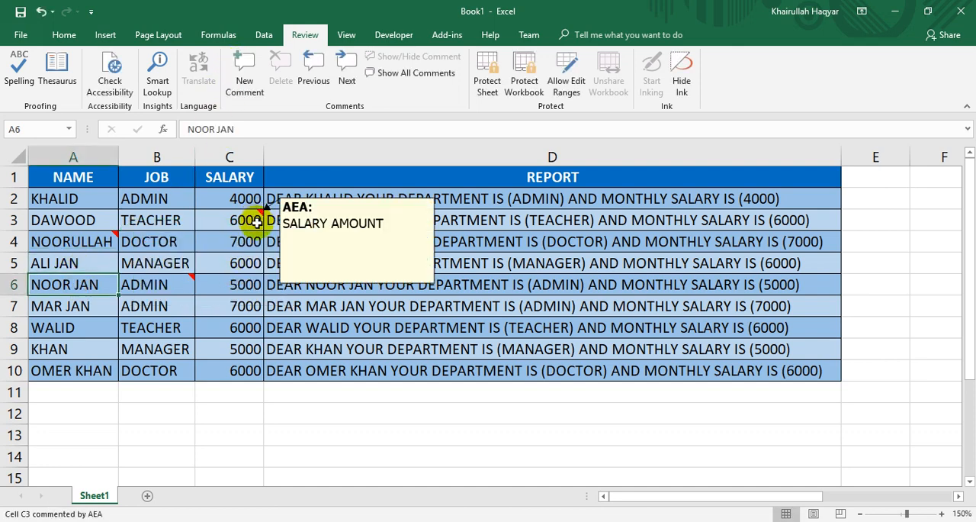
{"action": "key", "text": "ctrl+a"}
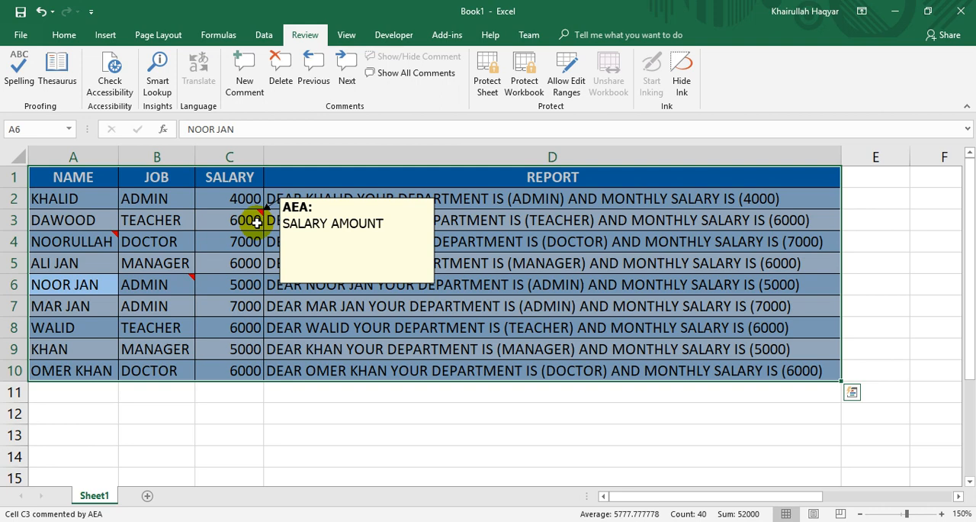
{"action": "left_click", "coordinate": [66, 35]}
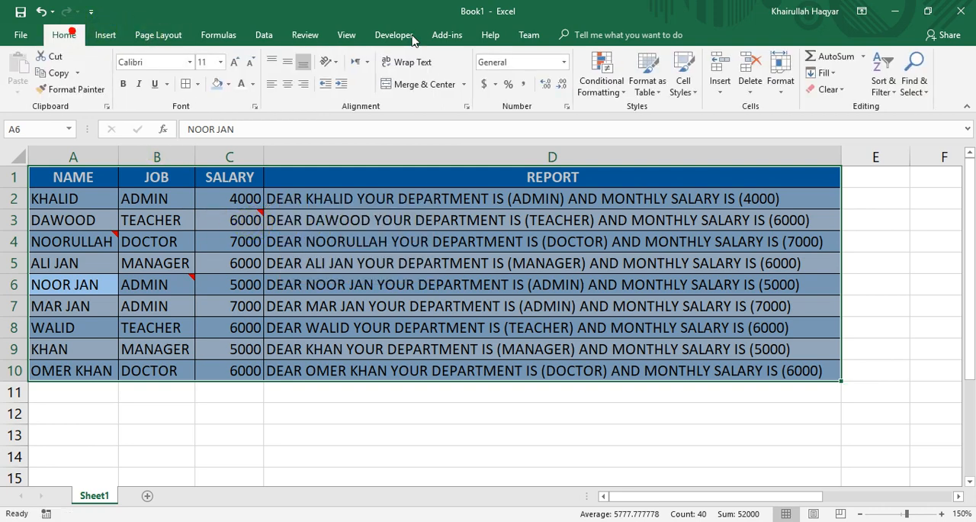
{"action": "left_click", "coordinate": [813, 100]}
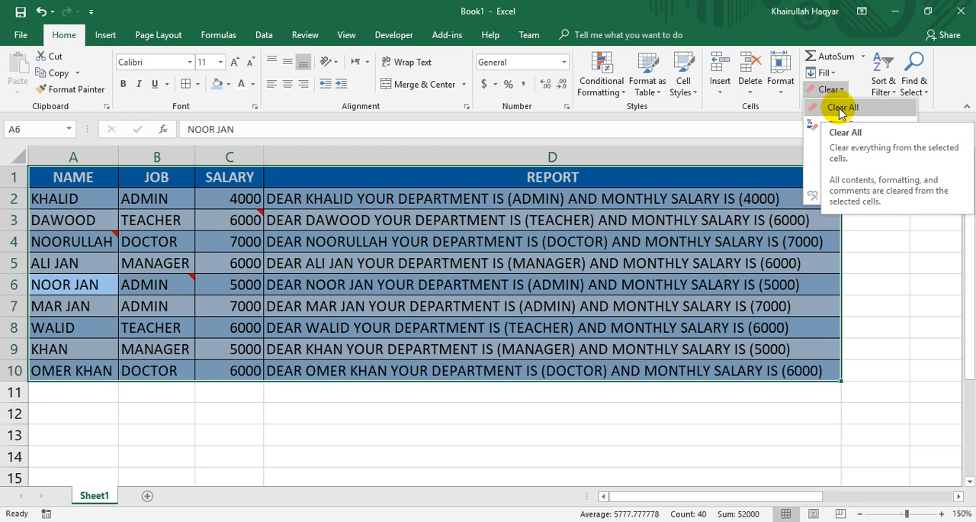
{"action": "left_click", "coordinate": [842, 108]}
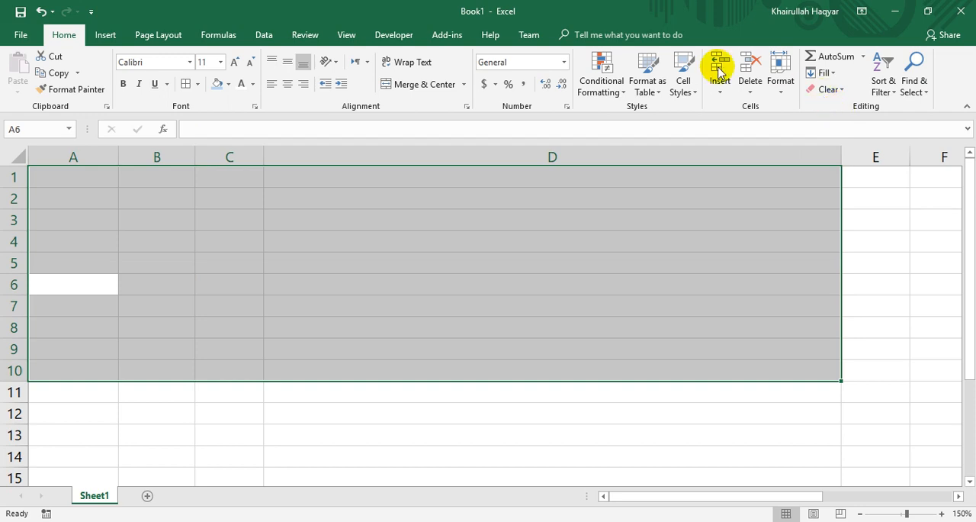
{"action": "left_click", "coordinate": [42, 12]}
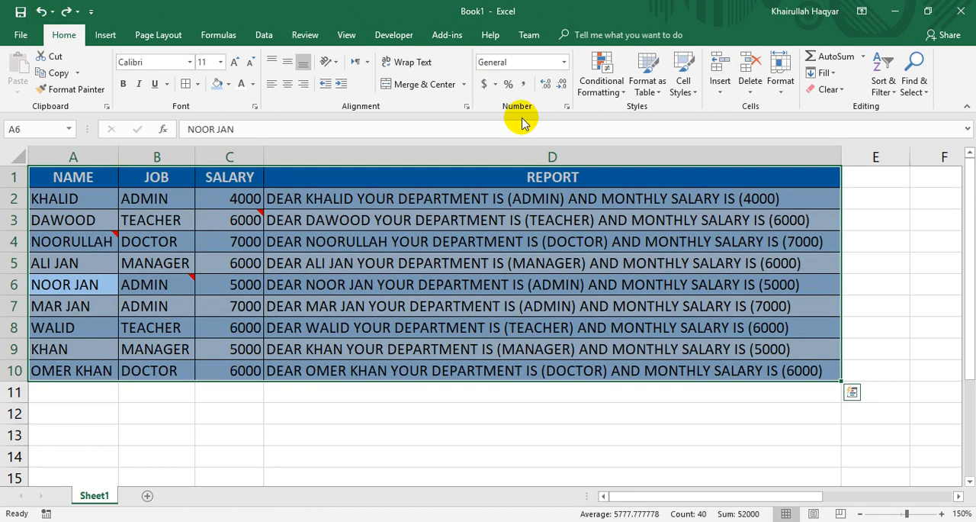
Clear only the formatting from the selected employee table and undo the change.
{"action": "left_click", "coordinate": [828, 89]}
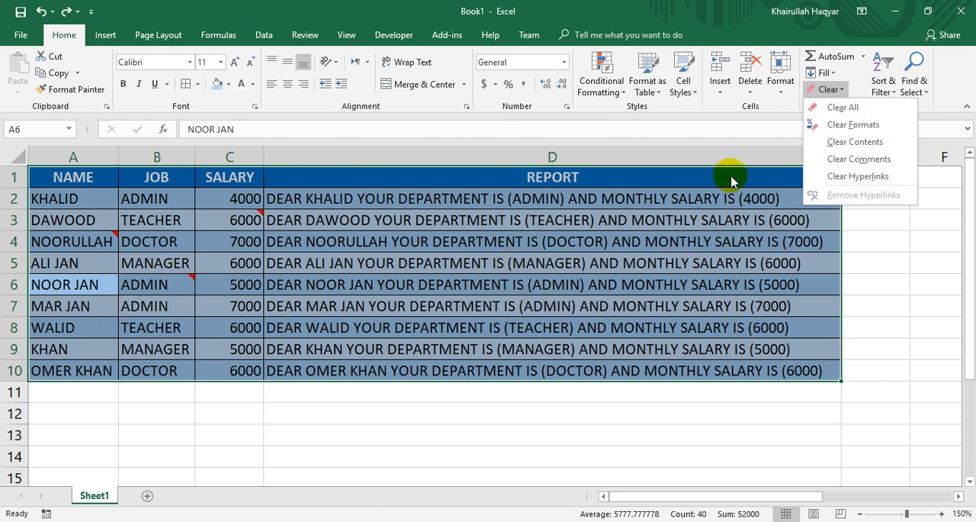
{"action": "left_click", "coordinate": [853, 126]}
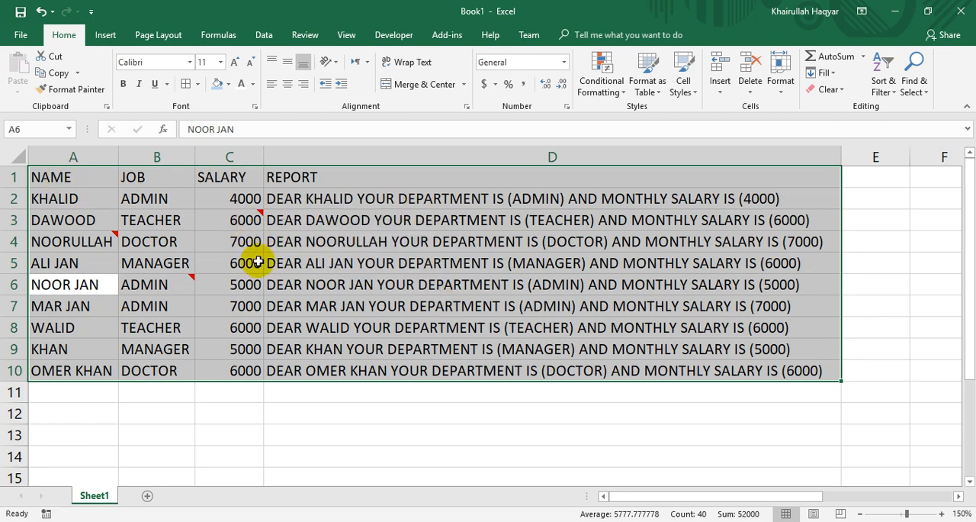
{"action": "left_click", "coordinate": [42, 14]}
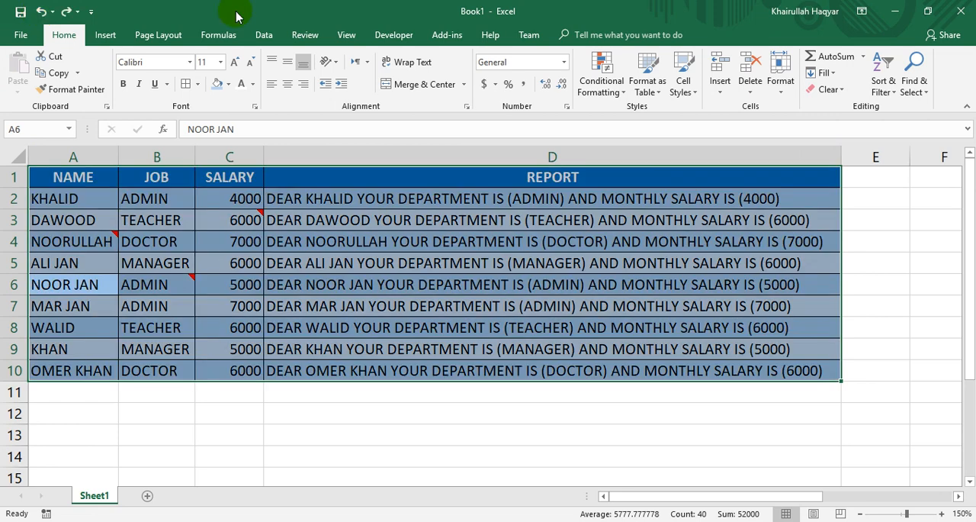
Clear only the contents of the selected employee table with Clear Contents and undo the change.
{"action": "left_click", "coordinate": [831, 89]}
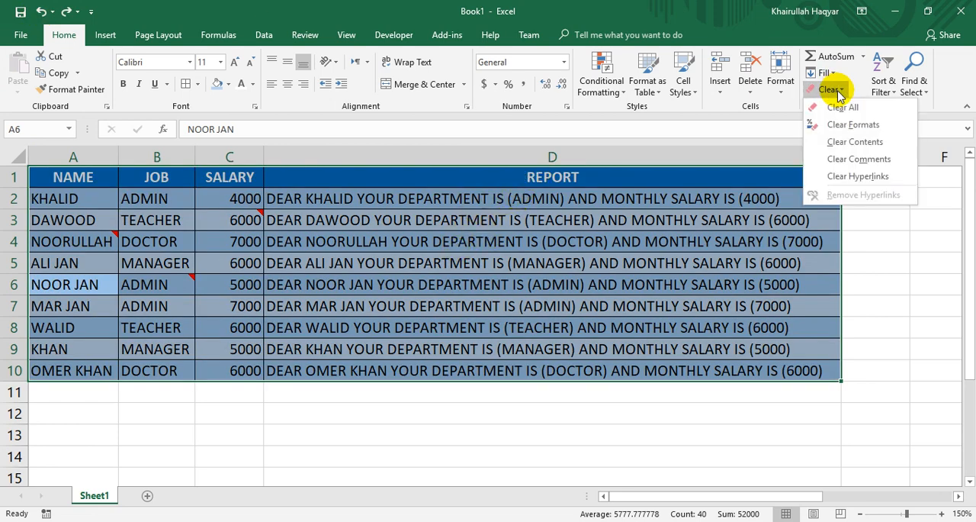
{"action": "left_click", "coordinate": [837, 145]}
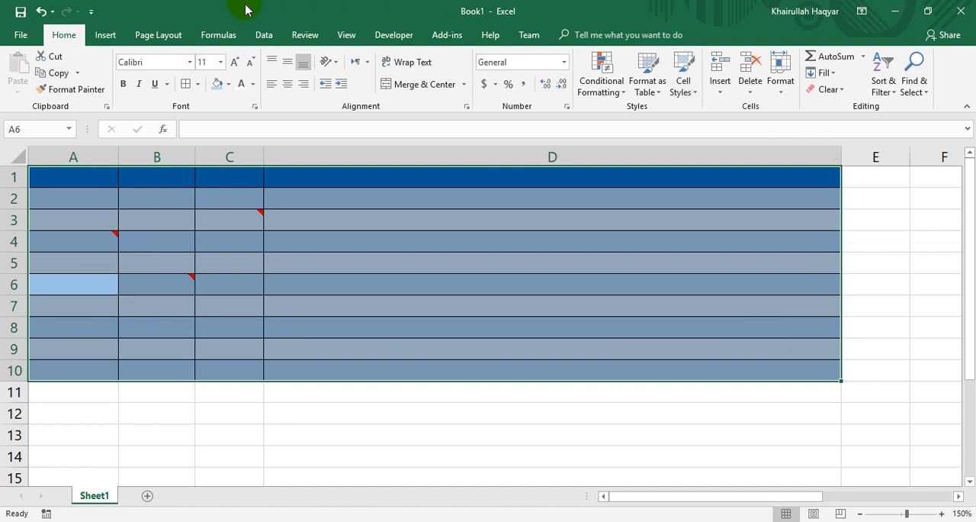
{"action": "left_click", "coordinate": [43, 12]}
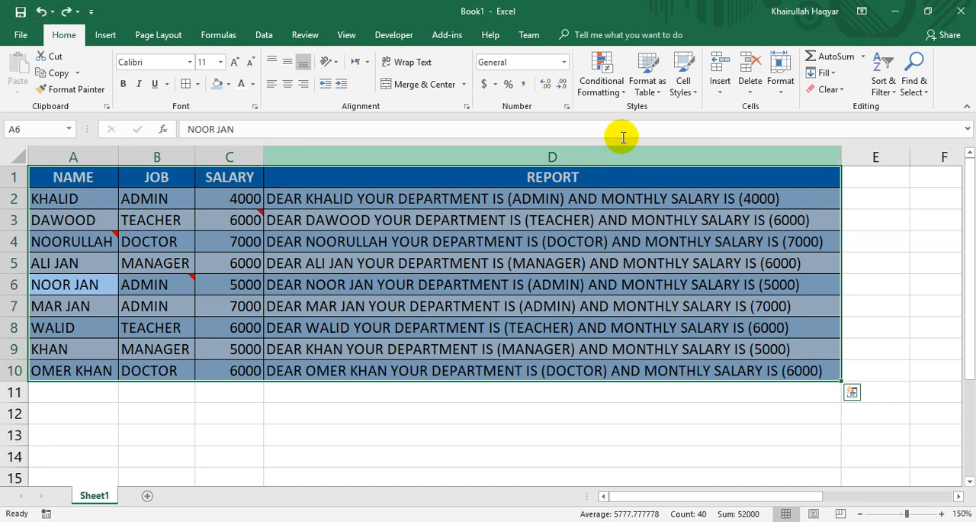
Clear all comments from the selected employee table and undo the change.
{"action": "left_click", "coordinate": [846, 90]}
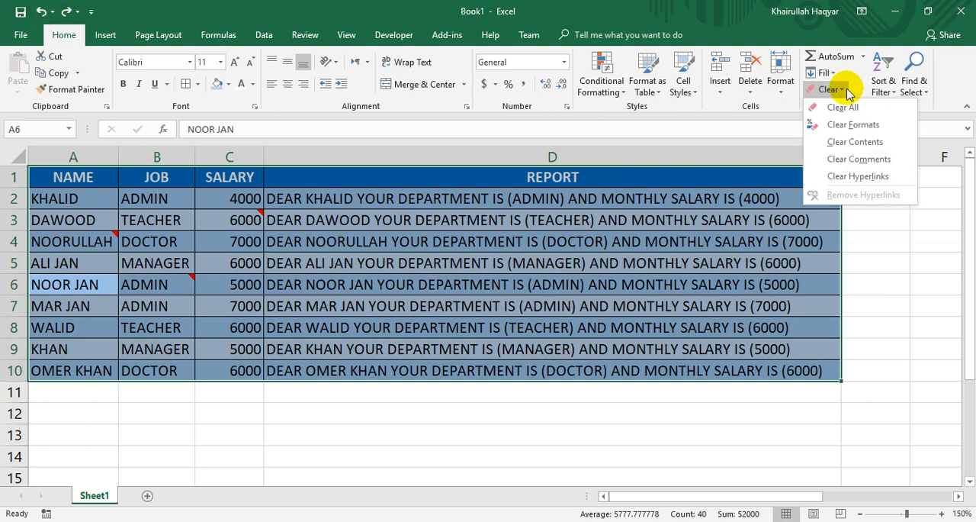
{"action": "left_click", "coordinate": [847, 159]}
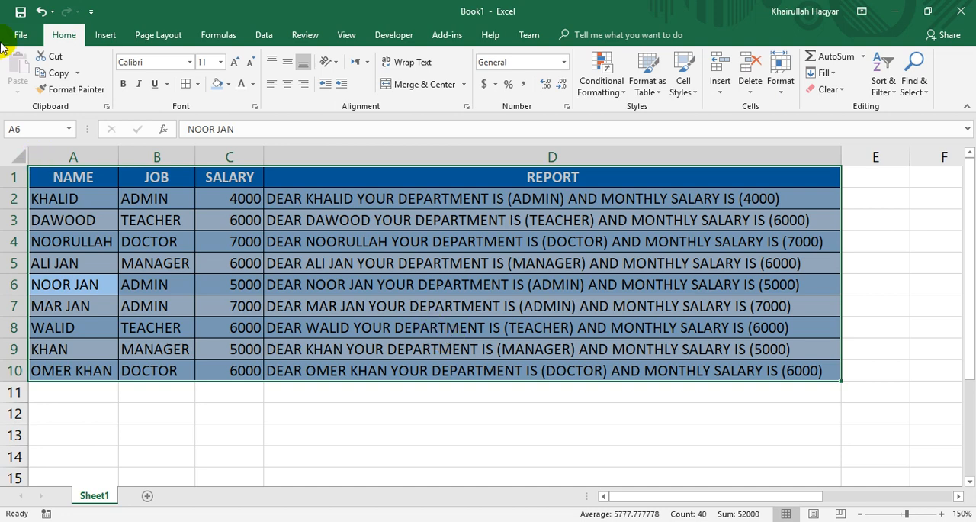
{"action": "left_click", "coordinate": [41, 11]}
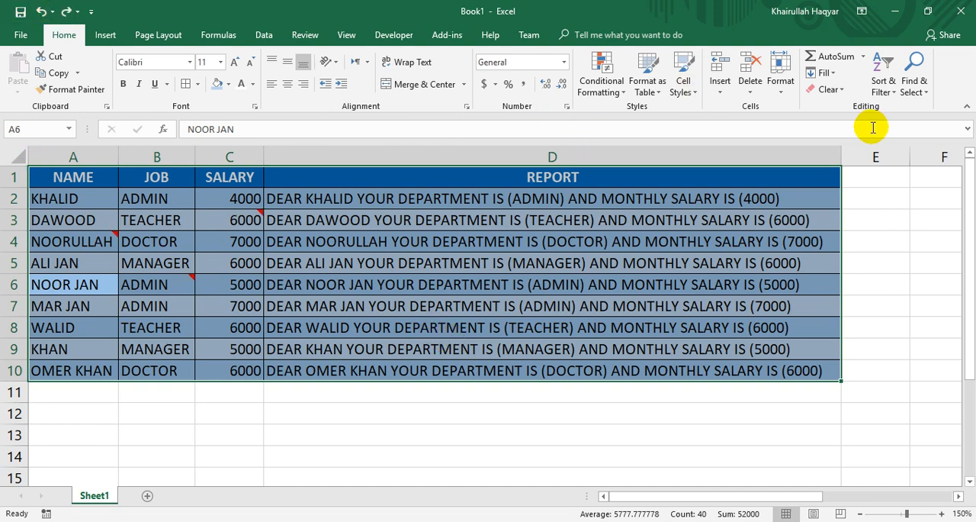
{"action": "left_click", "coordinate": [830, 89]}
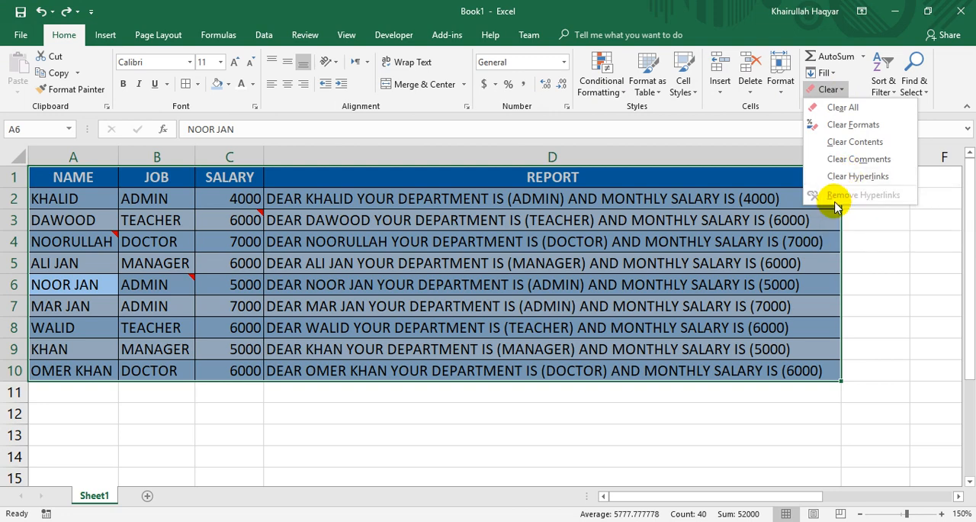
{"action": "left_click", "coordinate": [397, 422]}
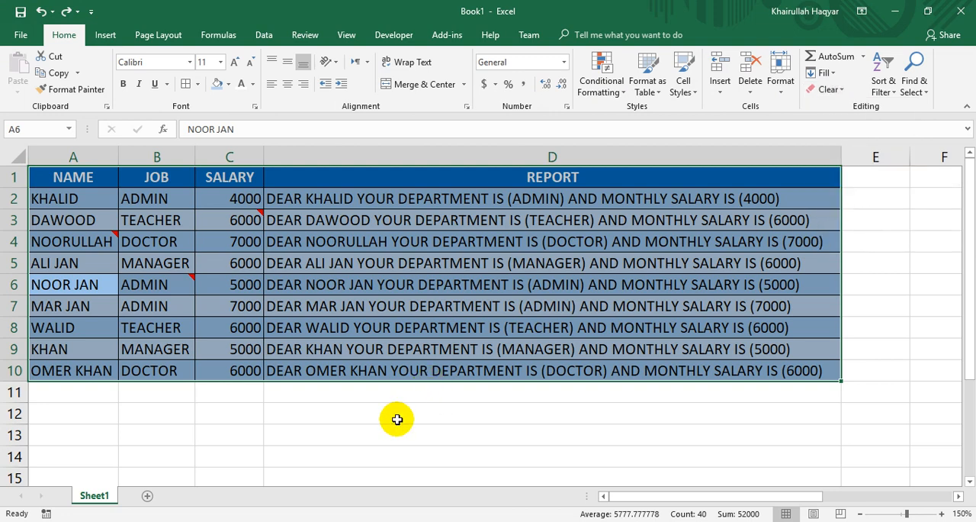
{"action": "left_click", "coordinate": [397, 419]}
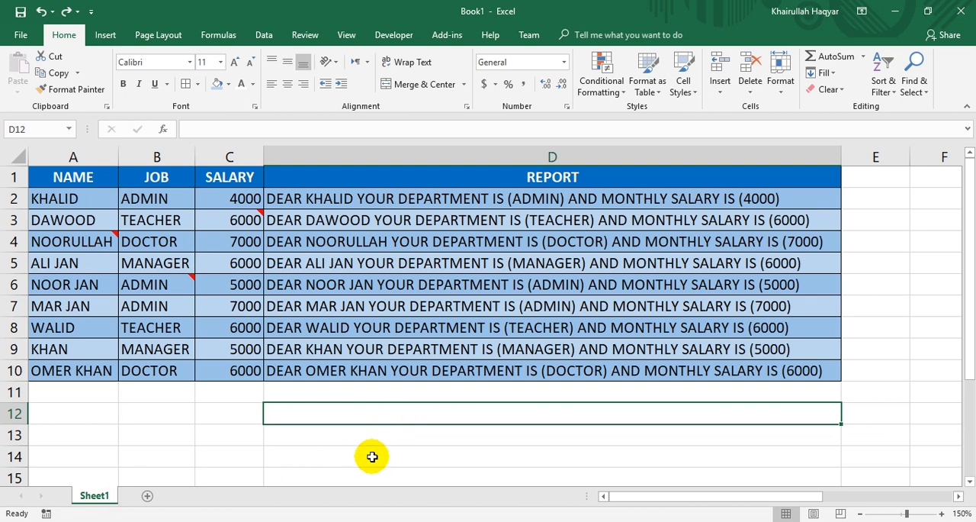
Select cell D13 below the table, add a new worksheet to the workbook and return to Sheet1.
{"action": "left_click", "coordinate": [376, 436]}
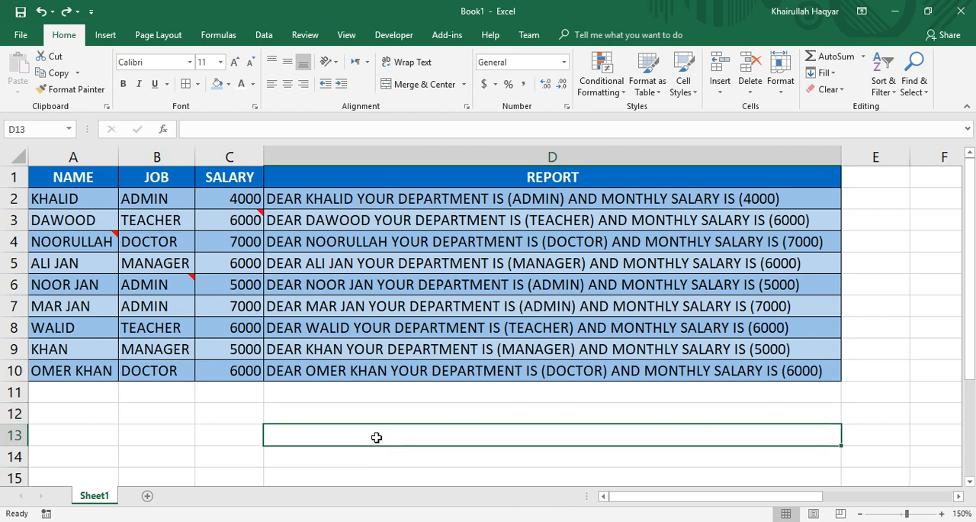
{"action": "left_click", "coordinate": [149, 495]}
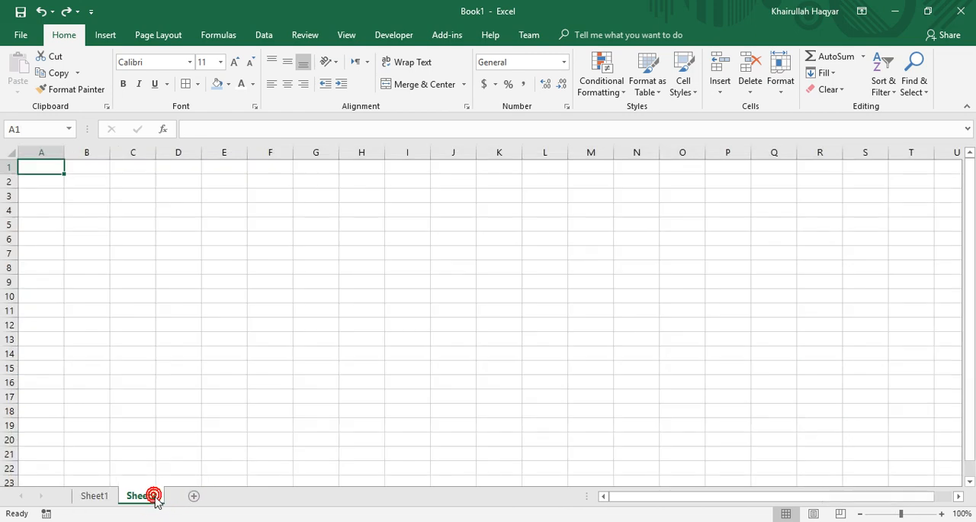
{"action": "left_click", "coordinate": [93, 496]}
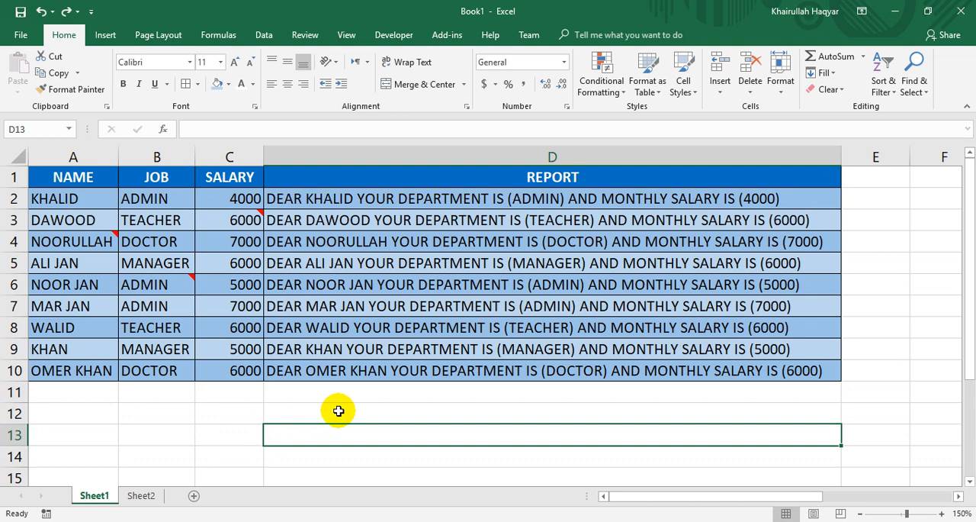
Insert a hyperlink in cell D13 to cell A1 of Sheet2, with the display text "CLICK HERE AND GO TO SHEET 2".
{"action": "key", "text": "ctrl+k"}
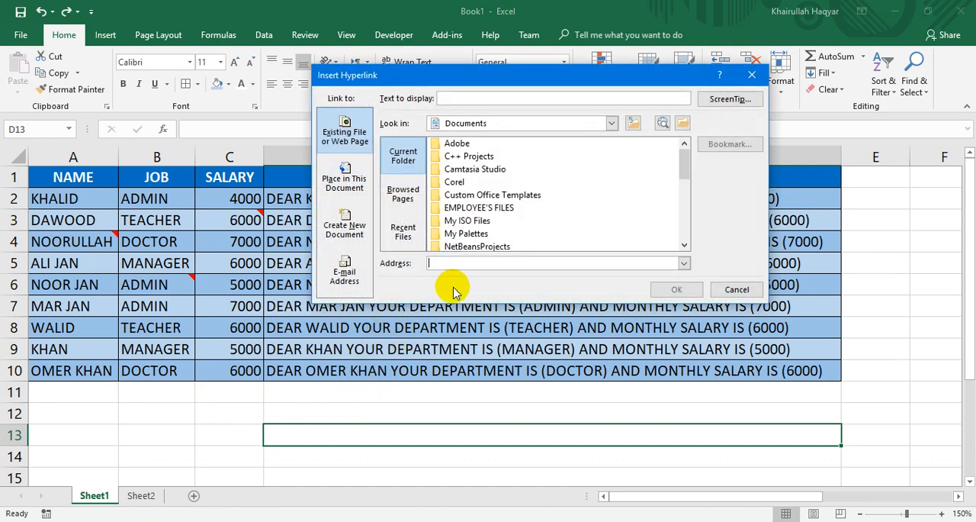
{"action": "left_click", "coordinate": [364, 196]}
{"action": "left_click", "coordinate": [427, 188]}
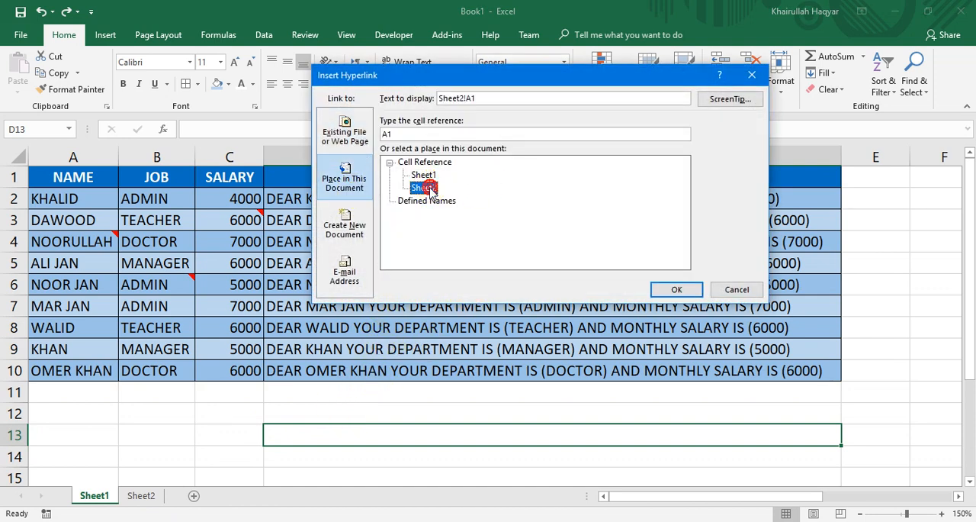
{"action": "double_click", "coordinate": [496, 99]}
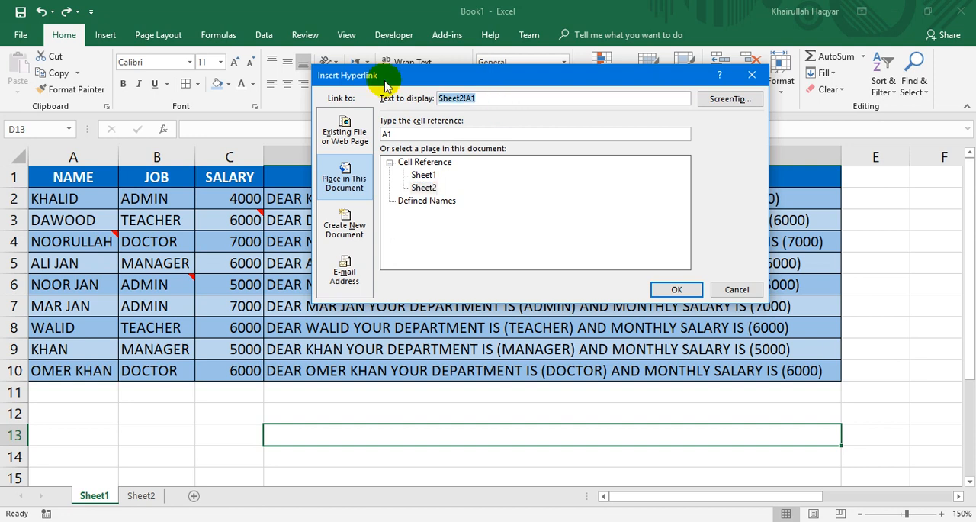
{"action": "type", "text": "CLI"}
{"action": "type", "text": "C"}
{"action": "key", "text": "BackSpace"}
{"action": "type", "text": "I"}
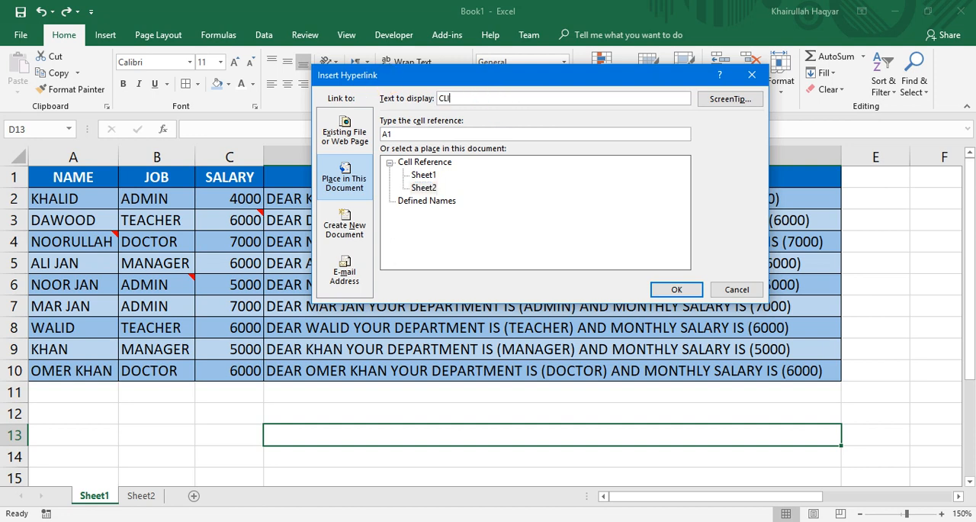
{"action": "type", "text": "CK HERE AND GO TO SHEET 2"}
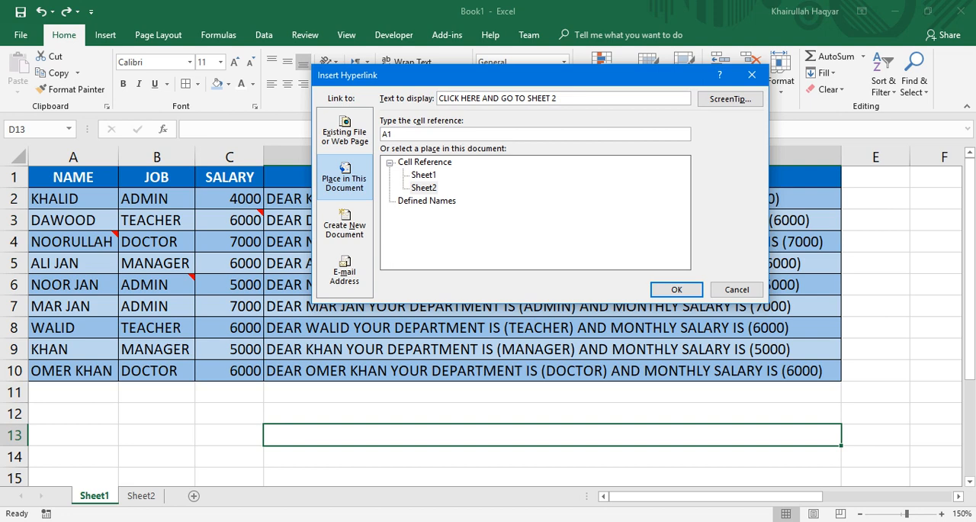
{"action": "key", "text": "Return"}
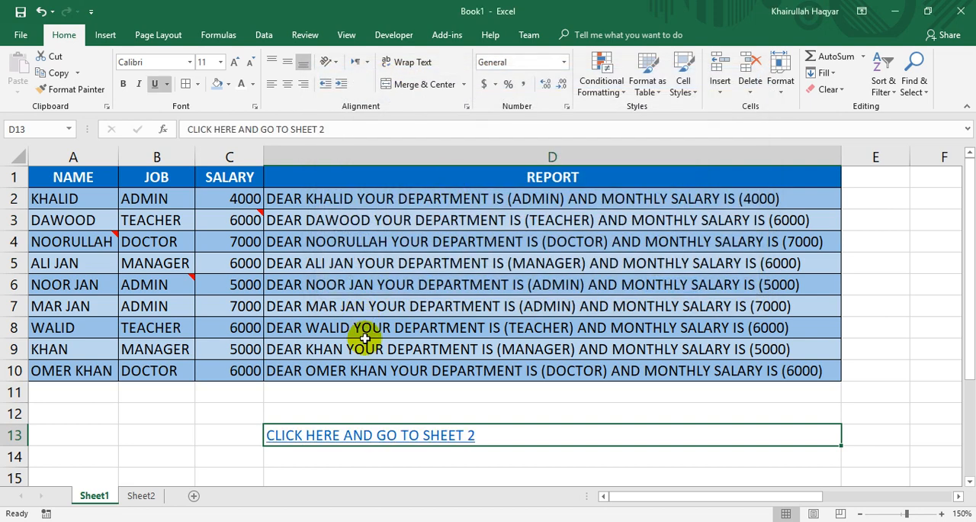
Clear the hyperlink from cell D13 with Clear Hyperlinks, test the cell, and undo the clearing.
{"action": "left_click", "coordinate": [377, 457]}
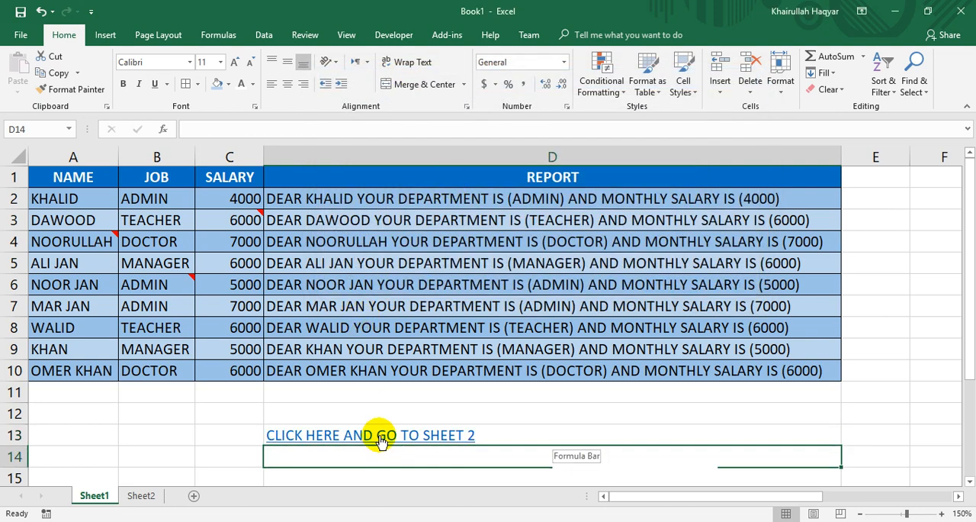
{"action": "left_click", "coordinate": [522, 426]}
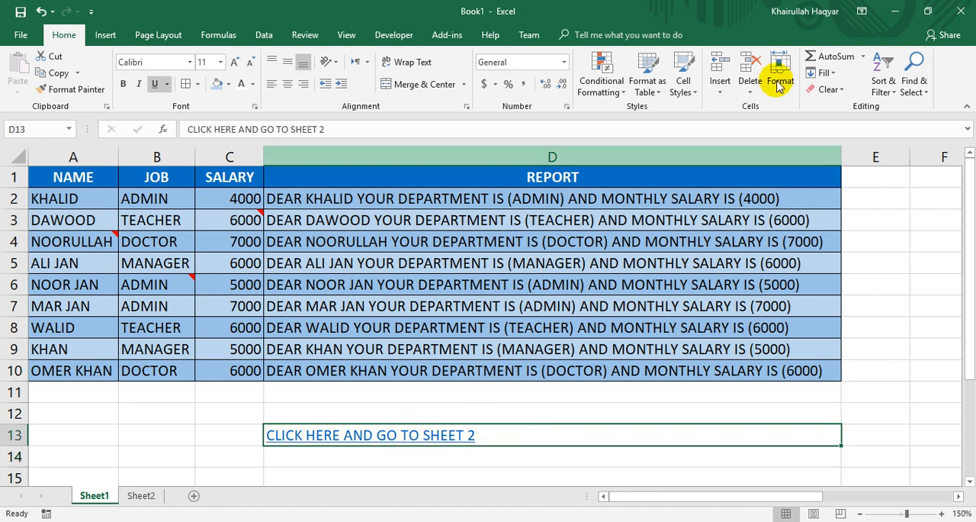
{"action": "left_click", "coordinate": [828, 89]}
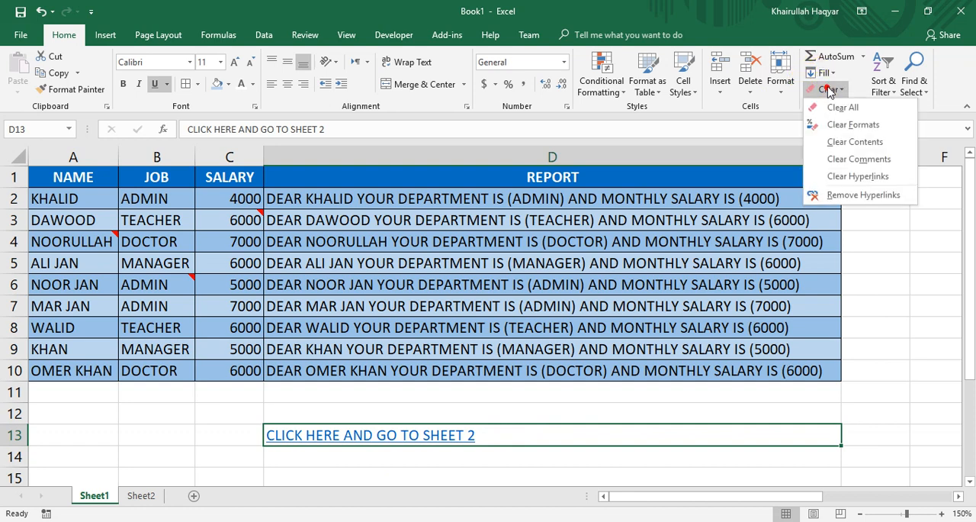
{"action": "left_click", "coordinate": [836, 176]}
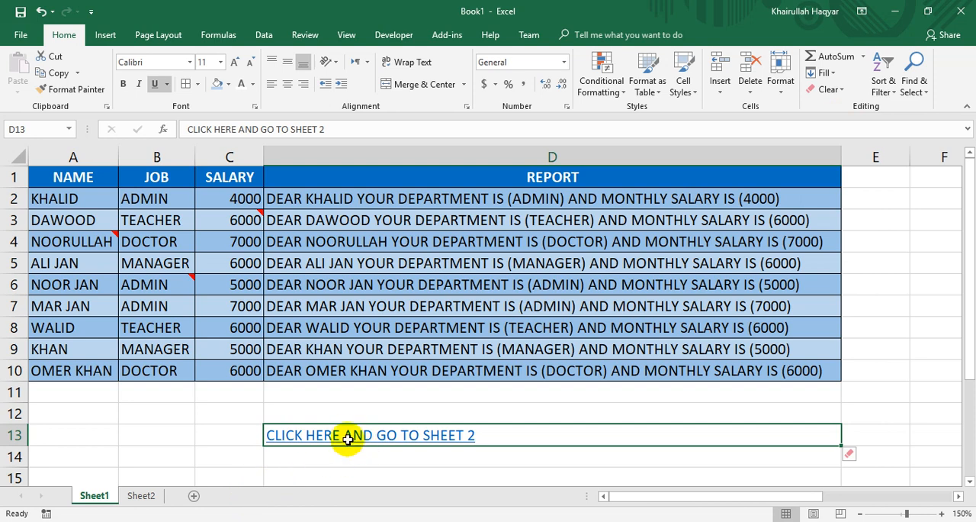
{"action": "left_click", "coordinate": [366, 469]}
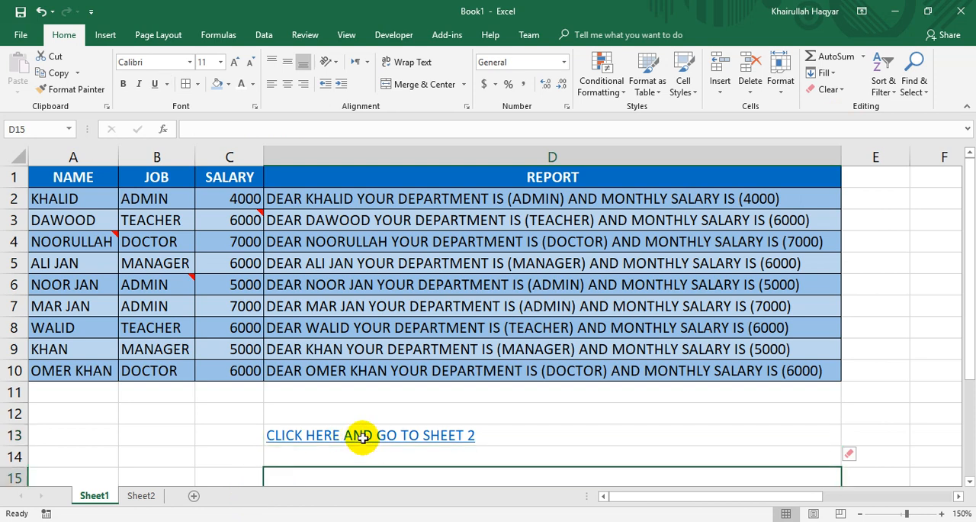
{"action": "left_click", "coordinate": [357, 436]}
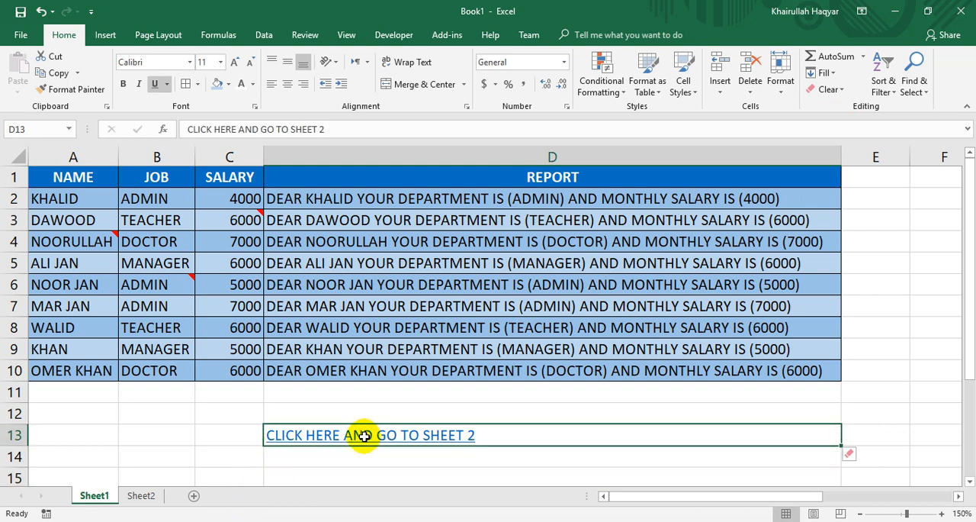
{"action": "left_click", "coordinate": [40, 12]}
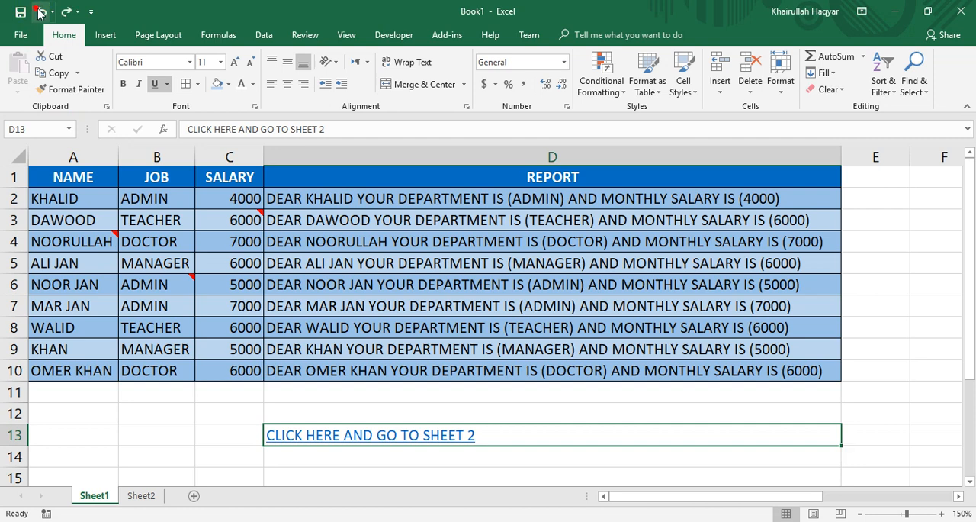
Follow the hyperlink in cell D13 to Sheet2.
{"action": "left_click", "coordinate": [343, 434]}
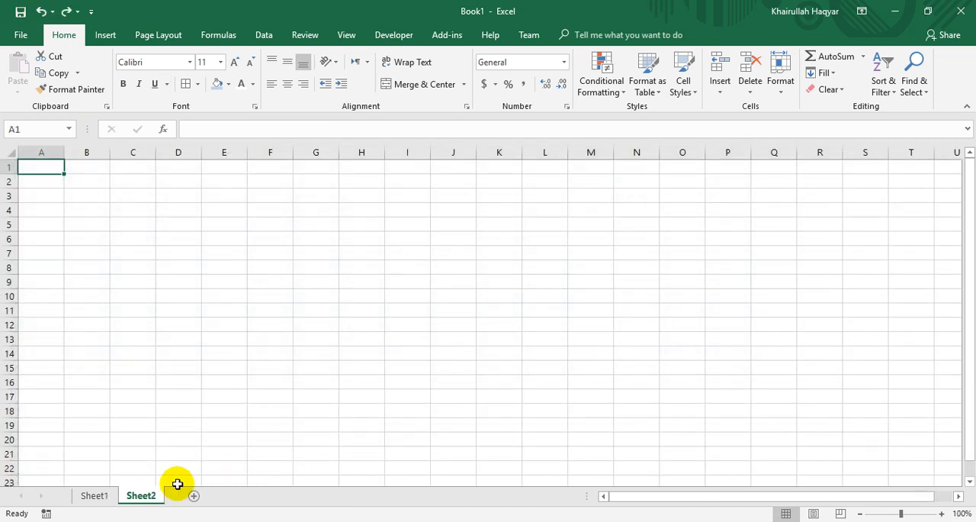
Return to Sheet1, undo the hyperlink insertion in cell D13, check Sheet2, and redo the insertion on Sheet1.
{"action": "left_click", "coordinate": [99, 497]}
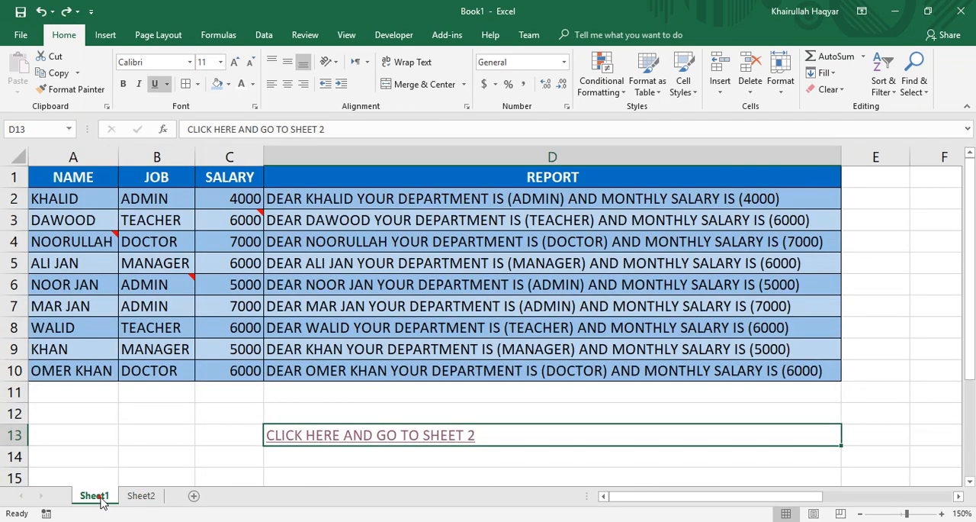
{"action": "left_click", "coordinate": [438, 471]}
{"action": "key", "text": "ctrl+z"}
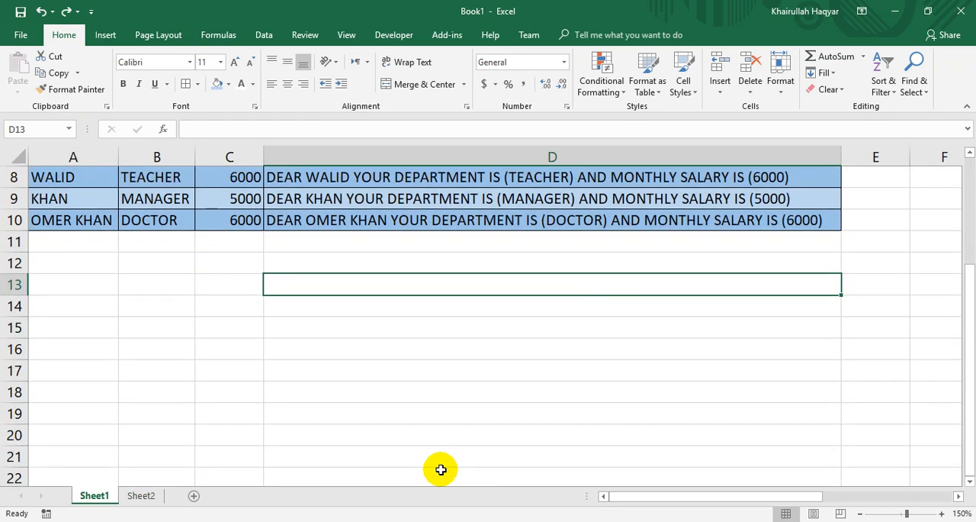
{"action": "left_click", "coordinate": [141, 496]}
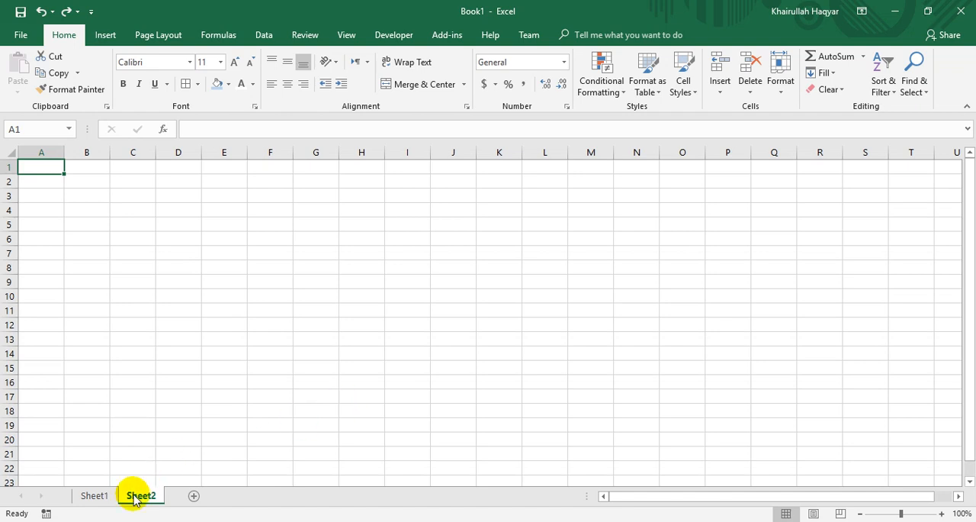
{"action": "left_click", "coordinate": [95, 497]}
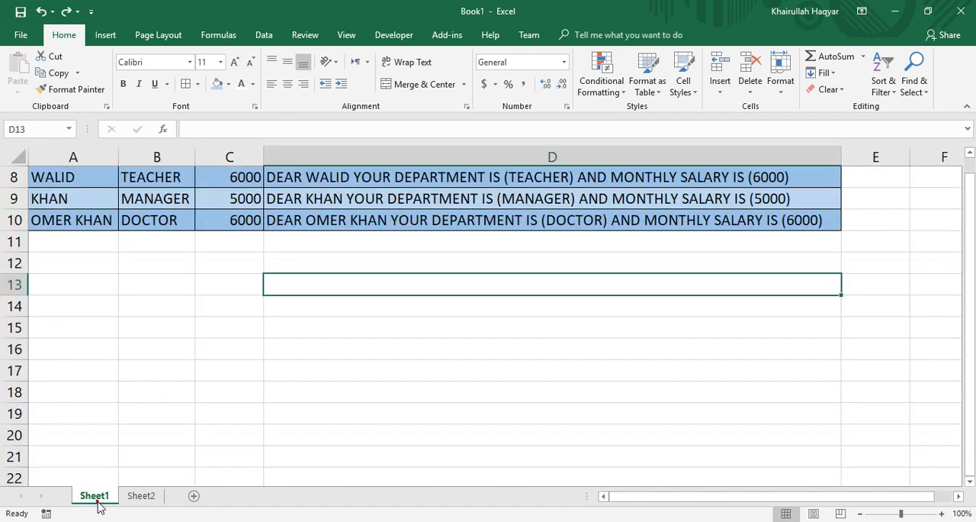
{"action": "left_click", "coordinate": [67, 12]}
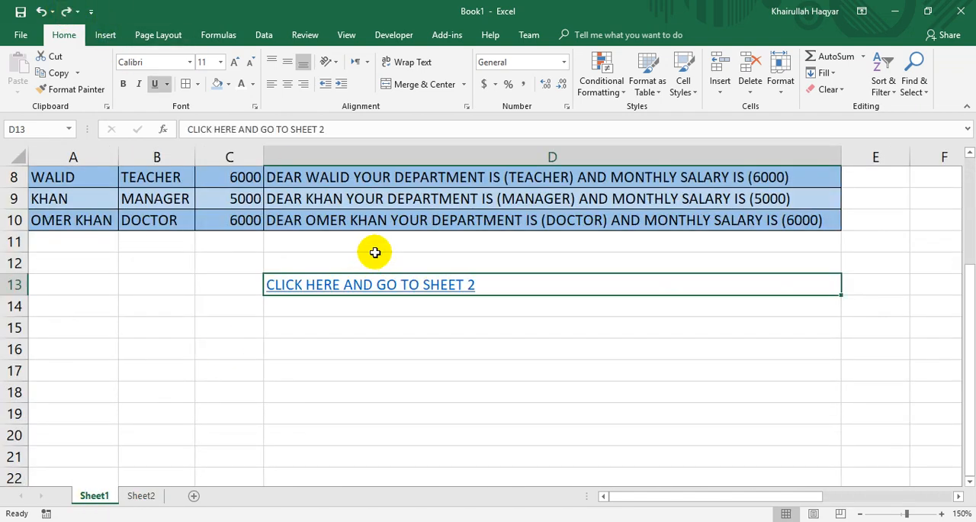
Strip the hyperlink and its formatting from cell D13 with Remove Hyperlinks, and delete the remaining text from the cell.
{"action": "left_click_drag", "start_coordinate": [970, 347], "coordinate": [974, 303]}
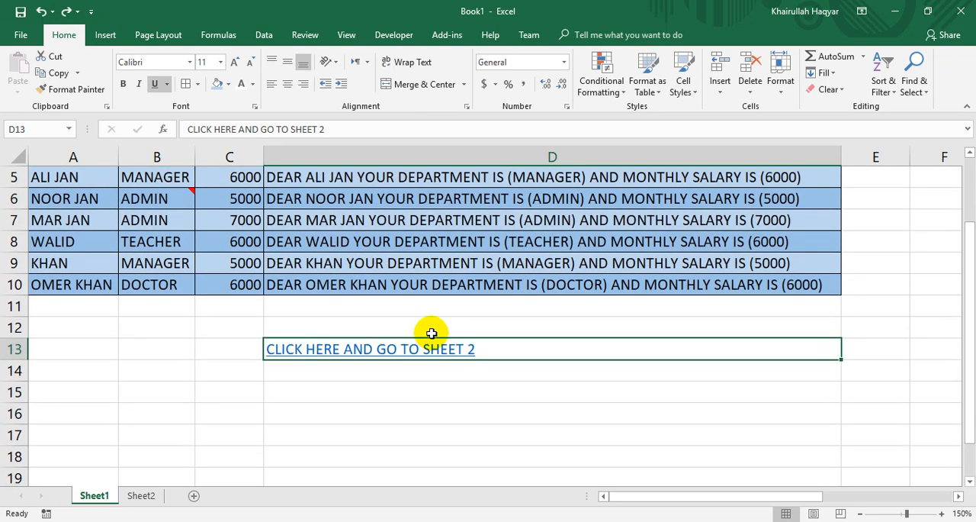
{"action": "left_click", "coordinate": [830, 92]}
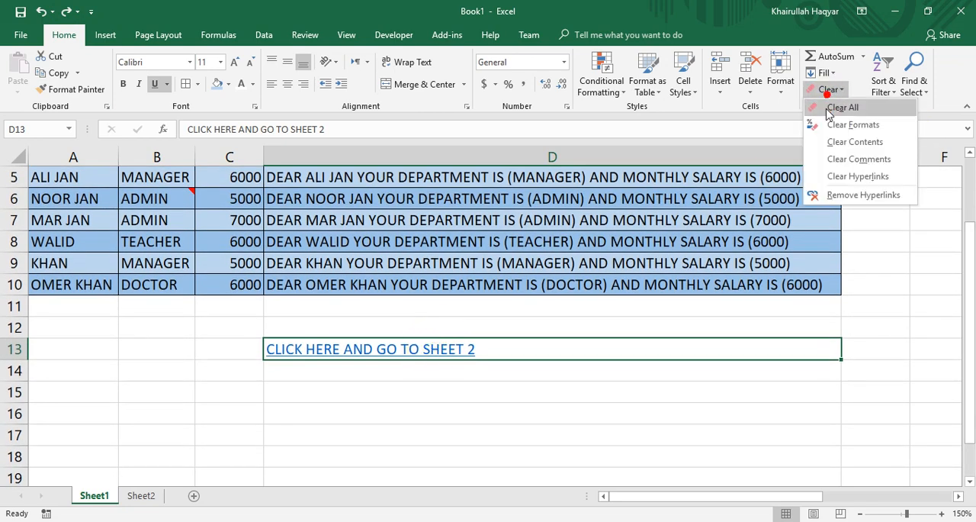
{"action": "left_click", "coordinate": [844, 196]}
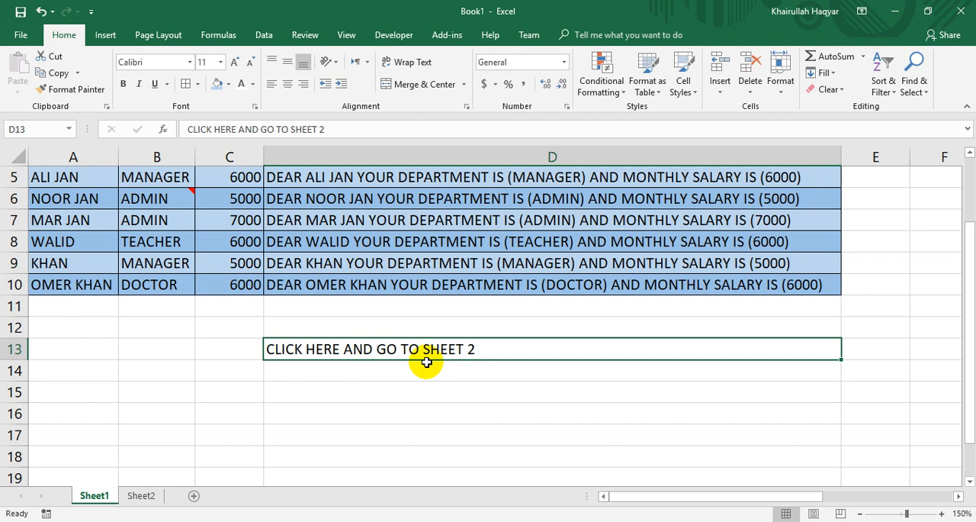
{"action": "key", "text": "Delete"}
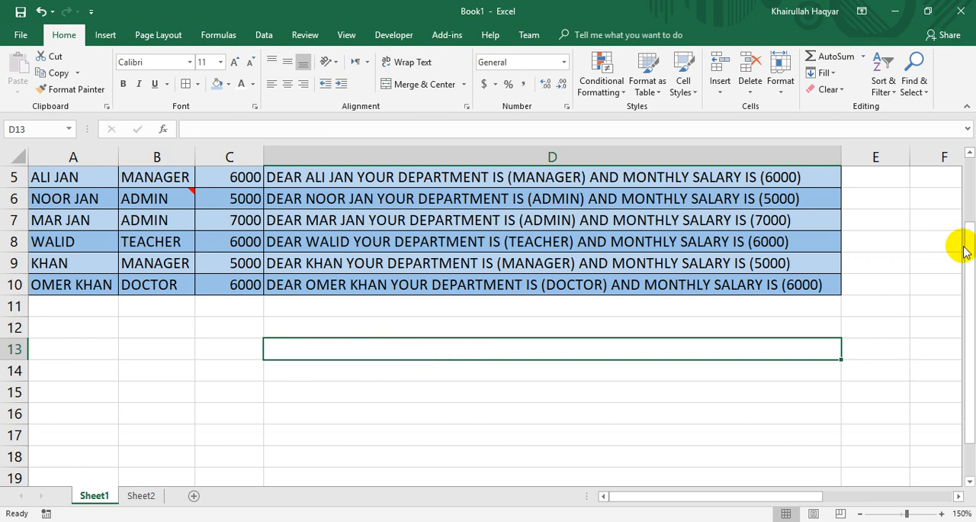
Examine the Sort & Filter options, looking at the sorting commands and the filter commands as two groups.
{"action": "left_click_drag", "start_coordinate": [965, 305], "coordinate": [971, 162]}
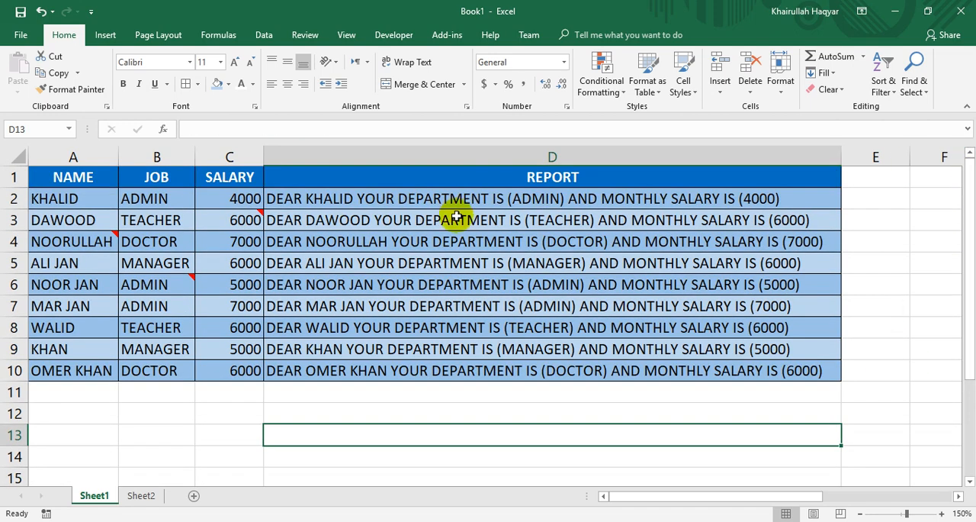
{"action": "left_click", "coordinate": [882, 82]}
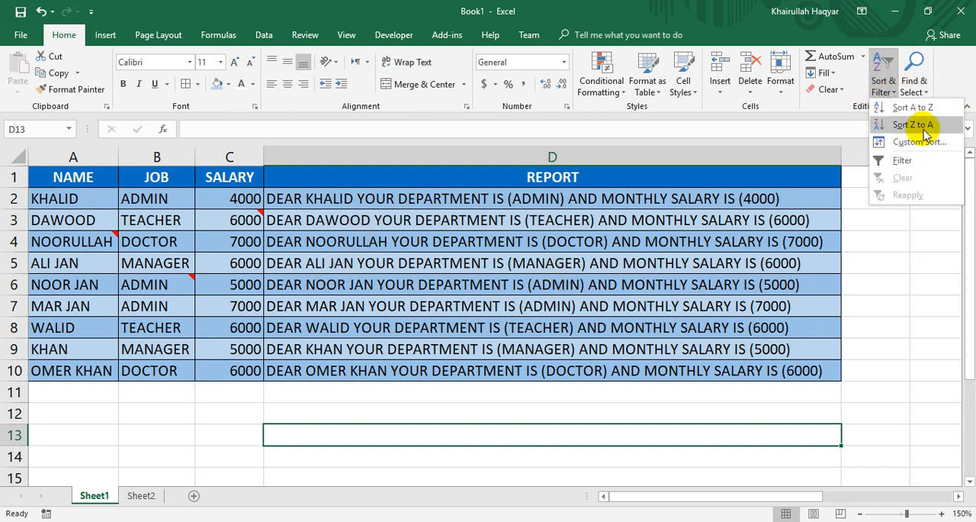
{"action": "left_click", "coordinate": [884, 86]}
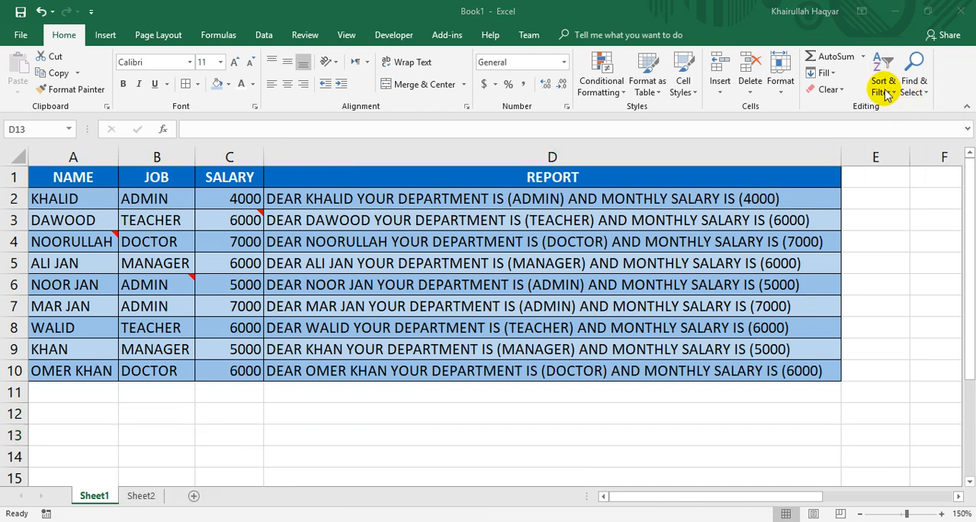
{"action": "left_click", "coordinate": [885, 90]}
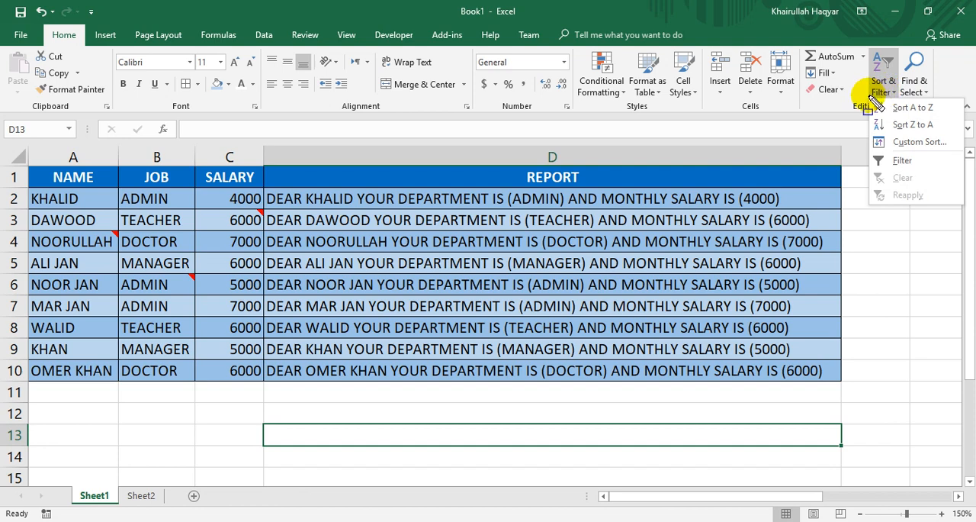
{"action": "mouse_move", "coordinate": [870, 99]}
{"action": "left_mouse_down"}
{"action": "mouse_move", "coordinate": [909, 135]}
{"action": "mouse_move", "coordinate": [966, 151]}
{"action": "left_mouse_up"}
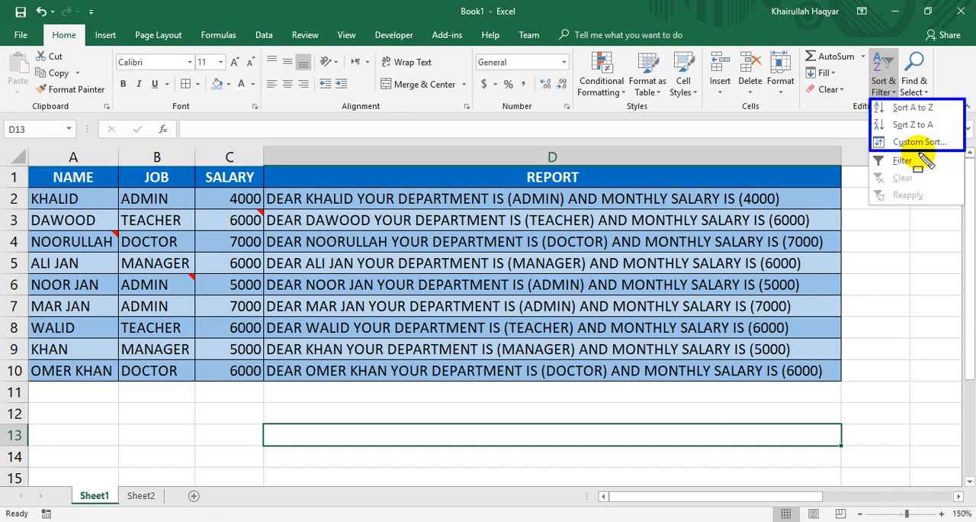
{"action": "mouse_move", "coordinate": [870, 152]}
{"action": "left_mouse_down"}
{"action": "mouse_move", "coordinate": [938, 203]}
{"action": "mouse_move", "coordinate": [965, 205]}
{"action": "left_mouse_up"}
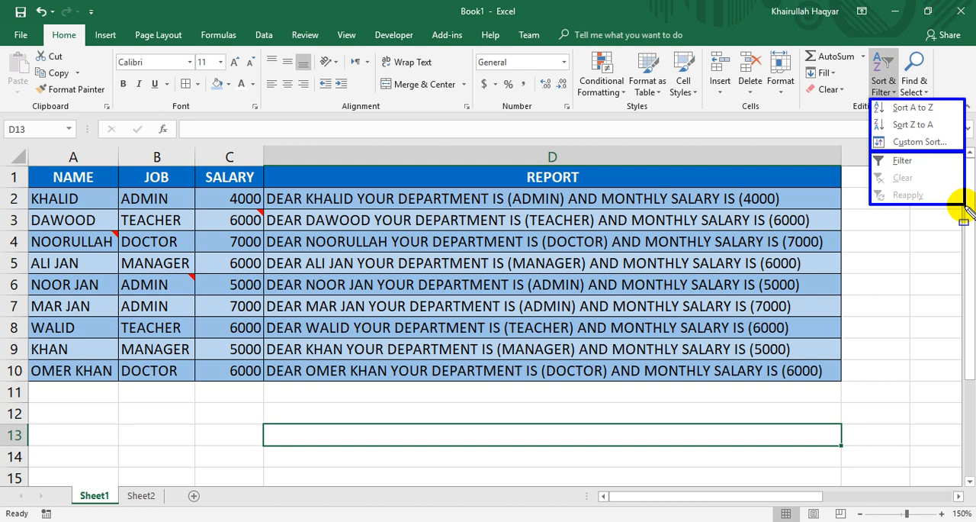
{"action": "key", "text": "Escape"}
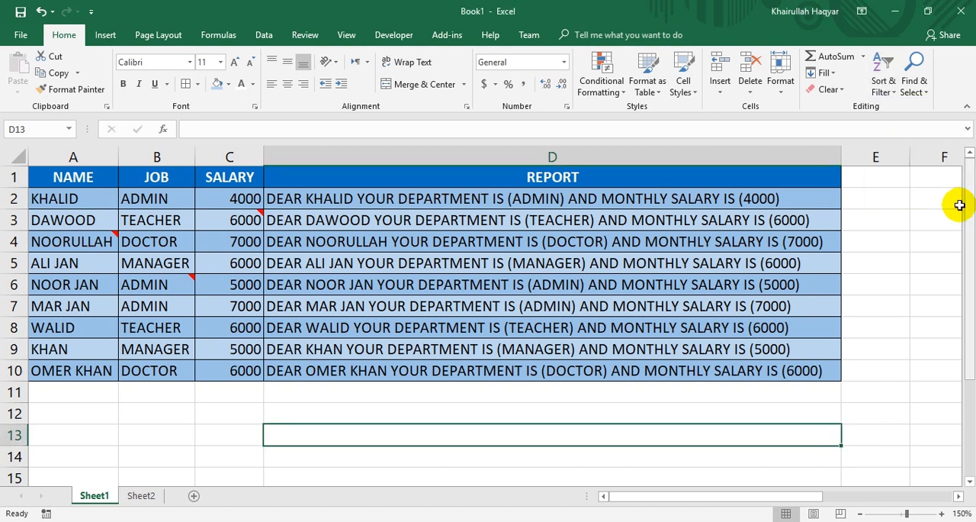
Clear all comments from the whole employee table with Clear Comments.
{"action": "left_click", "coordinate": [294, 290]}
{"action": "key", "text": "ctrl+a"}
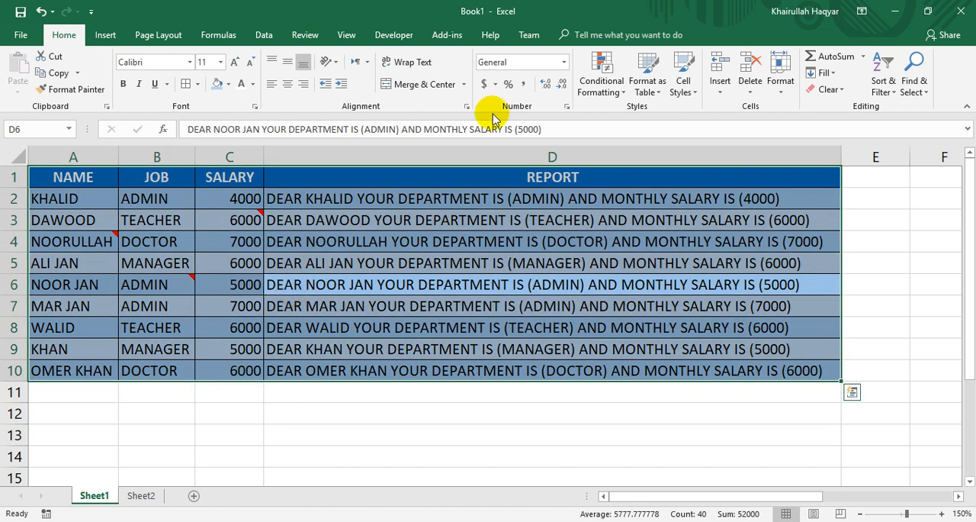
{"action": "left_click", "coordinate": [826, 90]}
{"action": "left_click", "coordinate": [833, 158]}
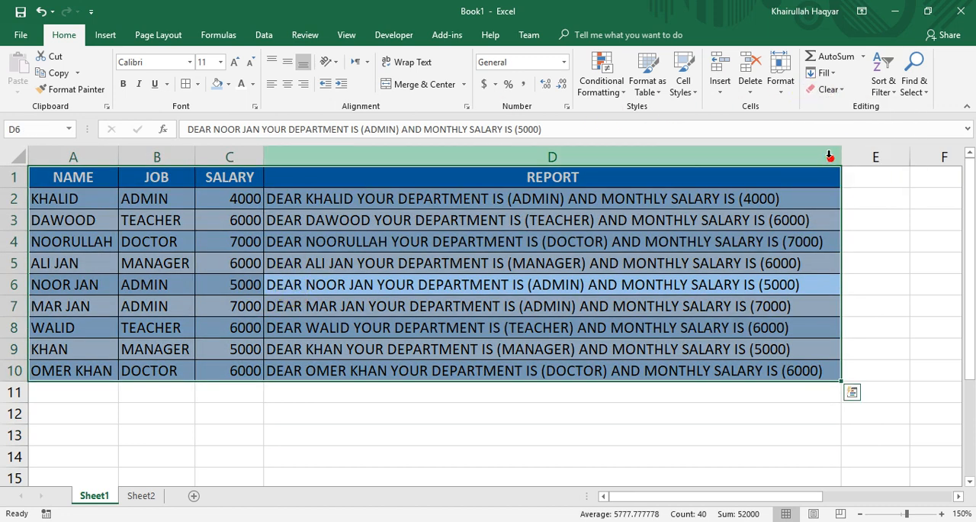
{"action": "left_click", "coordinate": [190, 305]}
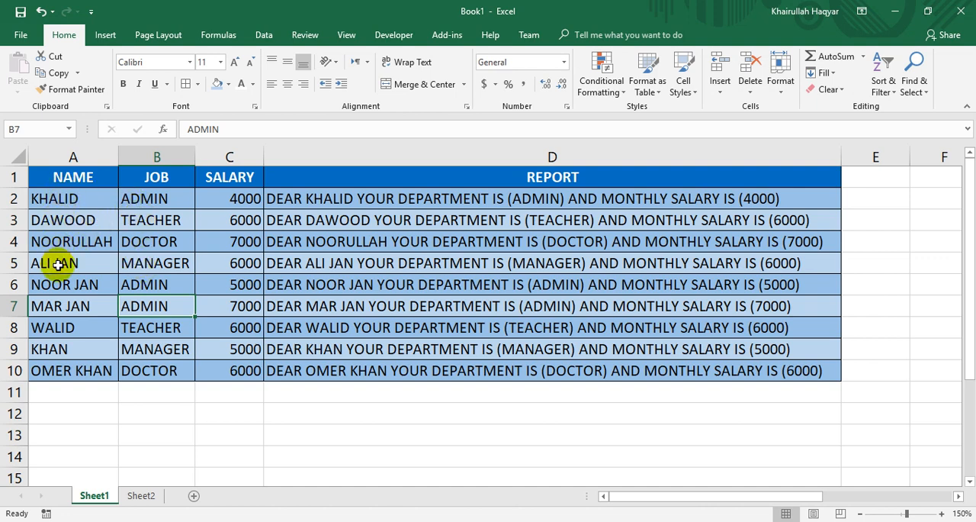
Sort the employee table by the JOB column from A to Z and check the grouped jobs.
{"action": "left_click", "coordinate": [151, 243]}
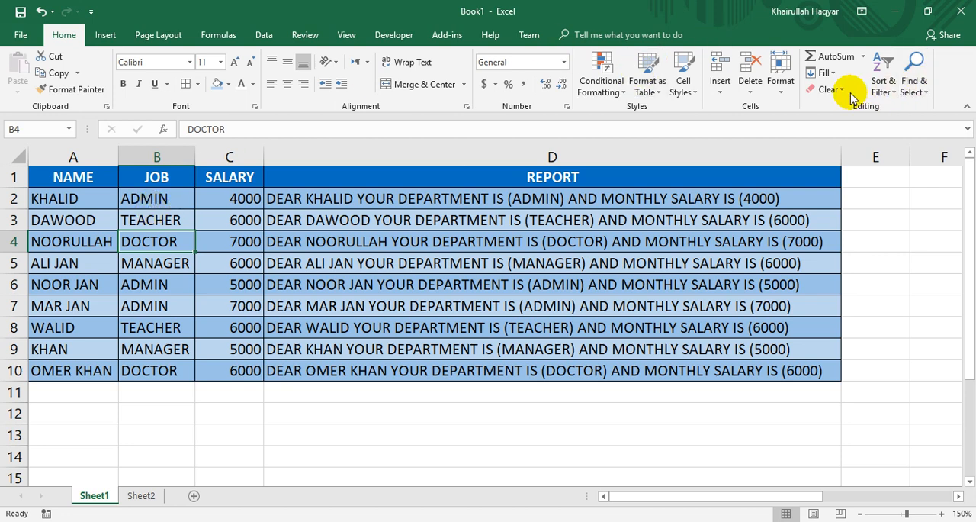
{"action": "left_click", "coordinate": [889, 87]}
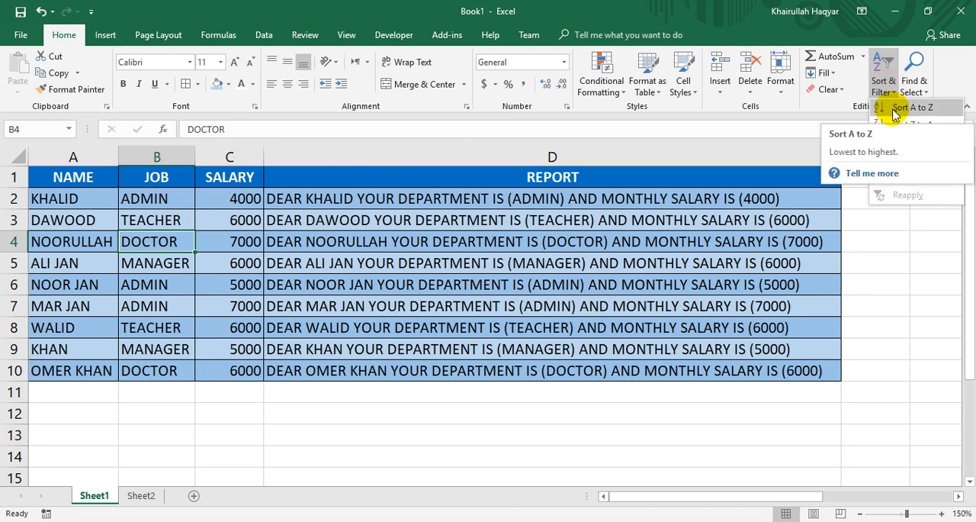
{"action": "left_click", "coordinate": [908, 108]}
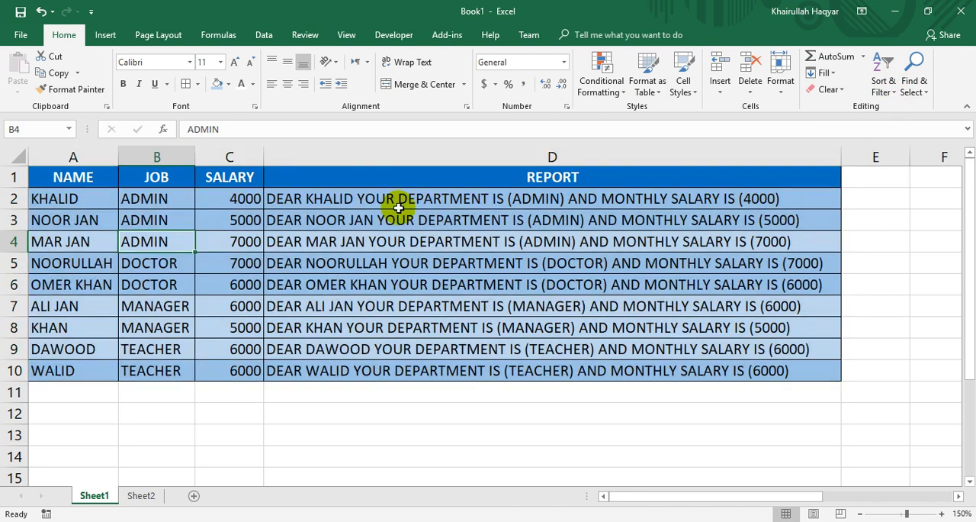
{"action": "left_click_drag", "start_coordinate": [166, 199], "coordinate": [147, 375]}
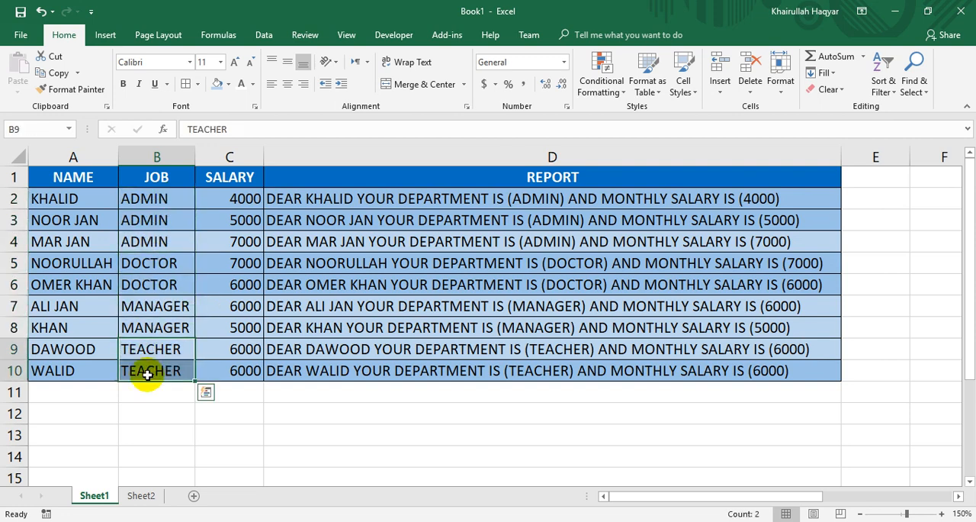
Sort the employee table by the JOB column from Z to A.
{"action": "left_click", "coordinate": [168, 281]}
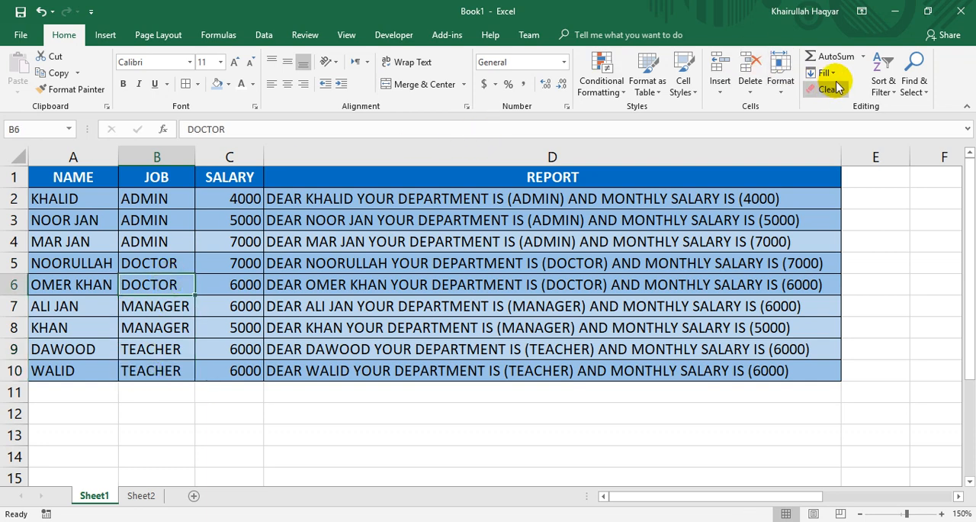
{"action": "left_click", "coordinate": [883, 81]}
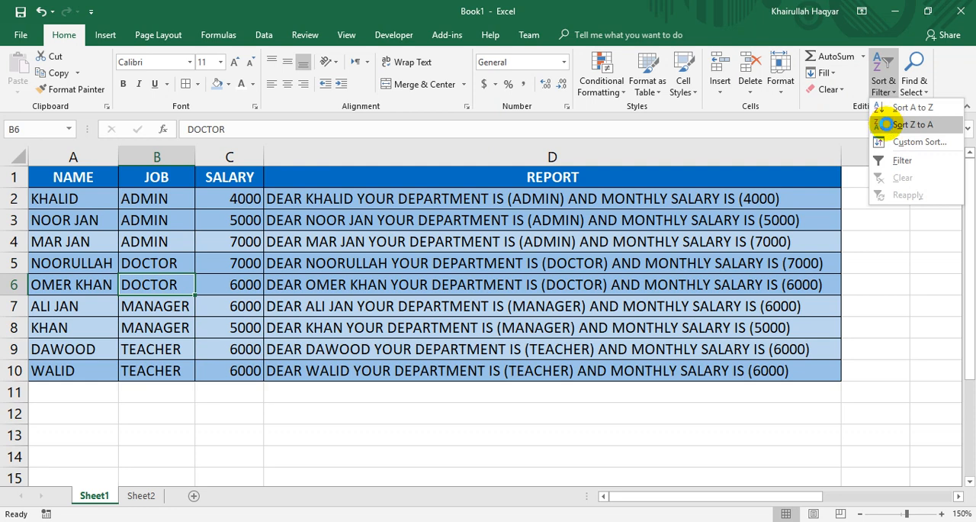
{"action": "left_click", "coordinate": [885, 125]}
{"action": "double_click", "coordinate": [142, 288]}
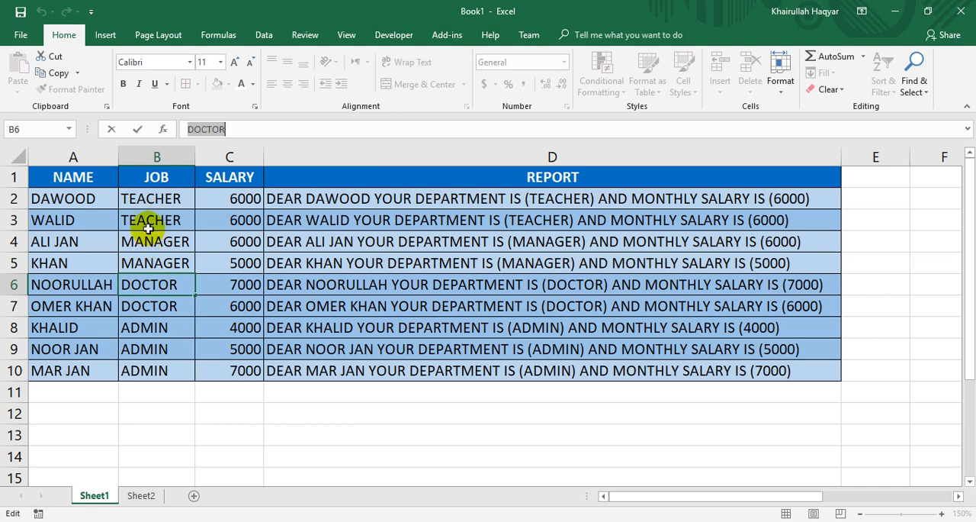
Sort the employee table by the NAME column from A to Z.
{"action": "left_click", "coordinate": [97, 220]}
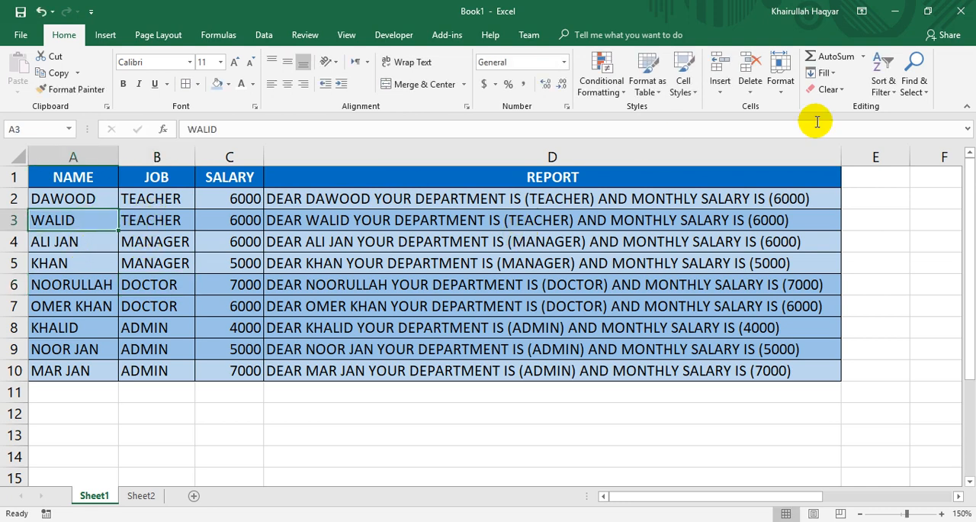
{"action": "left_click", "coordinate": [884, 90]}
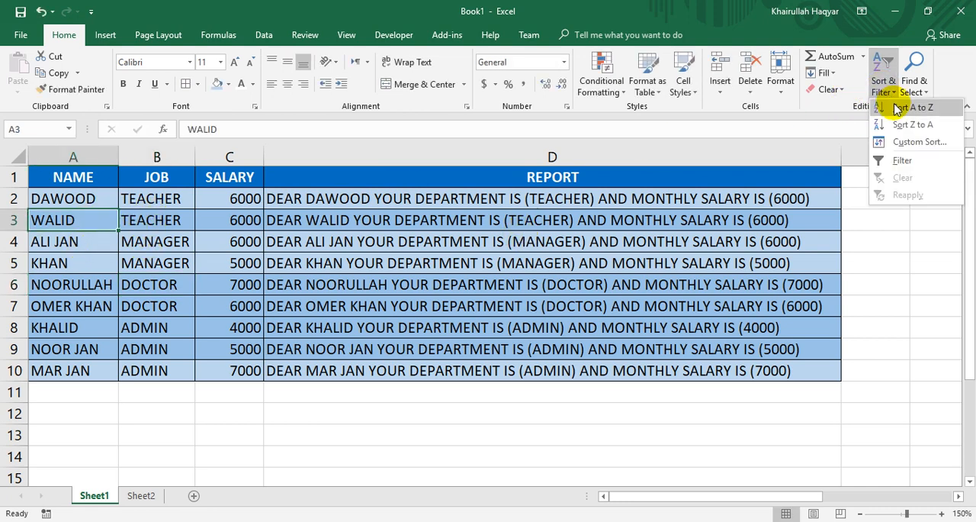
{"action": "left_click", "coordinate": [908, 108]}
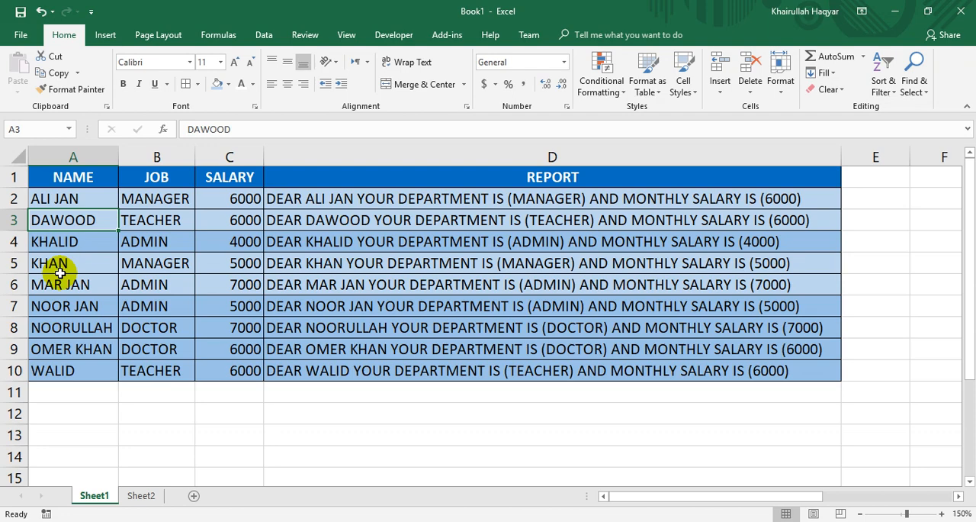
{"action": "left_click", "coordinate": [884, 88]}
{"action": "left_click", "coordinate": [900, 142]}
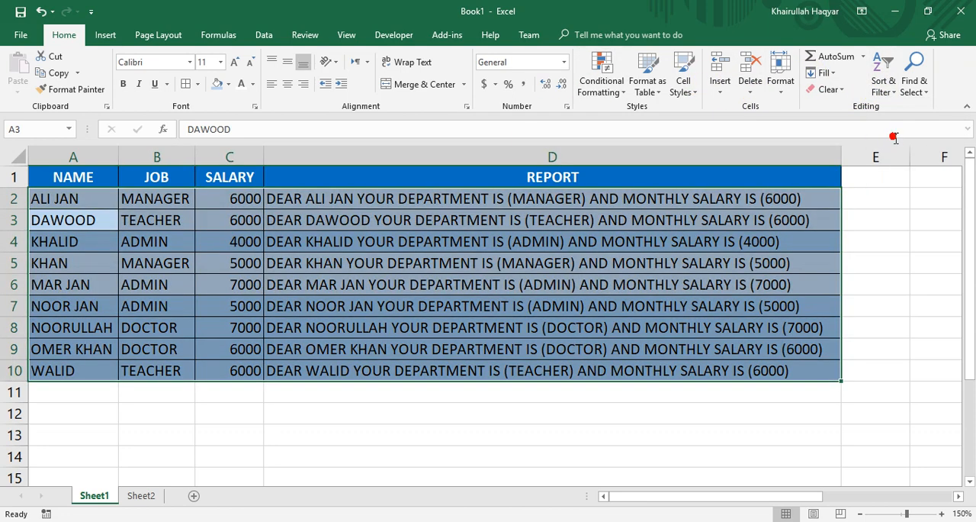
{"action": "left_click_drag", "start_coordinate": [448, 122], "coordinate": [385, 156]}
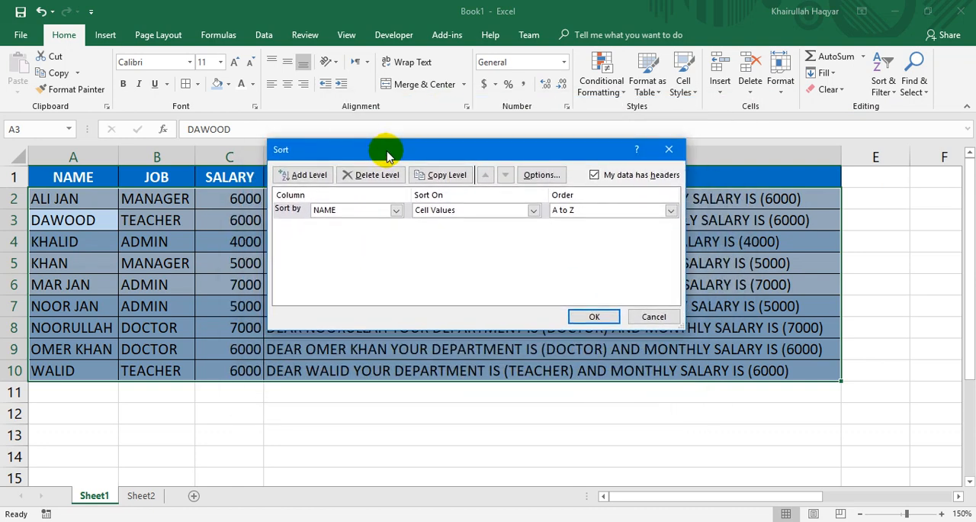
{"action": "left_click_drag", "start_coordinate": [423, 157], "coordinate": [341, 187]}
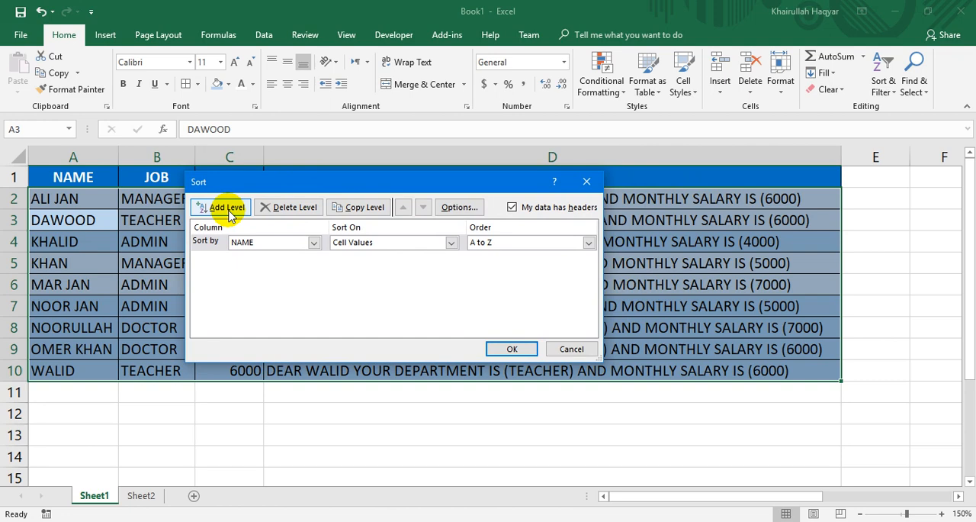
{"action": "left_click", "coordinate": [562, 350]}
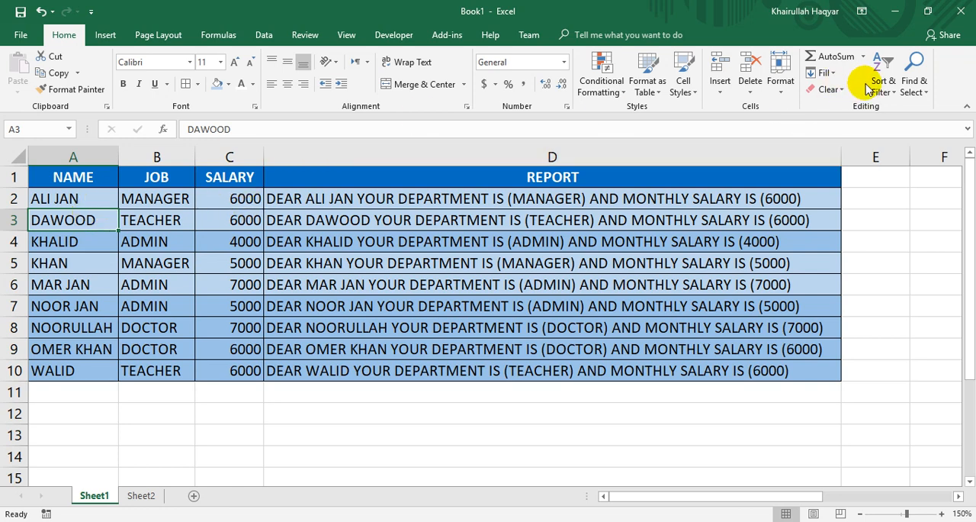
Start a custom sort of the employee table and set NAME as the sort column.
{"action": "left_click", "coordinate": [897, 83]}
{"action": "left_click", "coordinate": [896, 140]}
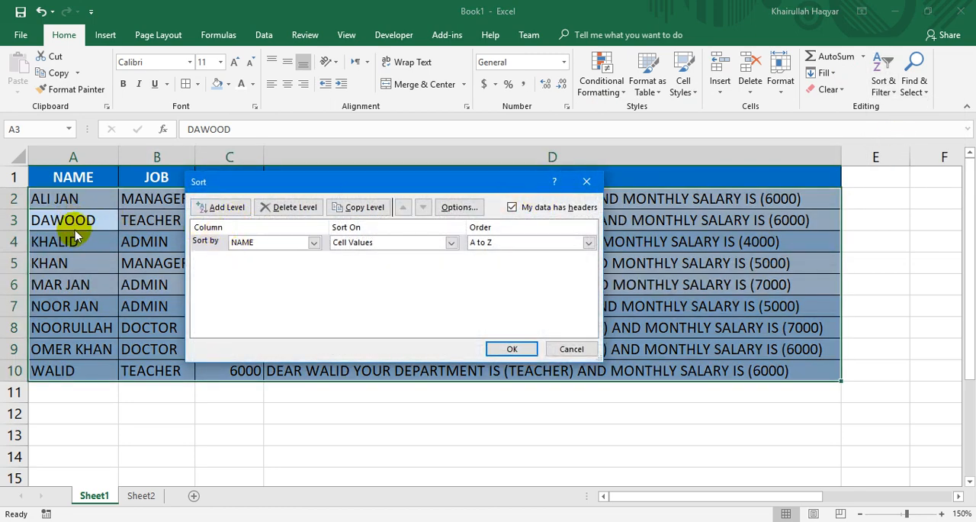
{"action": "left_click", "coordinate": [314, 242]}
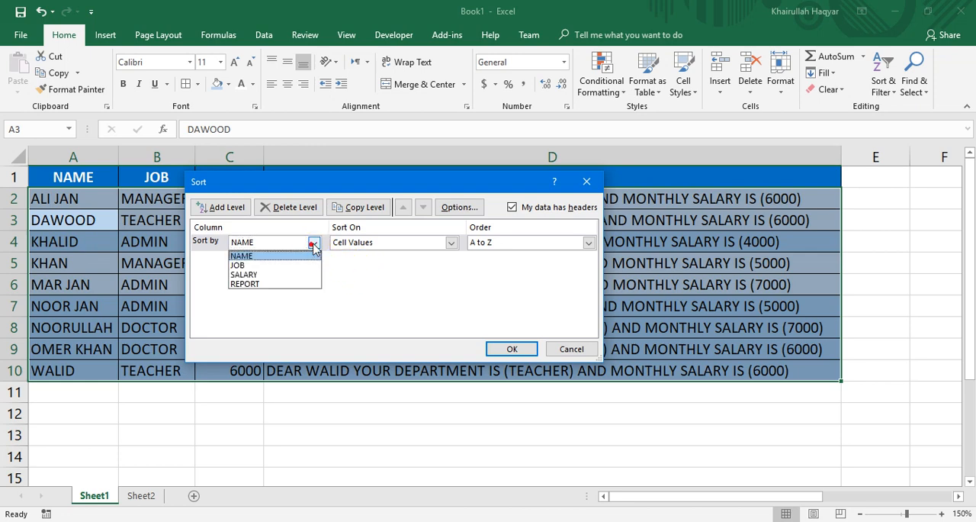
{"action": "left_click", "coordinate": [283, 265]}
{"action": "left_click", "coordinate": [313, 242]}
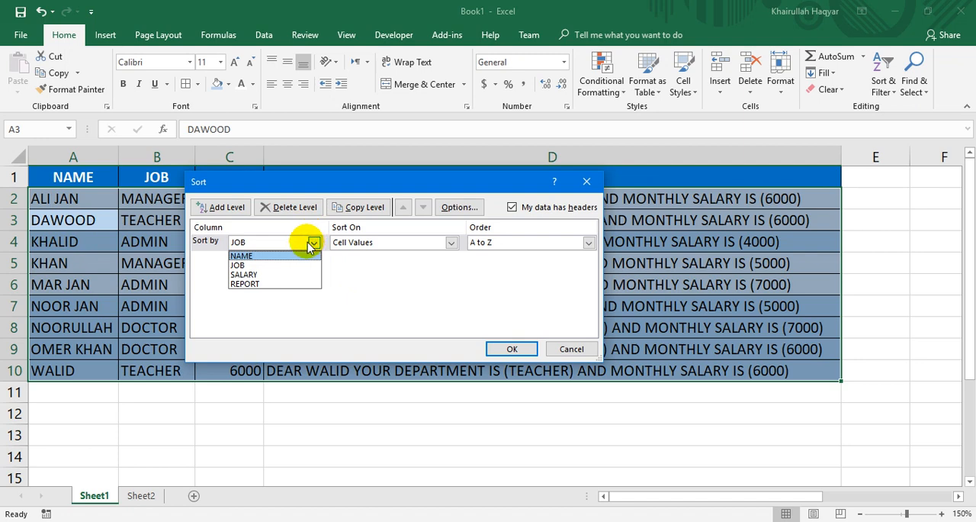
{"action": "left_click", "coordinate": [277, 256]}
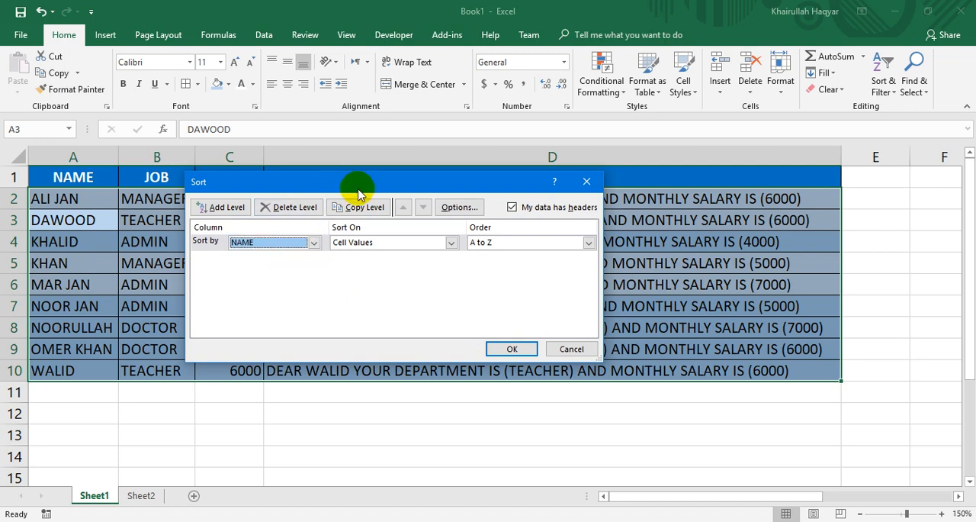
Sort the table on the NAME column's Cell Values in Z to A order and apply the custom sort.
{"action": "left_click_drag", "start_coordinate": [358, 192], "coordinate": [387, 290]}
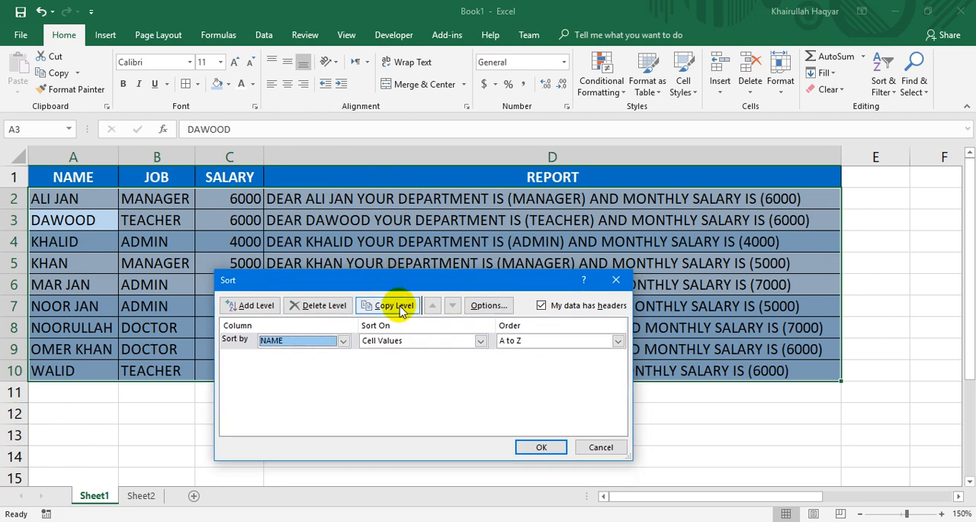
{"action": "left_click", "coordinate": [396, 341]}
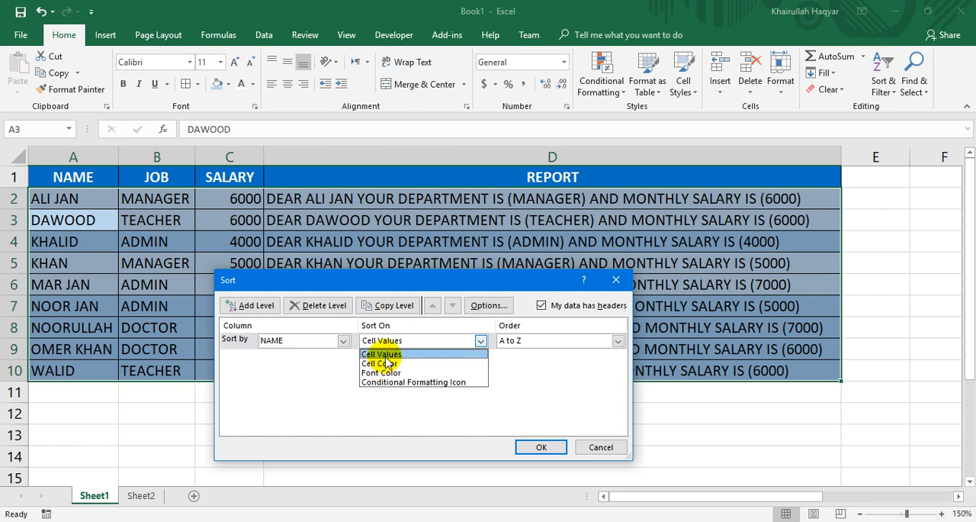
{"action": "left_click", "coordinate": [389, 354]}
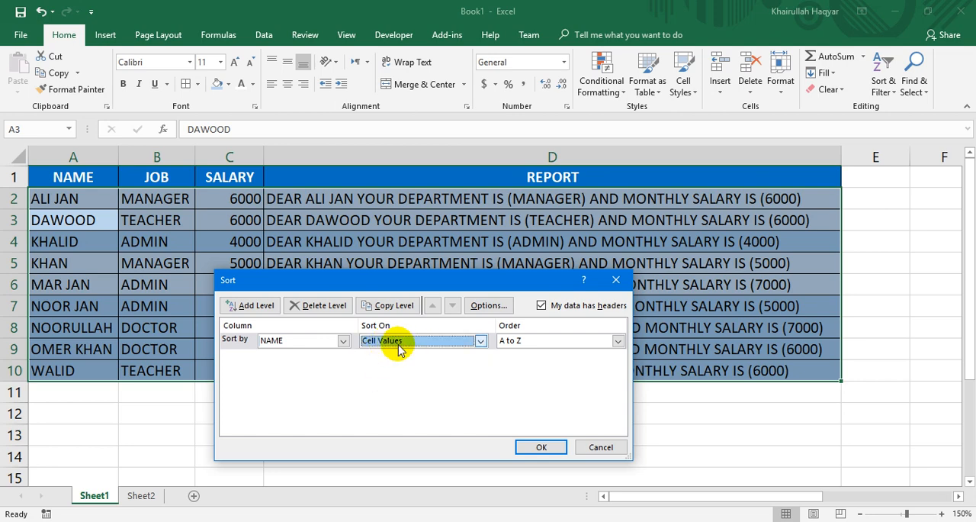
{"action": "left_click", "coordinate": [513, 341]}
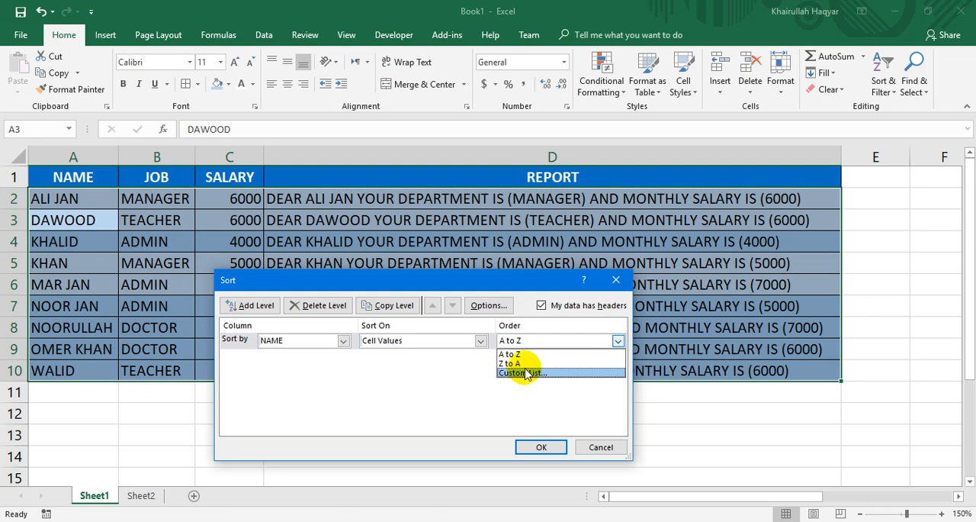
{"action": "left_click", "coordinate": [529, 355]}
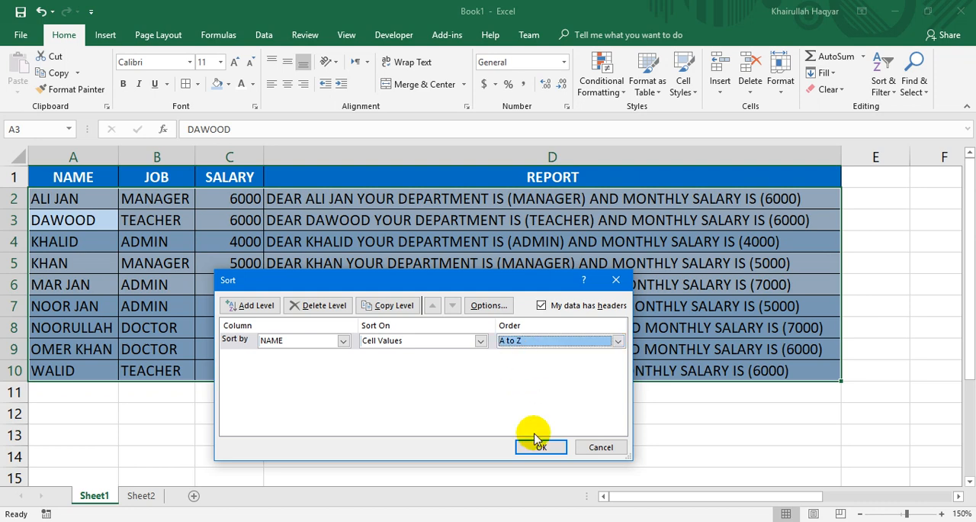
{"action": "left_click", "coordinate": [536, 348]}
{"action": "left_click", "coordinate": [527, 364]}
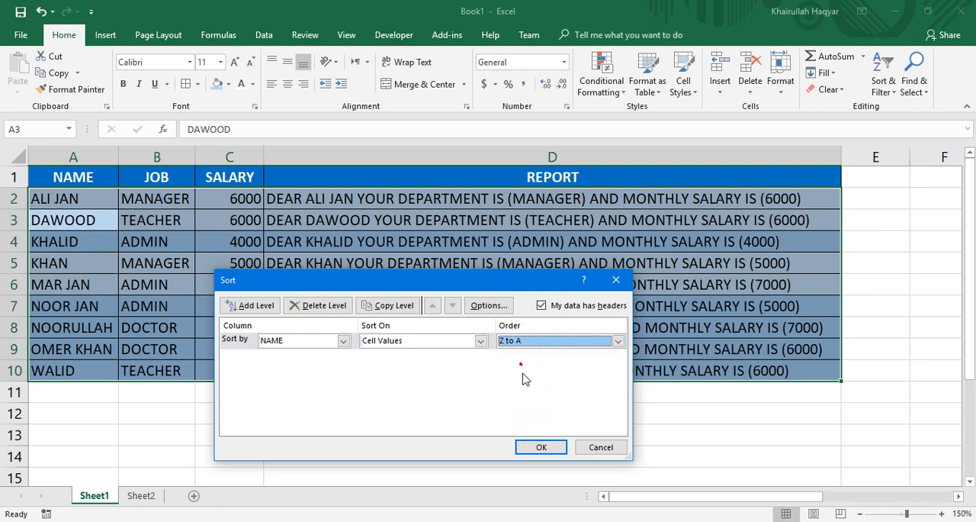
{"action": "left_click", "coordinate": [539, 445]}
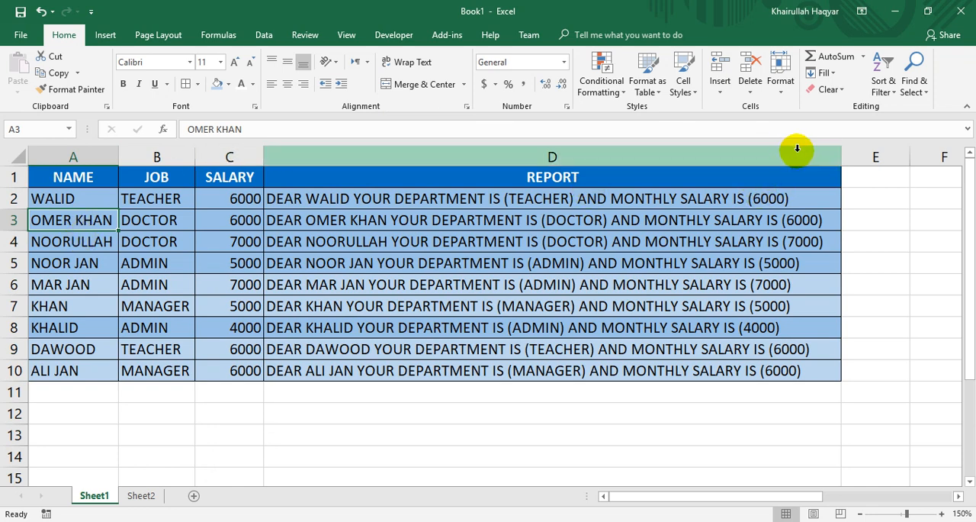
Custom sort the NAME column by a newly added custom list of five employee names.
{"action": "left_click", "coordinate": [884, 75]}
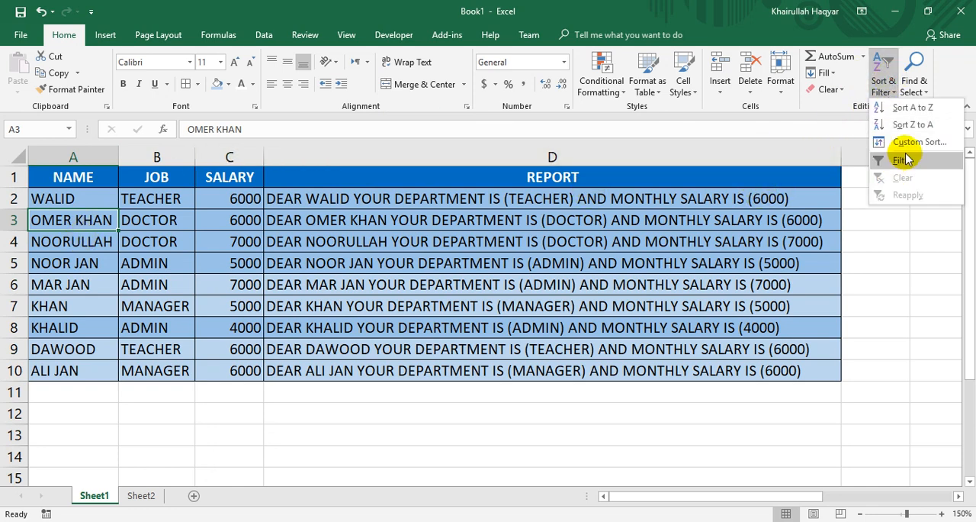
{"action": "left_click", "coordinate": [912, 142]}
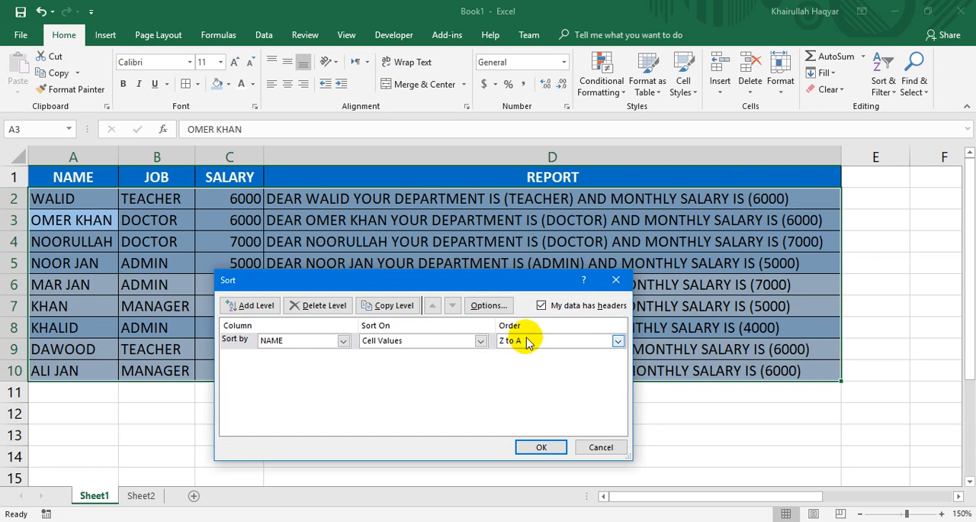
{"action": "left_click", "coordinate": [526, 341]}
{"action": "left_click", "coordinate": [531, 373]}
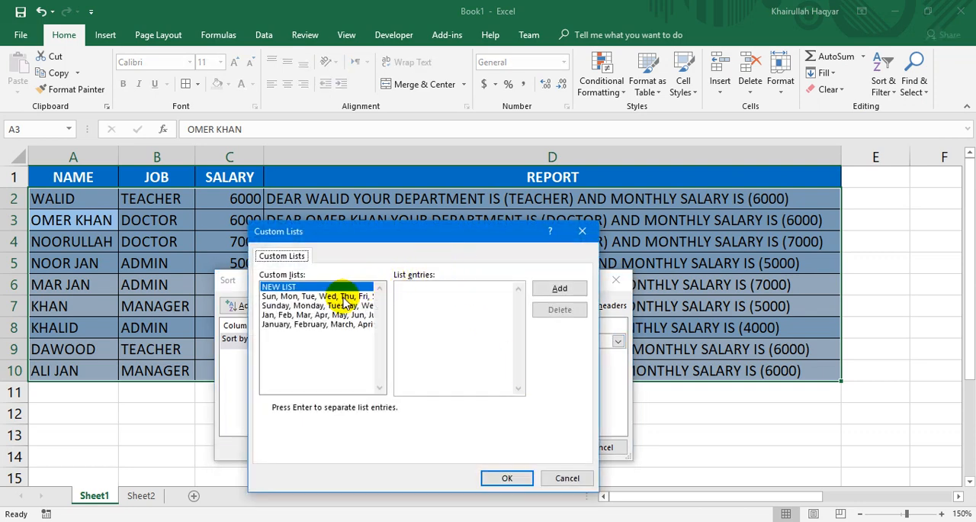
{"action": "left_click", "coordinate": [414, 303]}
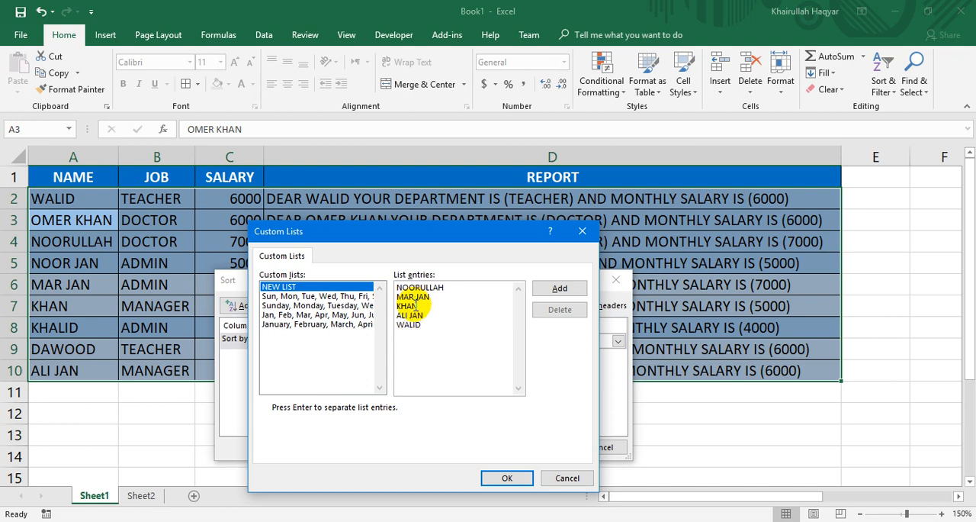
{"action": "left_click", "coordinate": [560, 288]}
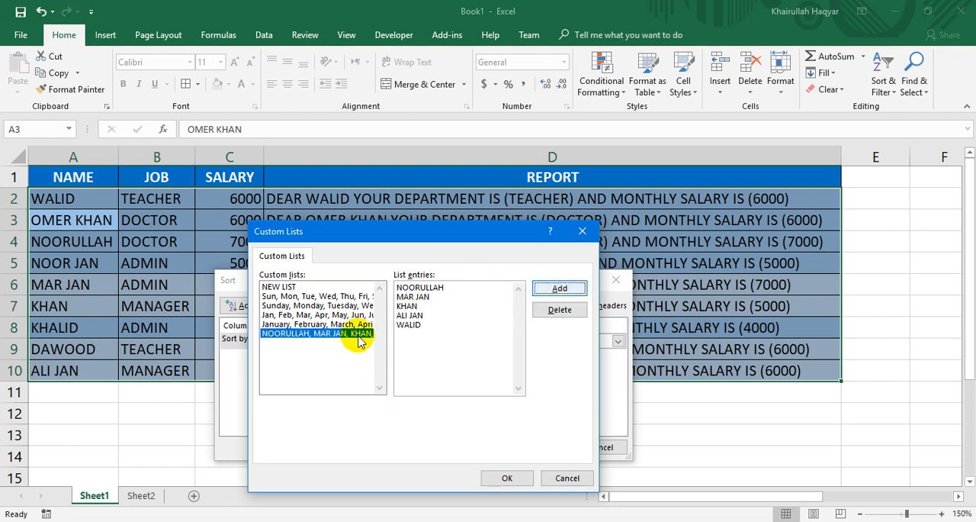
{"action": "left_click", "coordinate": [507, 477]}
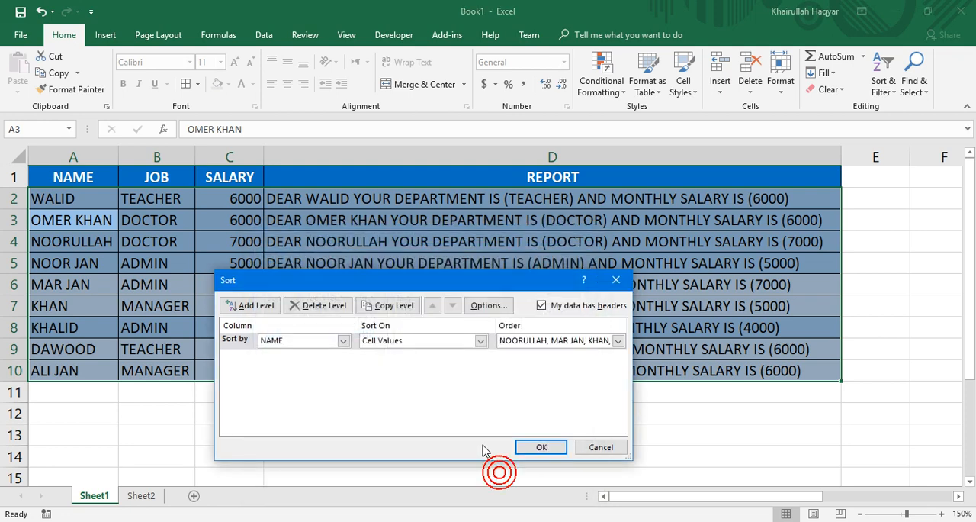
{"action": "left_click", "coordinate": [541, 447]}
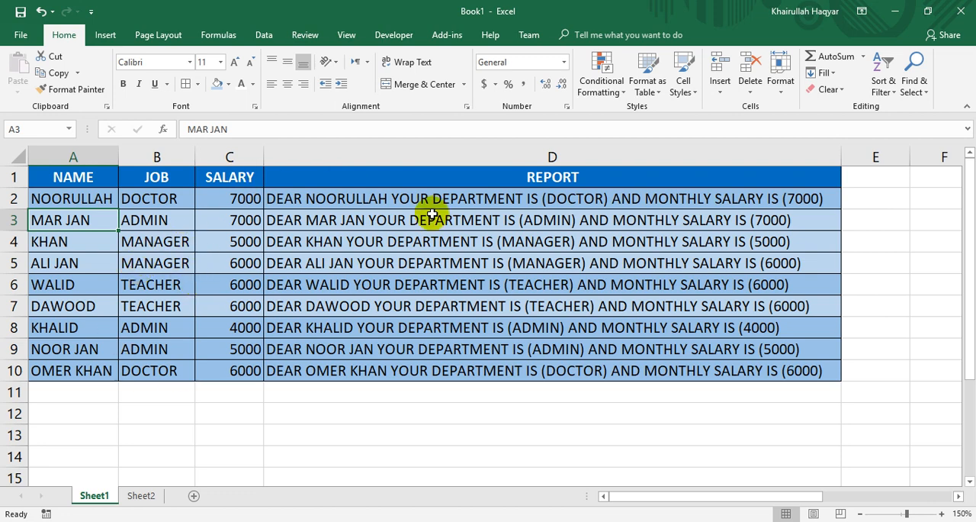
Clear the formats from cell A3 and from the whole employee table.
{"action": "left_click", "coordinate": [828, 88]}
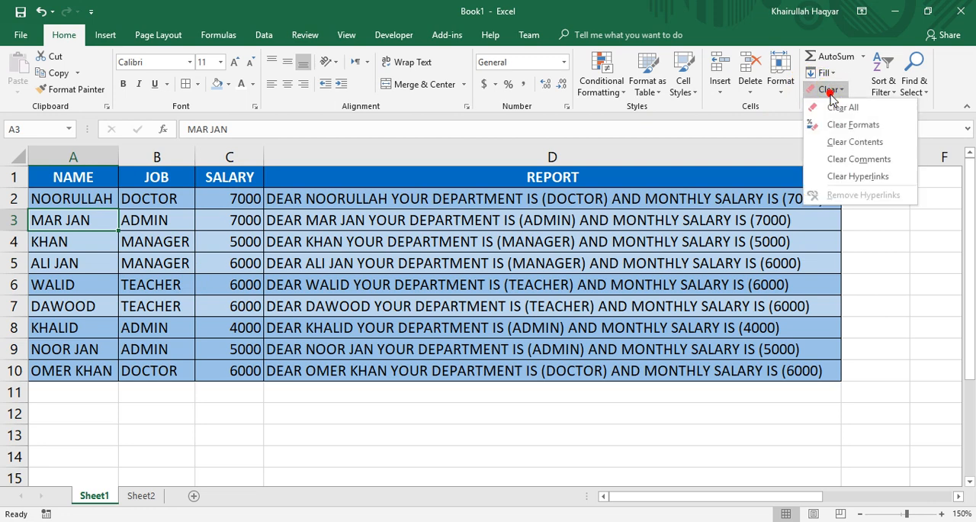
{"action": "left_click", "coordinate": [846, 126]}
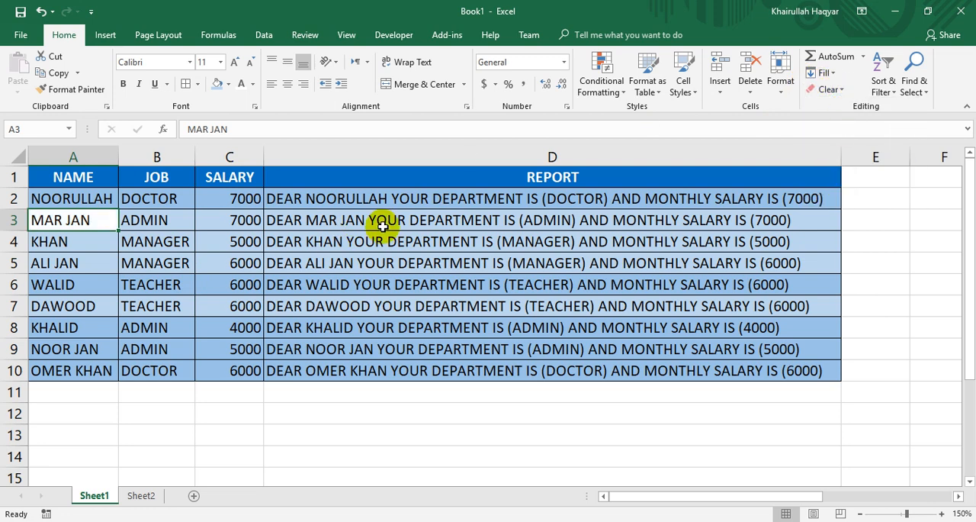
{"action": "key", "text": "ctrl+a"}
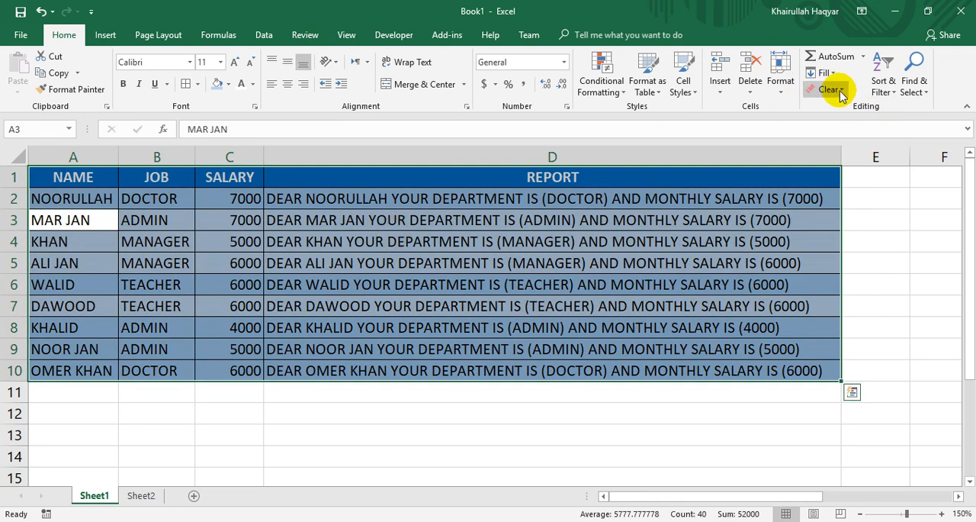
{"action": "left_click", "coordinate": [833, 89]}
{"action": "left_click", "coordinate": [853, 124]}
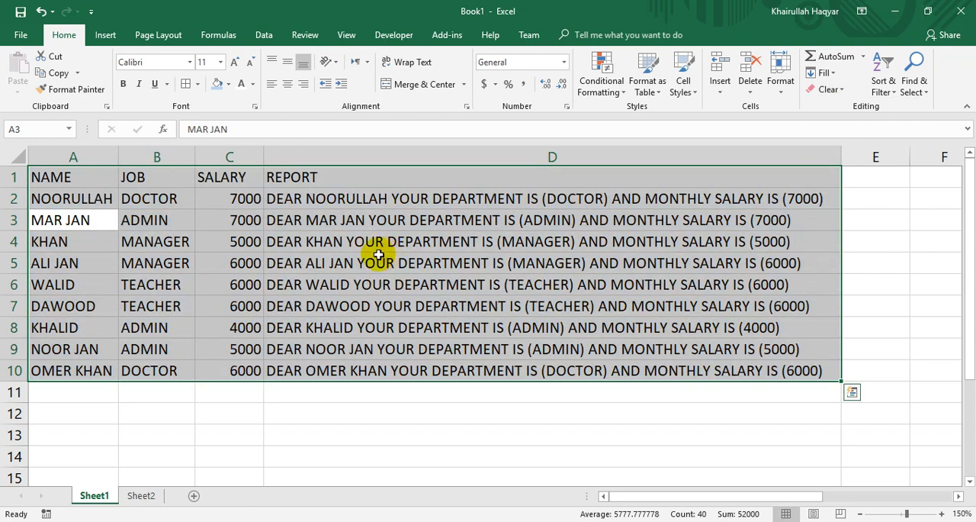
Delete the REPORT column D from the sheet.
{"action": "left_click", "coordinate": [361, 246]}
{"action": "left_click", "coordinate": [372, 155]}
{"action": "right_click", "coordinate": [373, 155]}
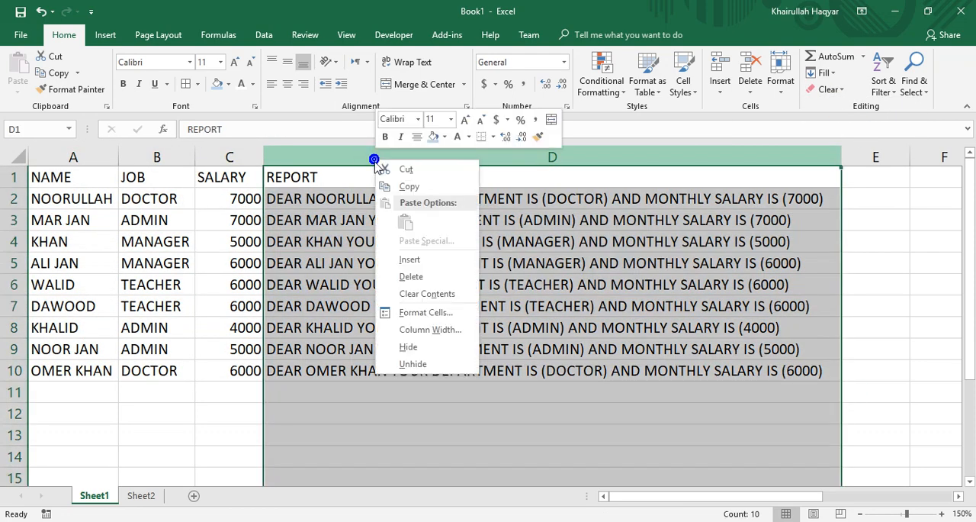
{"action": "left_click", "coordinate": [410, 276]}
Fill JOB cells B5 and B2 with light blue.
{"action": "left_click", "coordinate": [173, 260]}
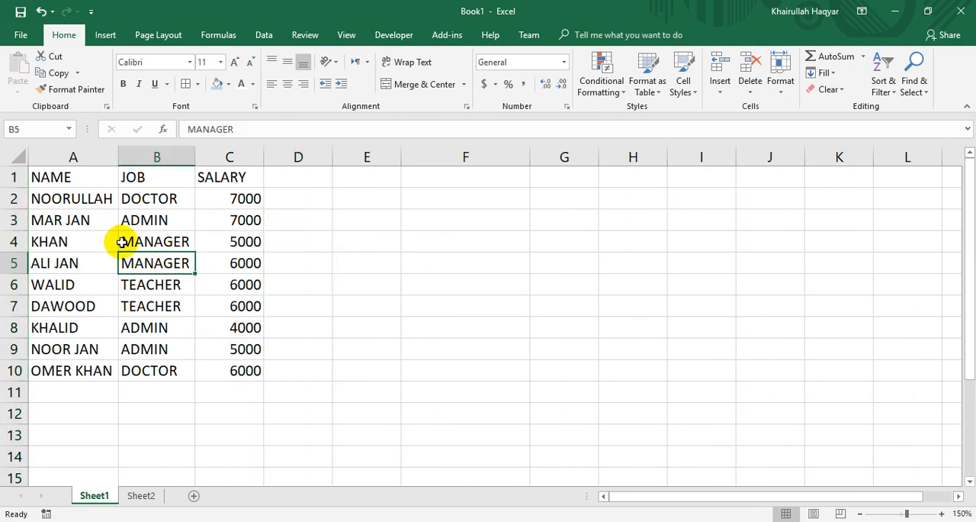
{"action": "left_click", "coordinate": [219, 86]}
{"action": "left_click", "coordinate": [161, 203]}
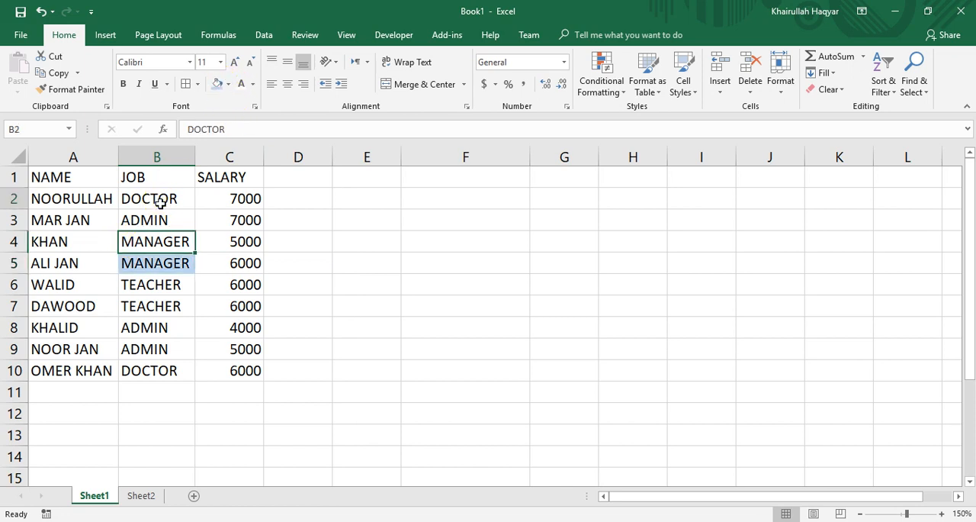
{"action": "left_click", "coordinate": [218, 83]}
Fill JOB cells B3, B6 and B9 with orange.
{"action": "left_click", "coordinate": [156, 225]}
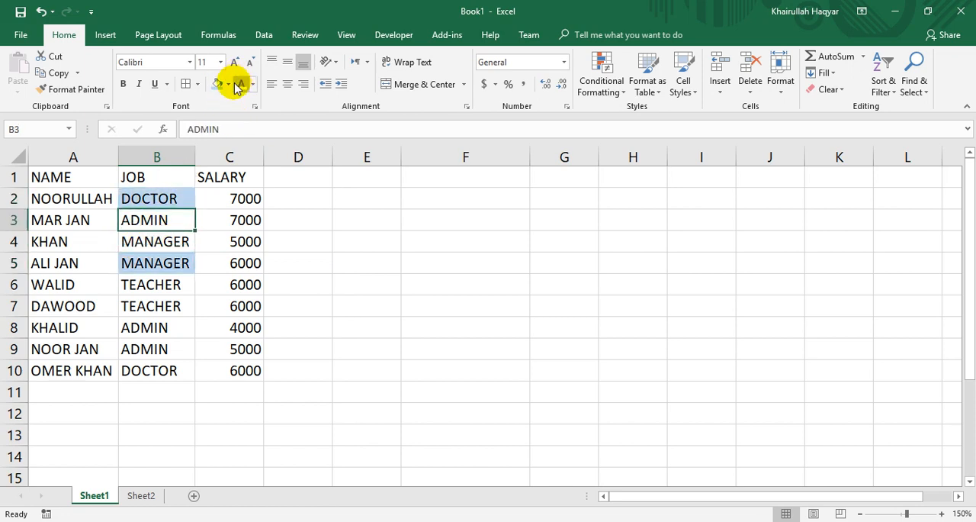
{"action": "left_click", "coordinate": [228, 84]}
{"action": "left_click", "coordinate": [240, 197]}
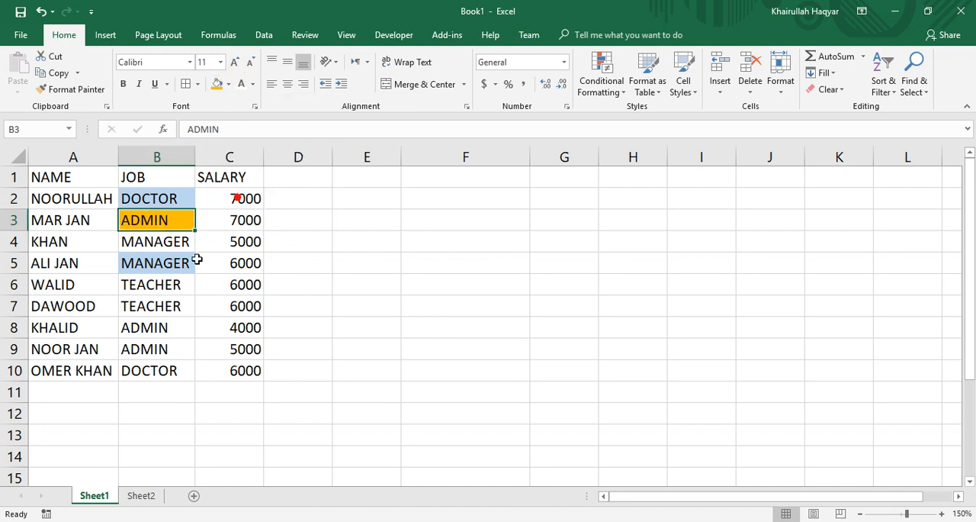
{"action": "left_click", "coordinate": [164, 288]}
{"action": "left_click", "coordinate": [218, 84]}
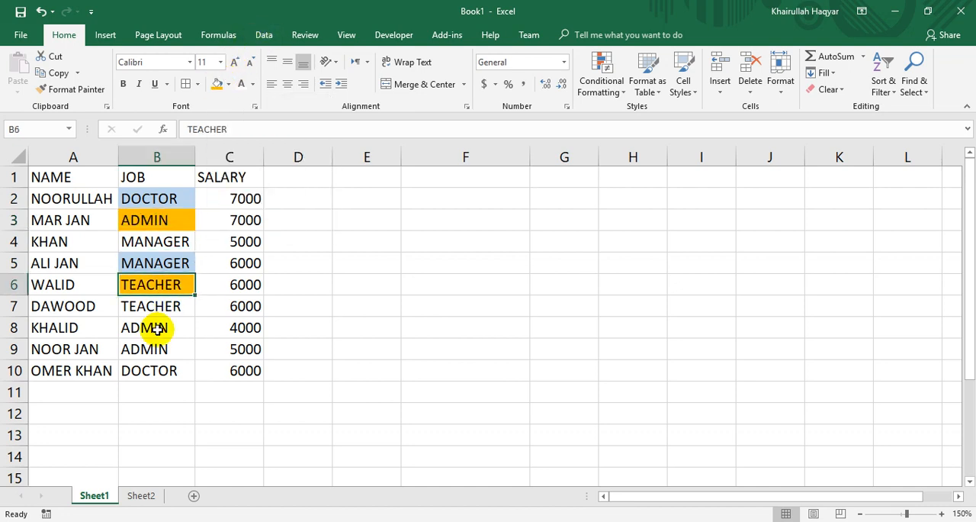
{"action": "left_click", "coordinate": [156, 349]}
{"action": "left_click", "coordinate": [217, 84]}
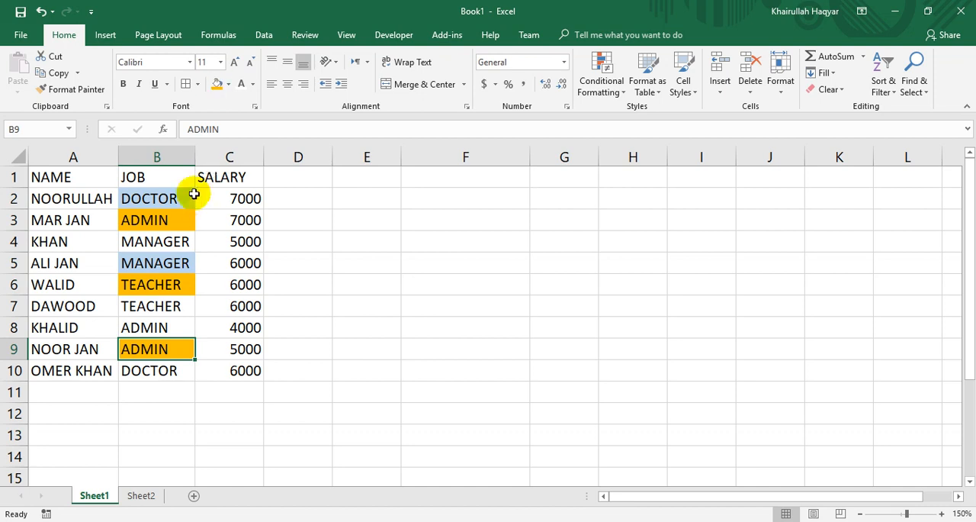
Set up a custom sort of the employee table by the JOB column, sorting on Cell Color.
{"action": "left_click", "coordinate": [102, 221]}
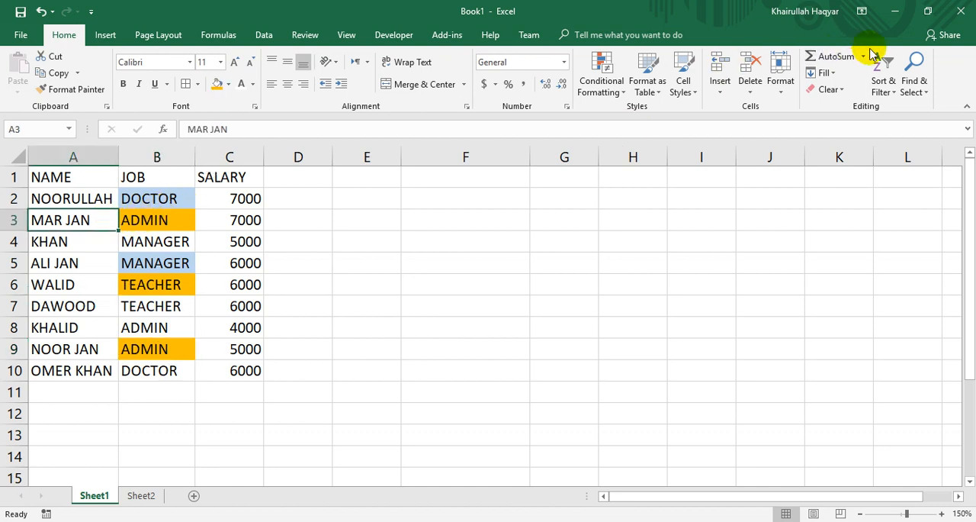
{"action": "left_click", "coordinate": [884, 80]}
{"action": "left_click", "coordinate": [897, 141]}
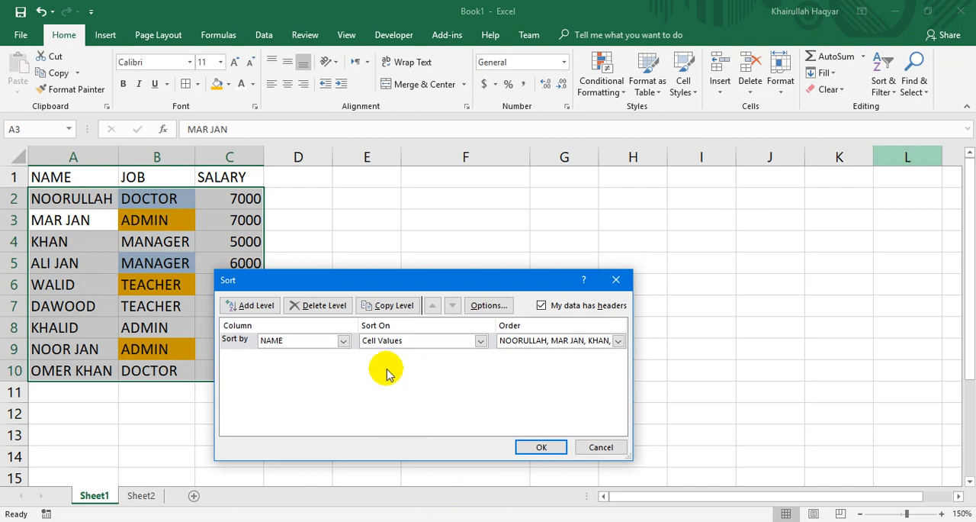
{"action": "left_click", "coordinate": [343, 340]}
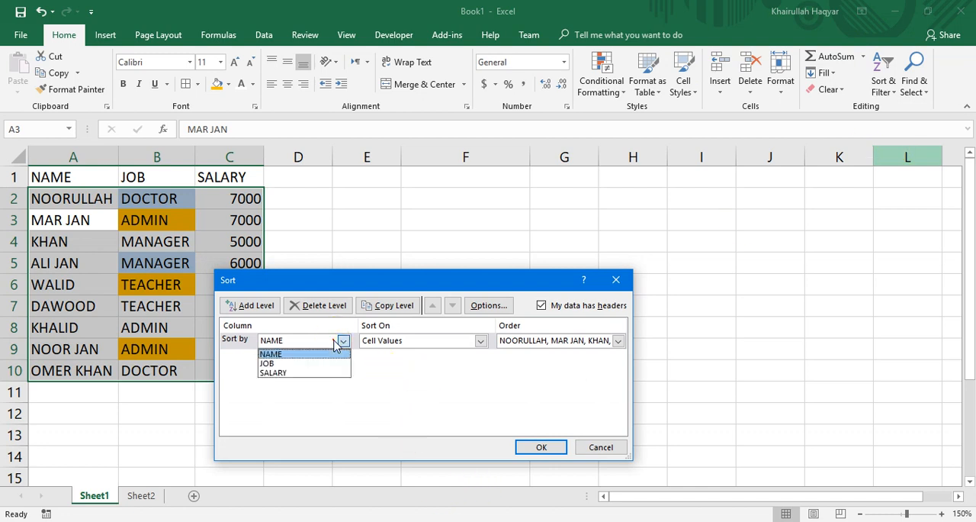
{"action": "left_click", "coordinate": [311, 364]}
{"action": "left_click", "coordinate": [401, 343]}
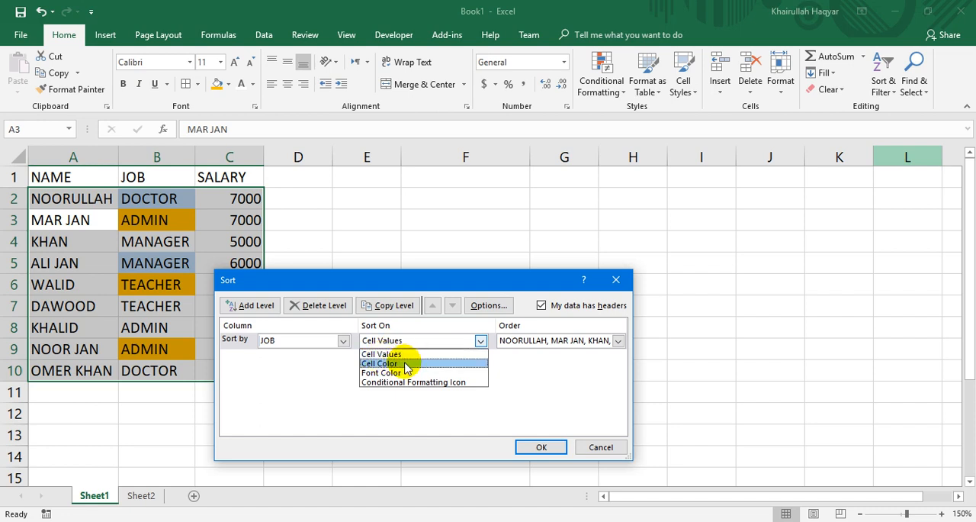
{"action": "left_click", "coordinate": [404, 364]}
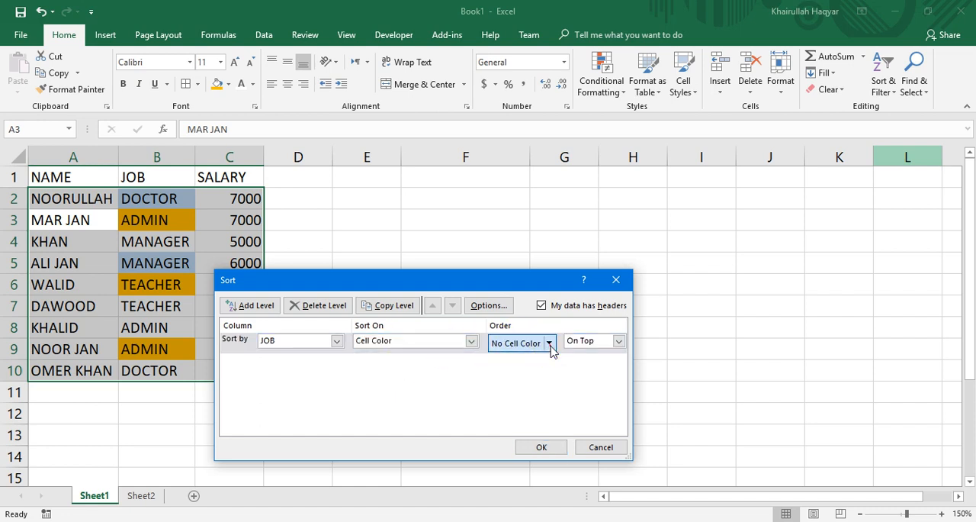
Order the sort with orange cells On Top, apply it, and select the orange JOB cells B2:B4.
{"action": "left_click", "coordinate": [551, 344]}
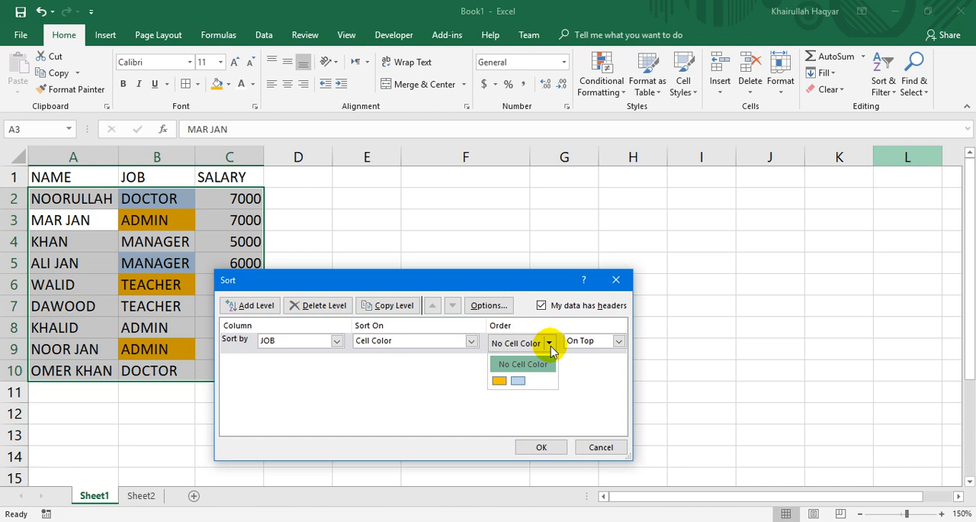
{"action": "left_click", "coordinate": [499, 380]}
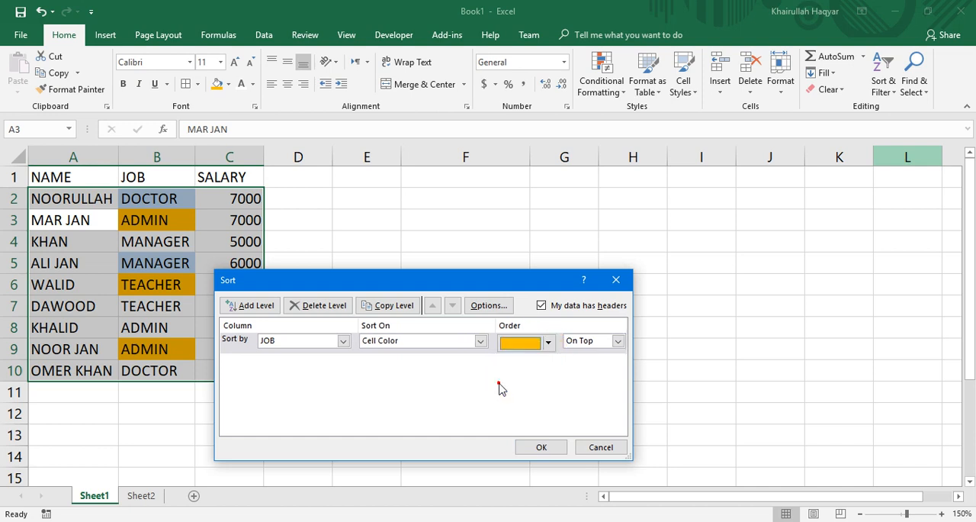
{"action": "left_click", "coordinate": [618, 341]}
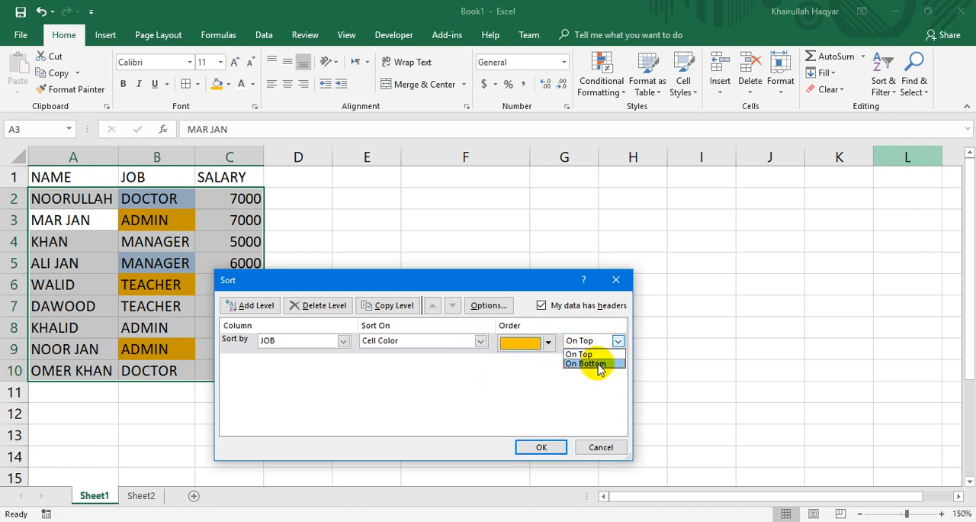
{"action": "left_click", "coordinate": [582, 354]}
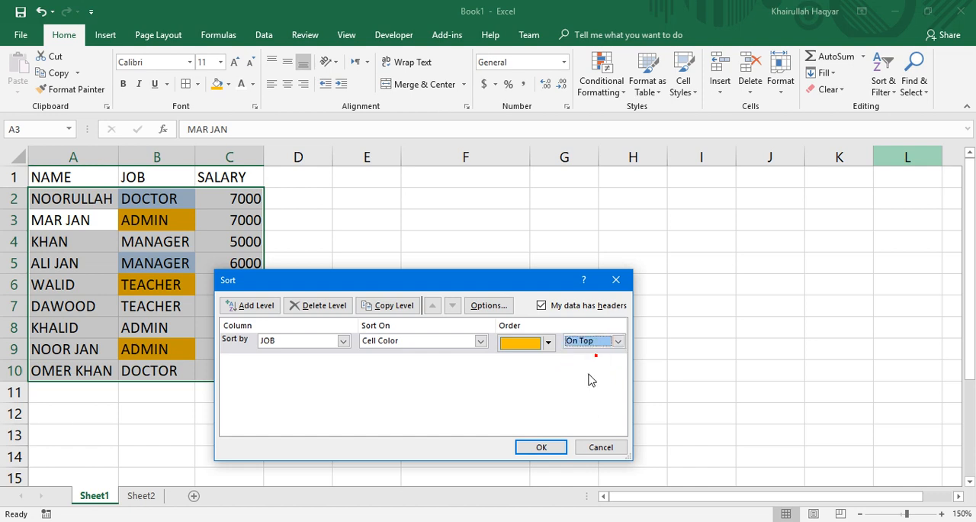
{"action": "left_click", "coordinate": [540, 446]}
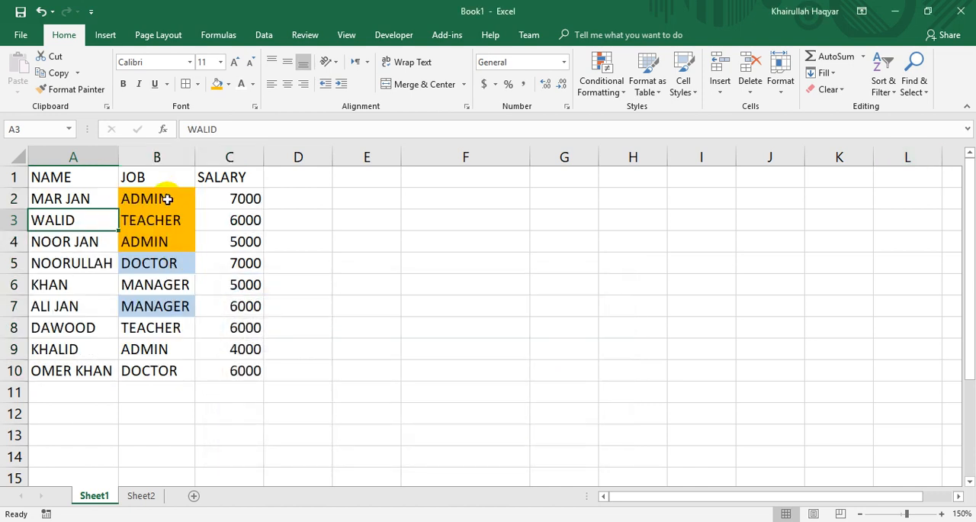
{"action": "left_click_drag", "start_coordinate": [166, 199], "coordinate": [163, 244]}
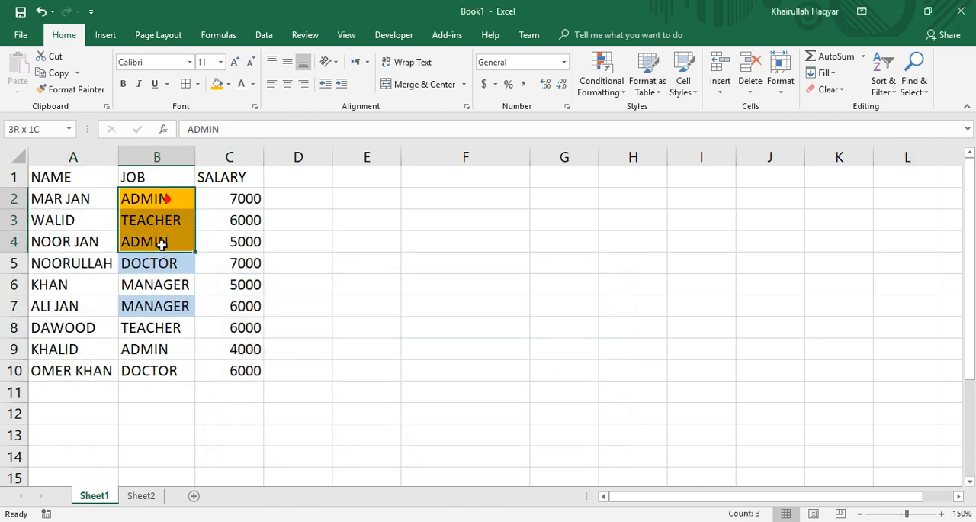
Set the font color of NAME cells A4 and A9 to blue.
{"action": "left_click", "coordinate": [73, 242]}
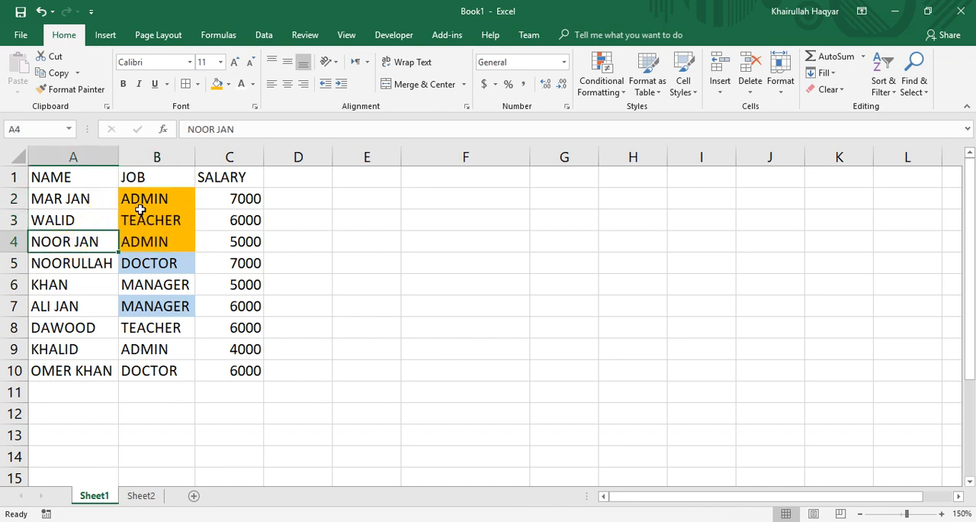
{"action": "left_click", "coordinate": [254, 86]}
{"action": "left_click", "coordinate": [328, 215]}
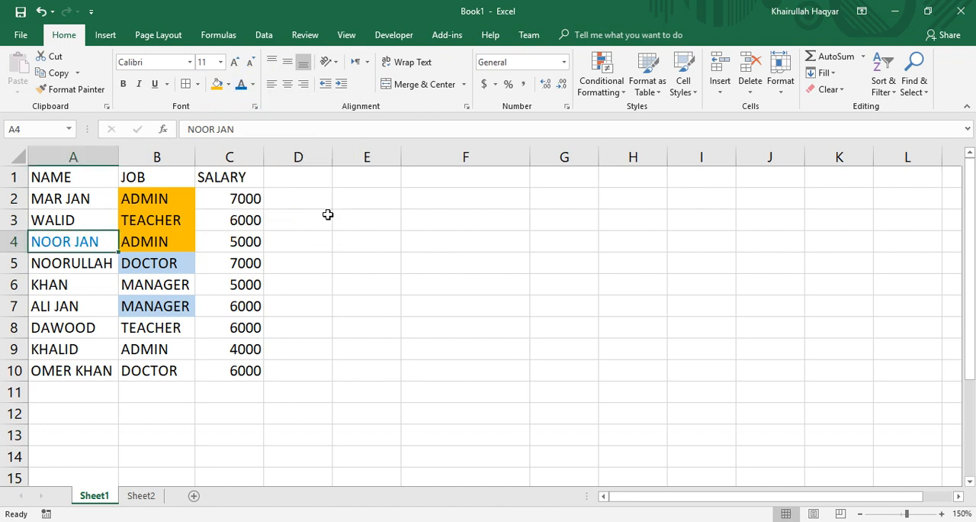
{"action": "left_click", "coordinate": [66, 349]}
{"action": "left_click", "coordinate": [240, 84]}
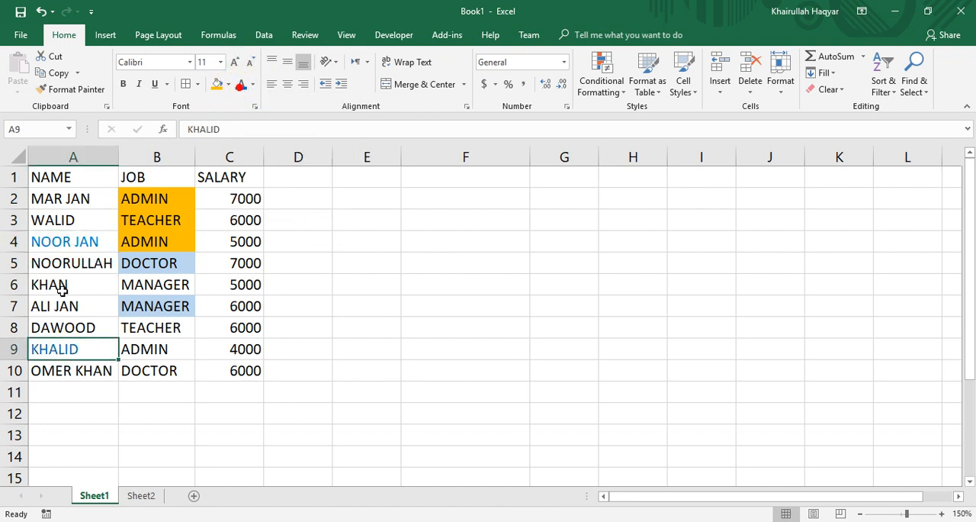
Set the font color of NAME cells A6, A2, A10 and A8 to red.
{"action": "left_click", "coordinate": [63, 290]}
{"action": "left_click", "coordinate": [254, 85]}
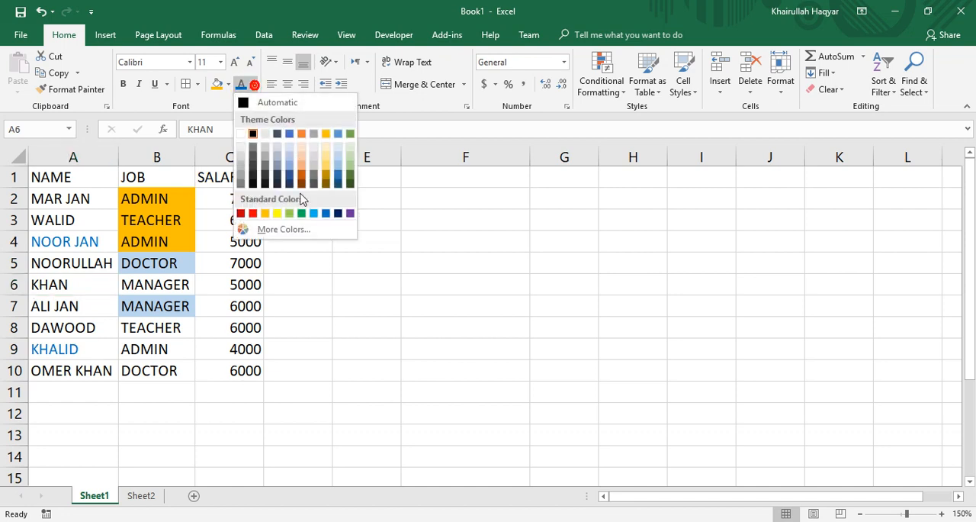
{"action": "left_click", "coordinate": [253, 215]}
{"action": "left_click", "coordinate": [81, 203]}
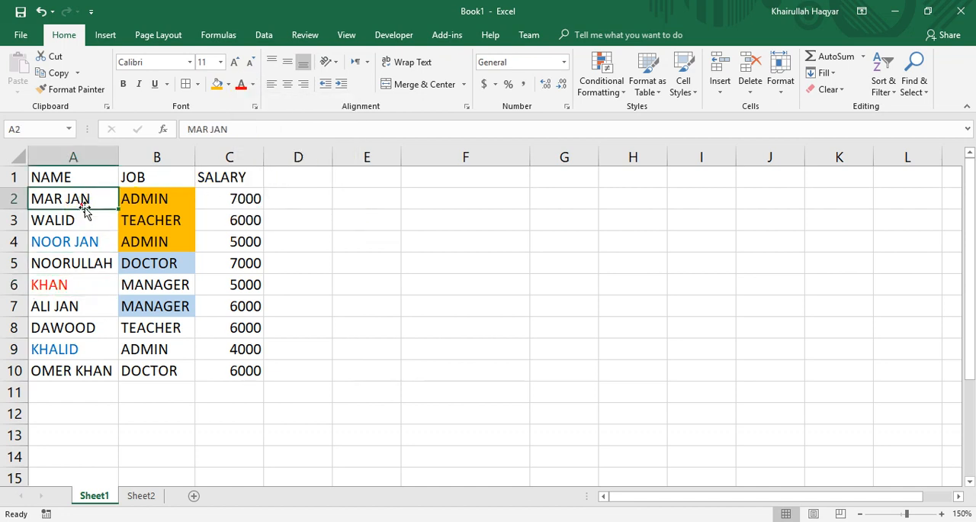
{"action": "left_click", "coordinate": [241, 85]}
{"action": "left_click", "coordinate": [77, 371]}
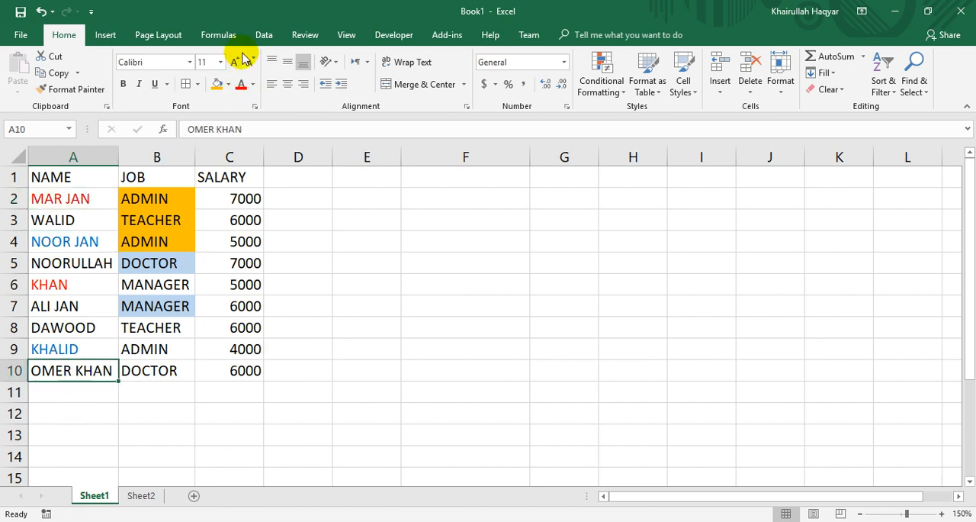
{"action": "left_click", "coordinate": [241, 84]}
{"action": "left_click", "coordinate": [75, 262]}
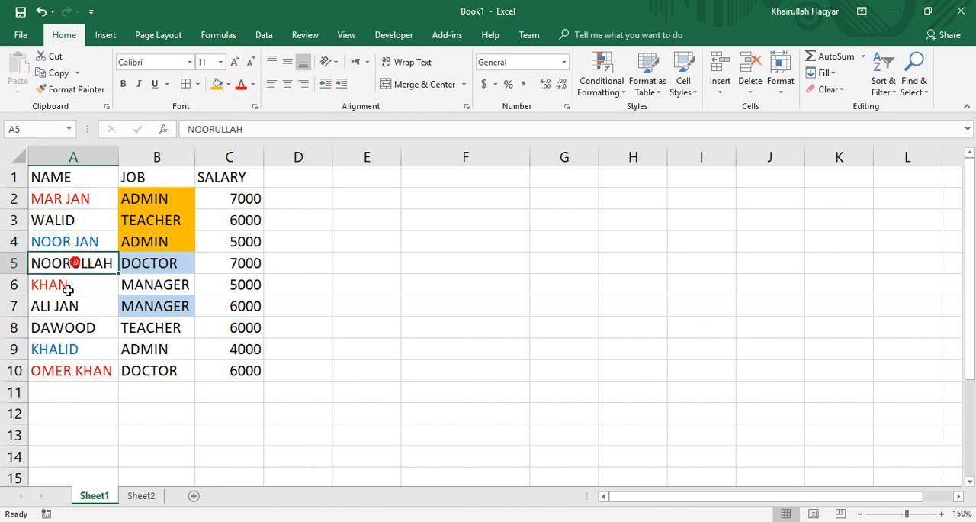
{"action": "left_click", "coordinate": [66, 324]}
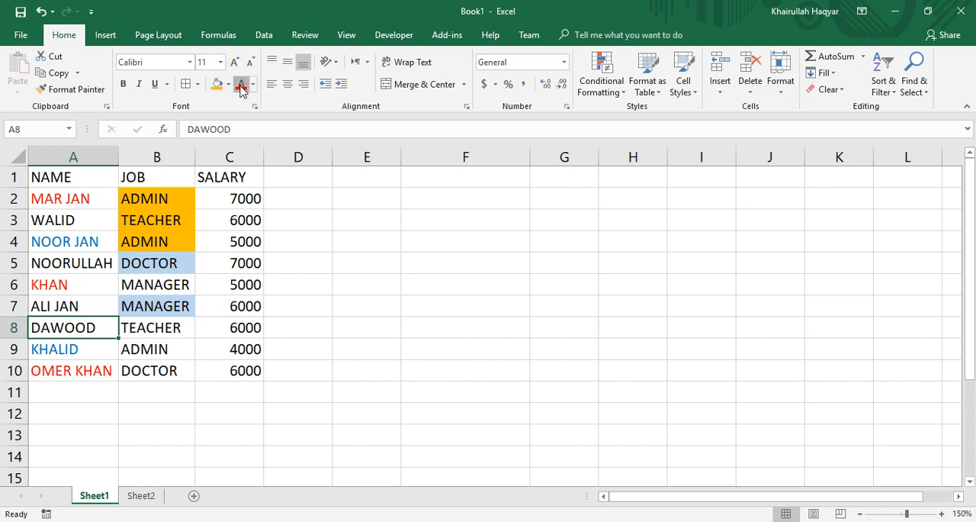
Set up a custom sort of the table by the NAME column, sorting on Font Color.
{"action": "left_click", "coordinate": [156, 242]}
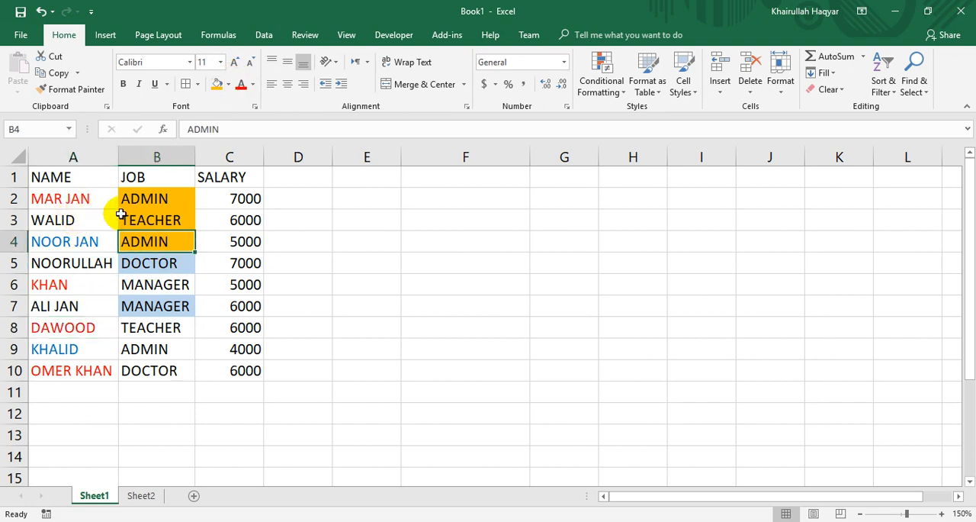
{"action": "left_click", "coordinate": [883, 84]}
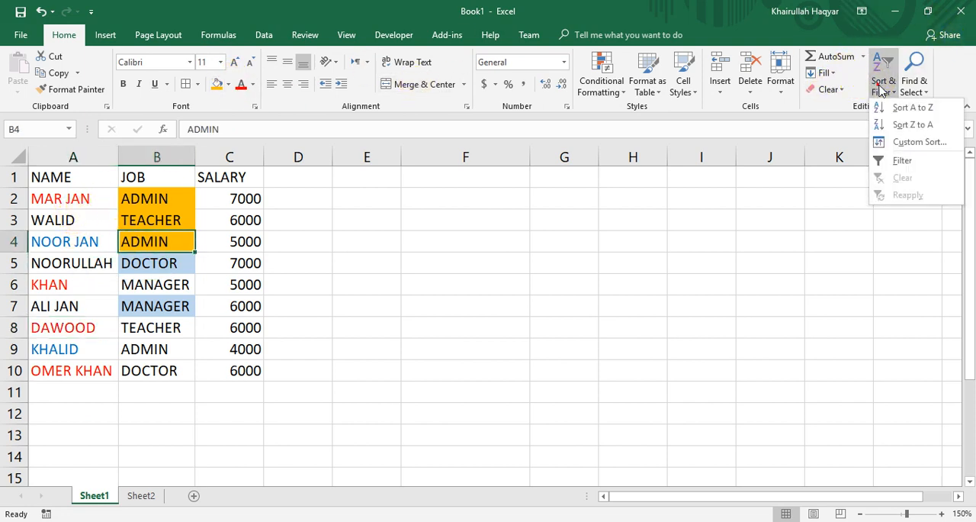
{"action": "left_click", "coordinate": [899, 145]}
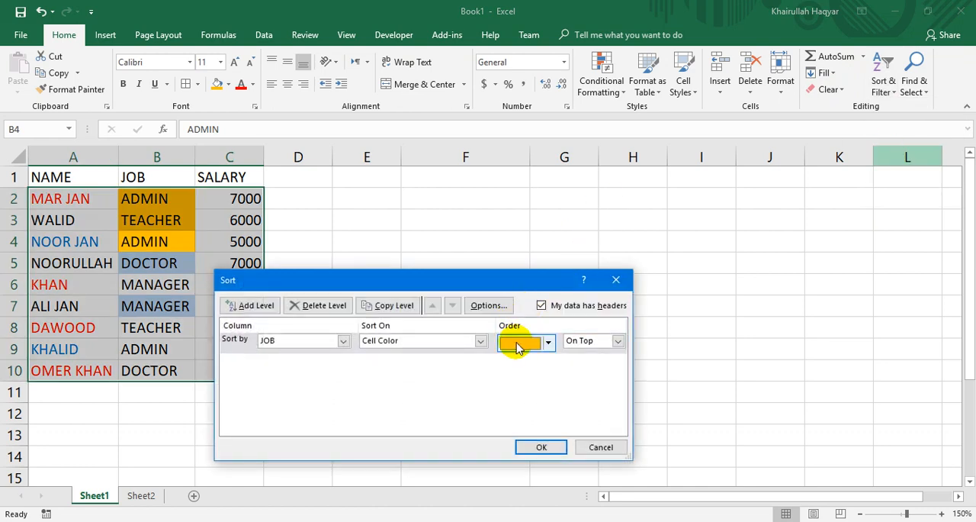
{"action": "left_click", "coordinate": [548, 343]}
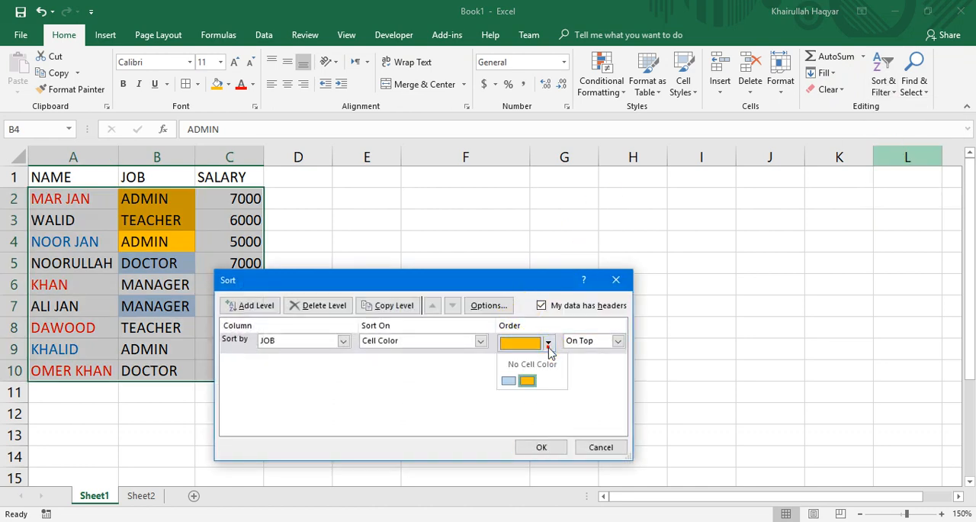
{"action": "left_click", "coordinate": [549, 348]}
{"action": "left_click", "coordinate": [480, 340]}
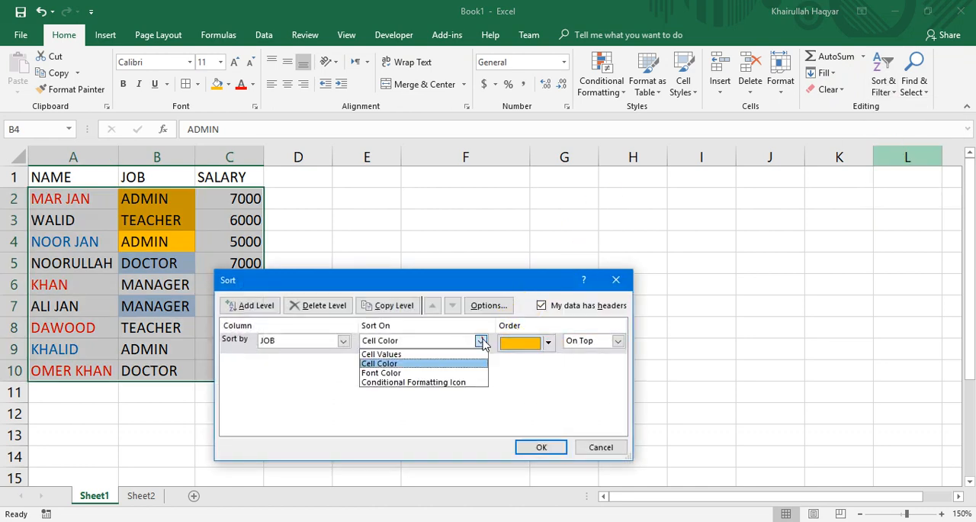
{"action": "left_click", "coordinate": [451, 374]}
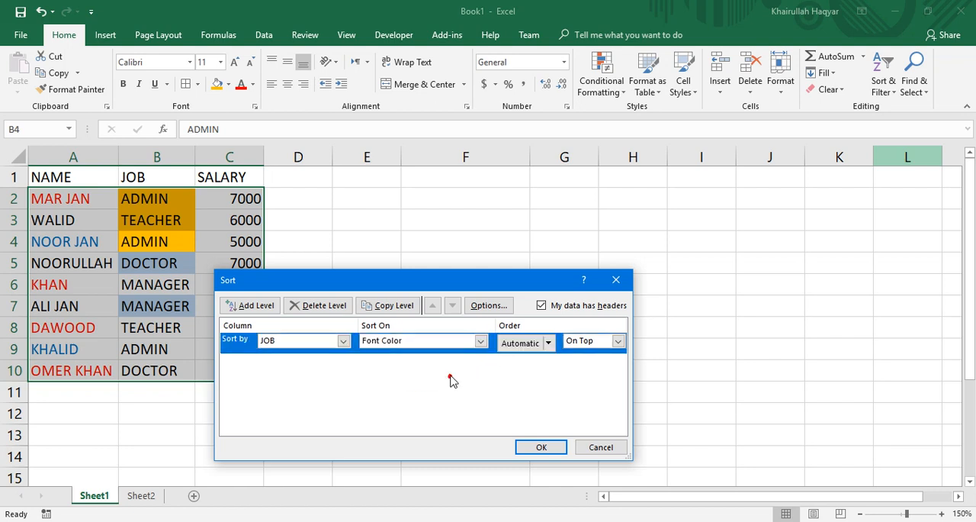
{"action": "left_click", "coordinate": [549, 344]}
{"action": "left_click", "coordinate": [549, 344]}
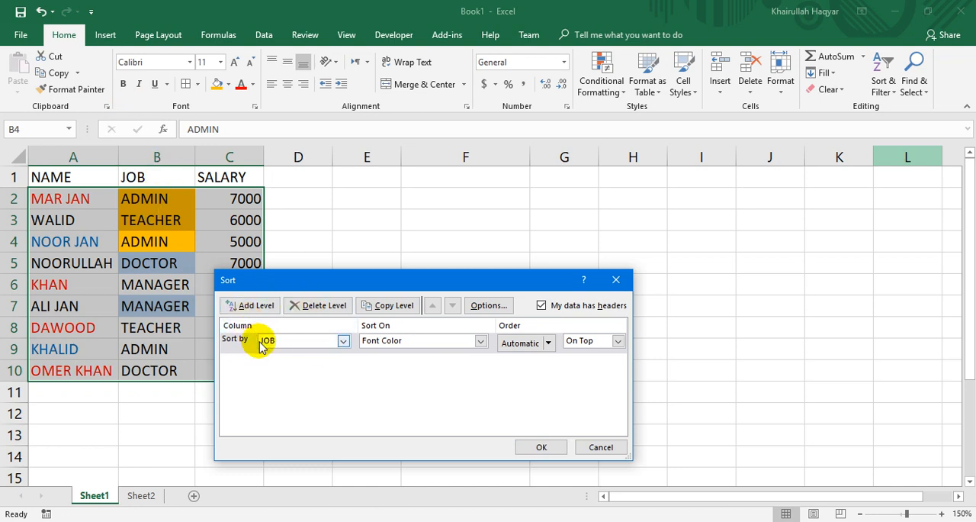
{"action": "left_click", "coordinate": [343, 342]}
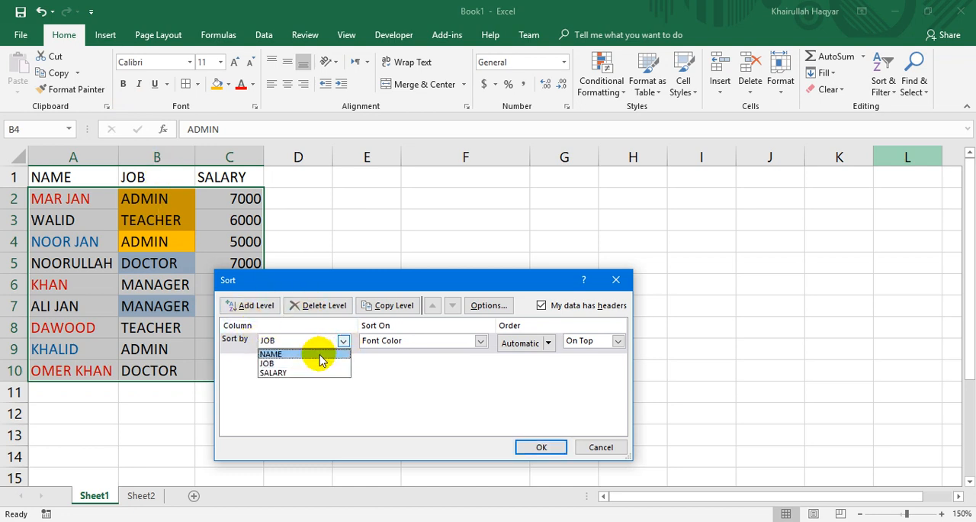
{"action": "left_click", "coordinate": [318, 354]}
Order the sort with the red font color On Bottom, apply it, and highlight the red-name rows A7:C10.
{"action": "left_click", "coordinate": [548, 343]}
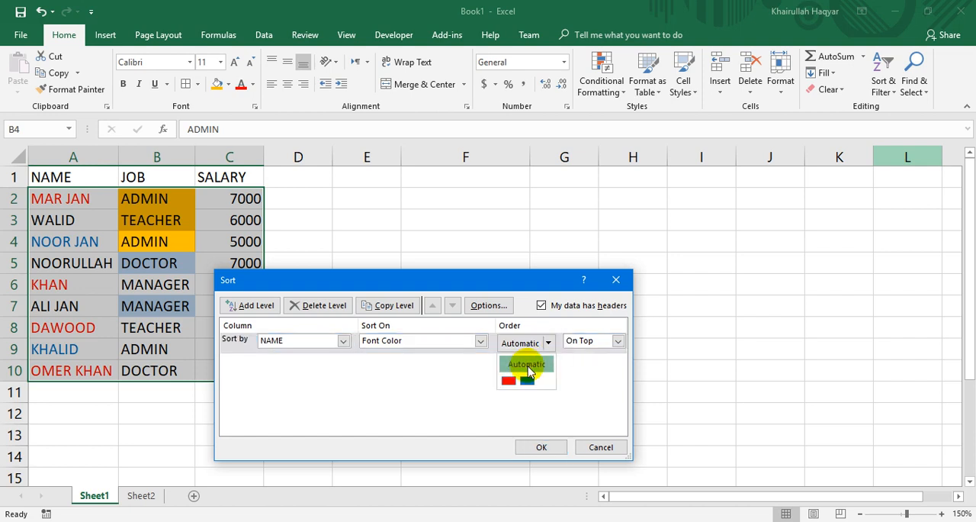
{"action": "left_click", "coordinate": [509, 381]}
{"action": "left_click", "coordinate": [618, 341]}
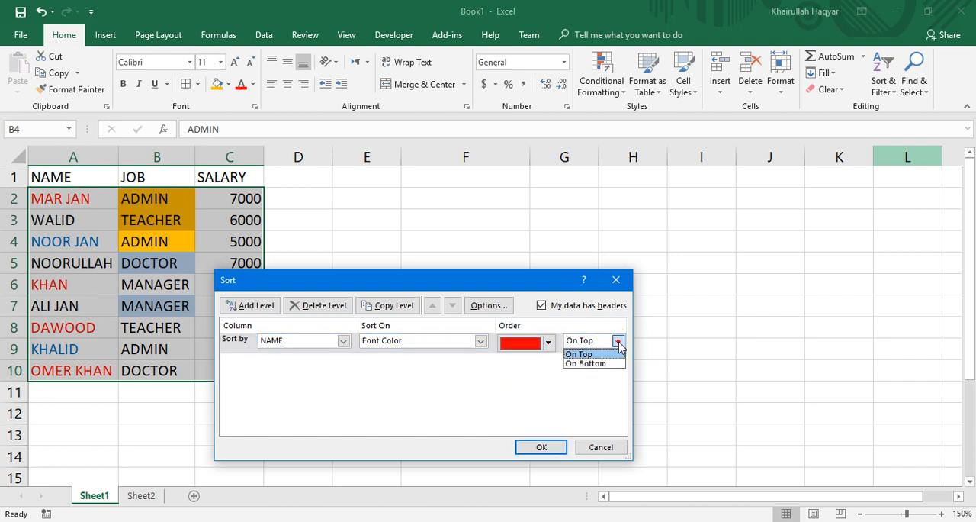
{"action": "left_click", "coordinate": [601, 364]}
{"action": "left_click", "coordinate": [550, 447]}
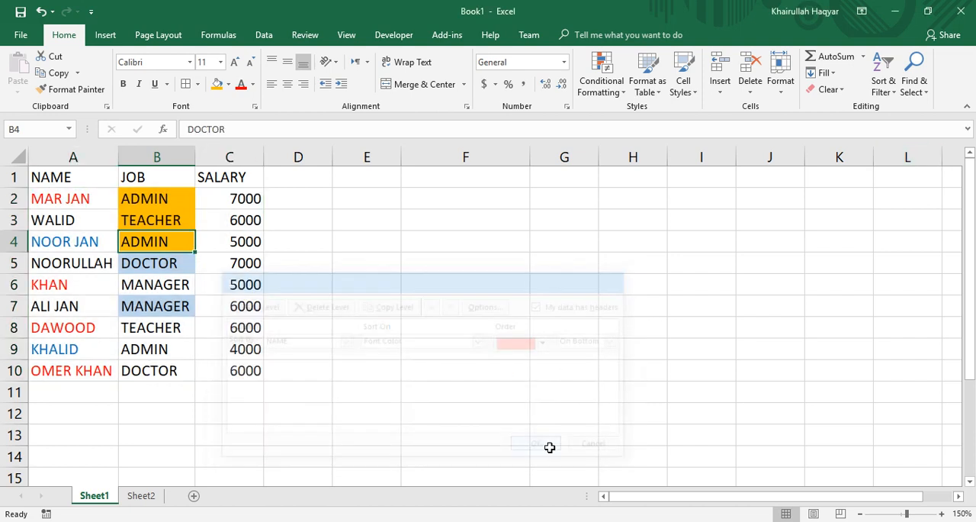
{"action": "left_click_drag", "start_coordinate": [59, 308], "coordinate": [216, 367]}
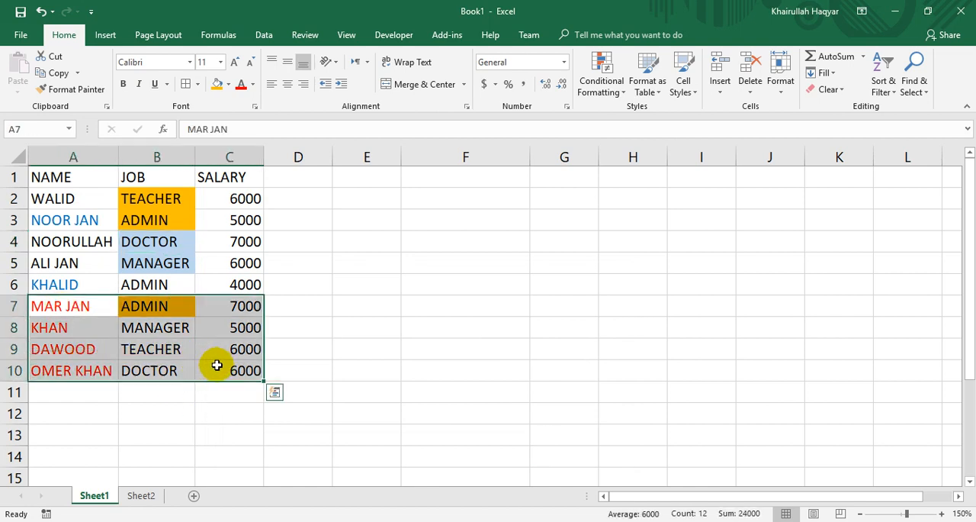
{"action": "left_click", "coordinate": [155, 284]}
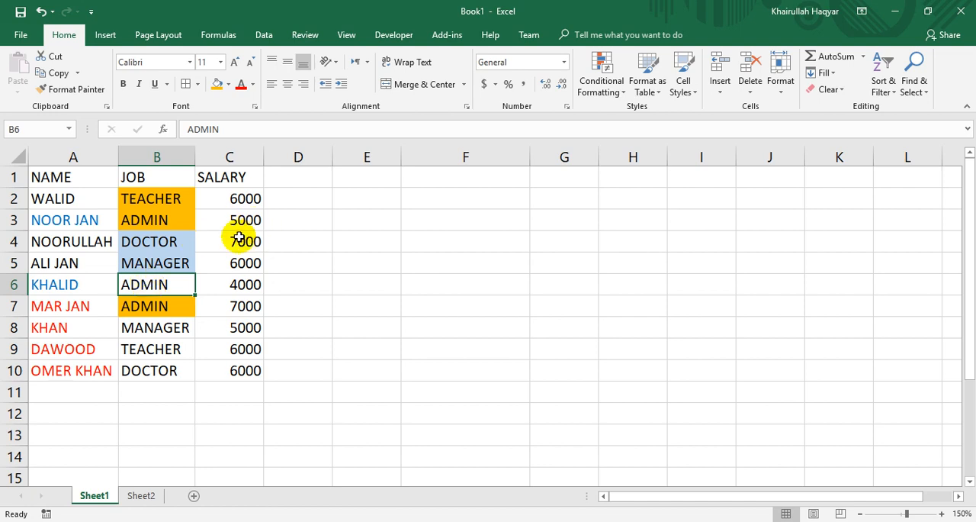
Apply the Indicators icon set of circled check, exclamation and cross symbols to the SALARY values in C2:C10.
{"action": "left_click_drag", "start_coordinate": [233, 199], "coordinate": [231, 370]}
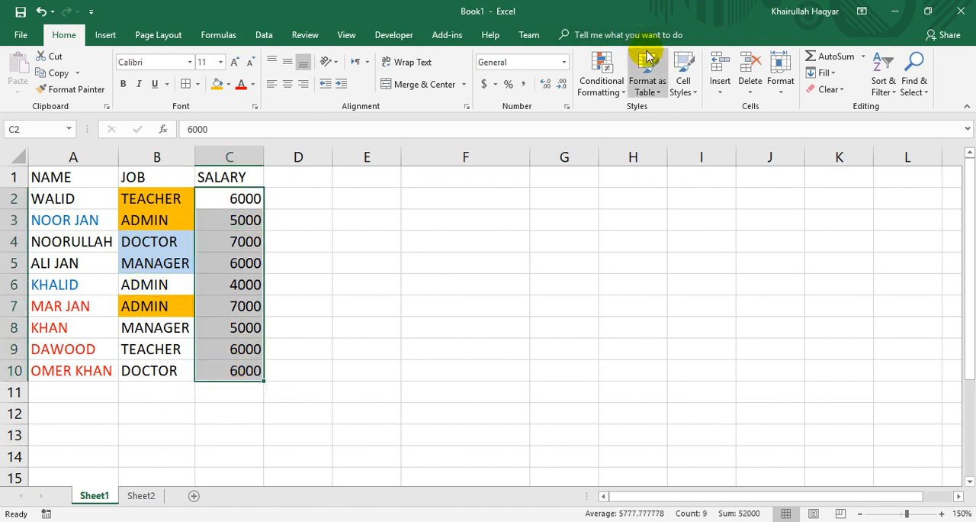
{"action": "left_click", "coordinate": [602, 85]}
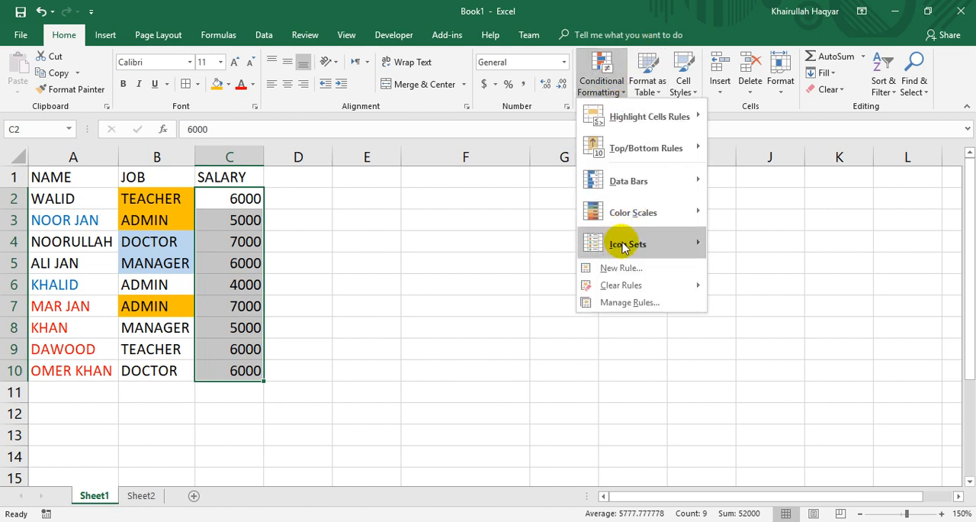
{"action": "mouse_move", "coordinate": [624, 246]}
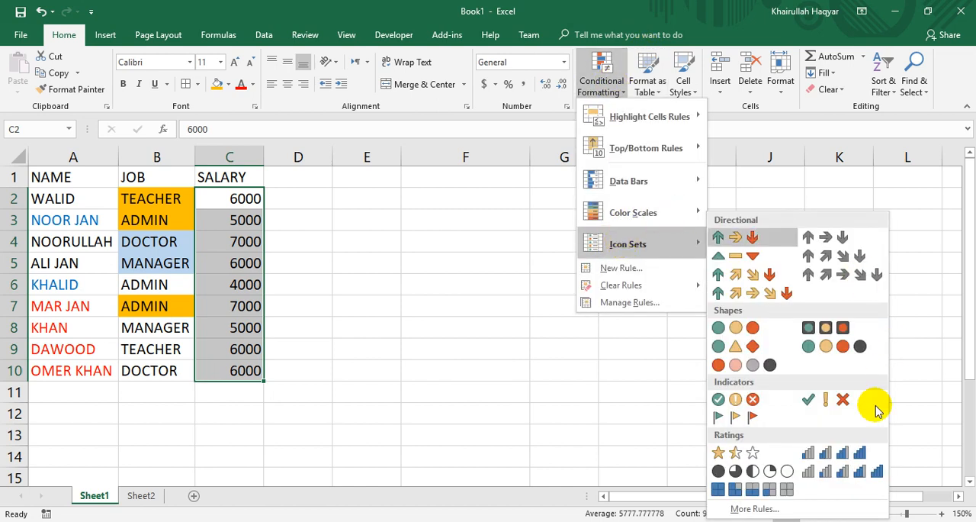
{"action": "left_click", "coordinate": [734, 400]}
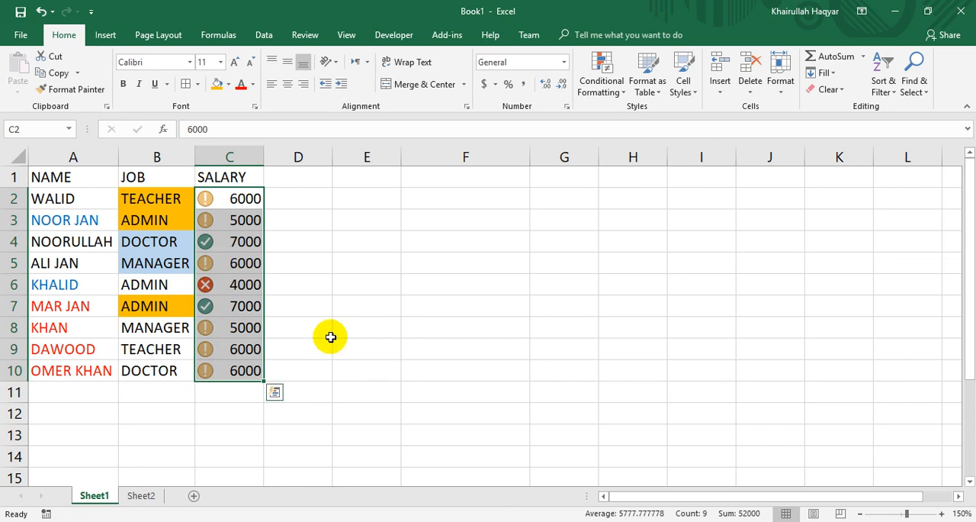
Set up a custom sort of the employee table that sorts on Conditional Formatting Icon.
{"action": "left_click", "coordinate": [250, 328]}
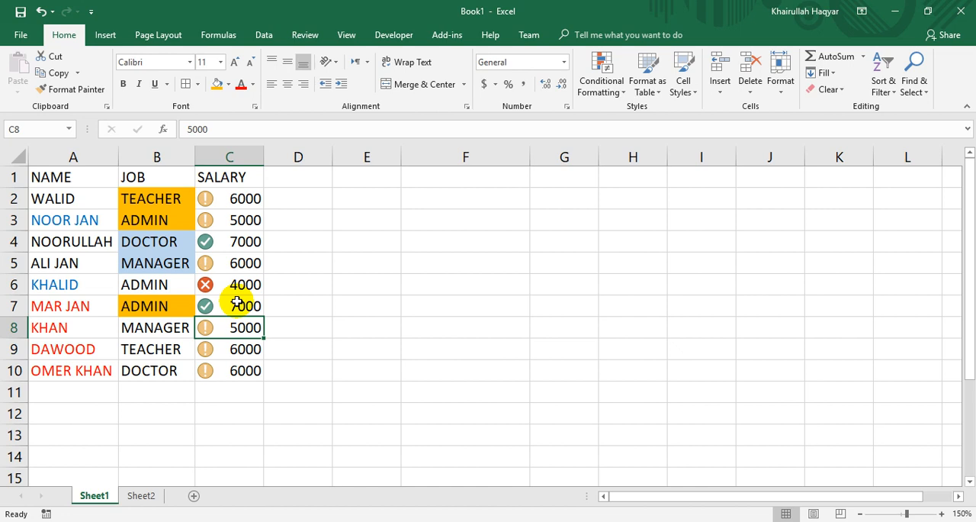
{"action": "left_click", "coordinate": [885, 92]}
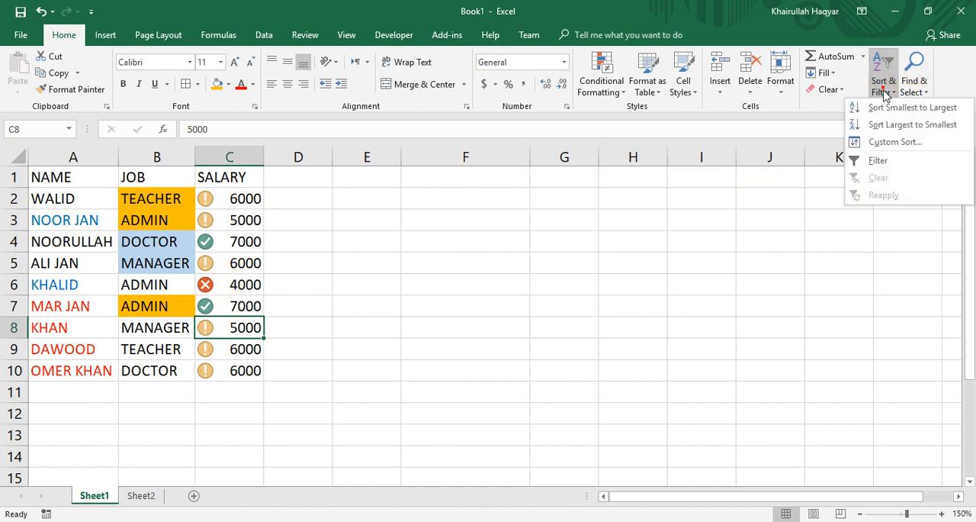
{"action": "left_click", "coordinate": [889, 145]}
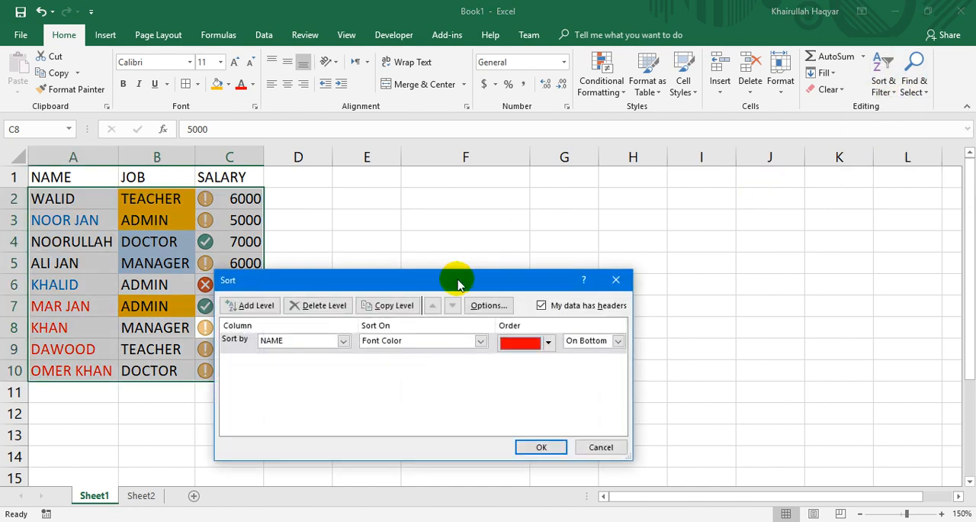
{"action": "left_click_drag", "start_coordinate": [457, 279], "coordinate": [539, 226]}
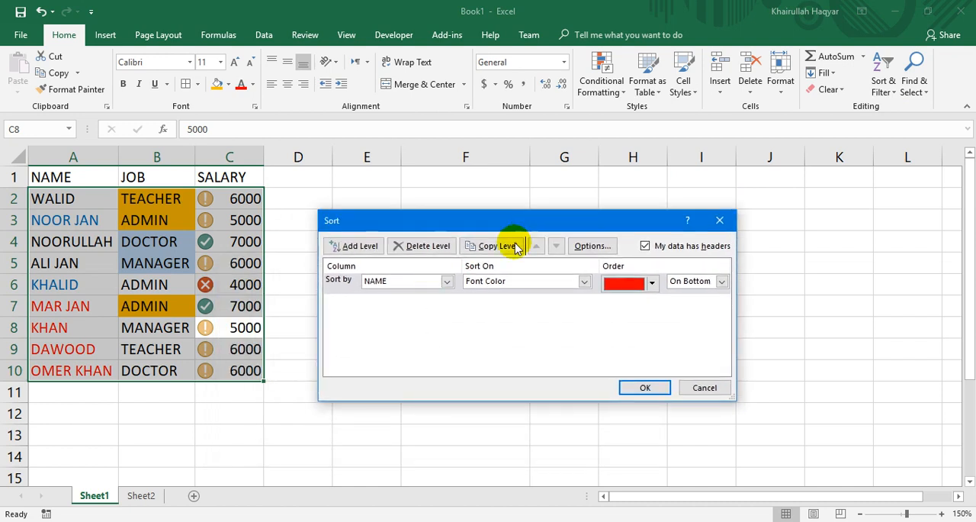
{"action": "left_click", "coordinate": [549, 283]}
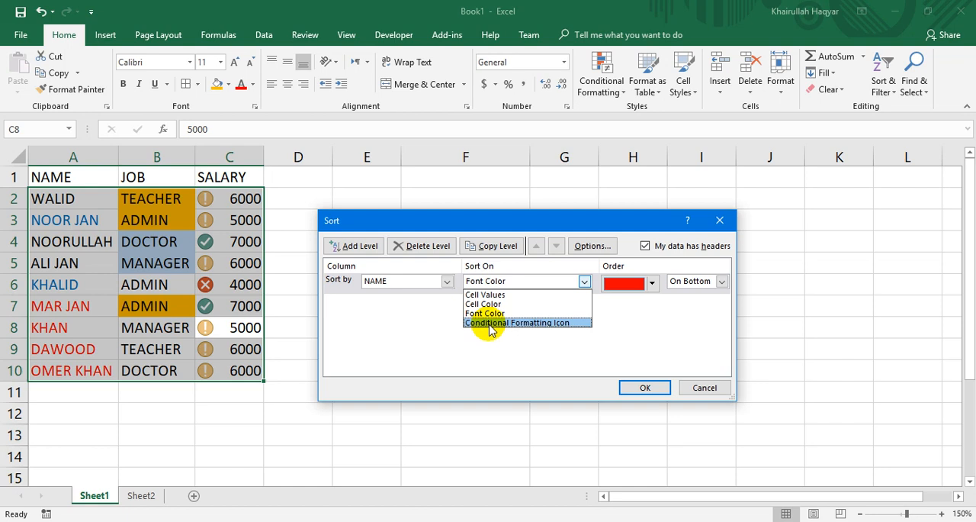
{"action": "left_click", "coordinate": [490, 323]}
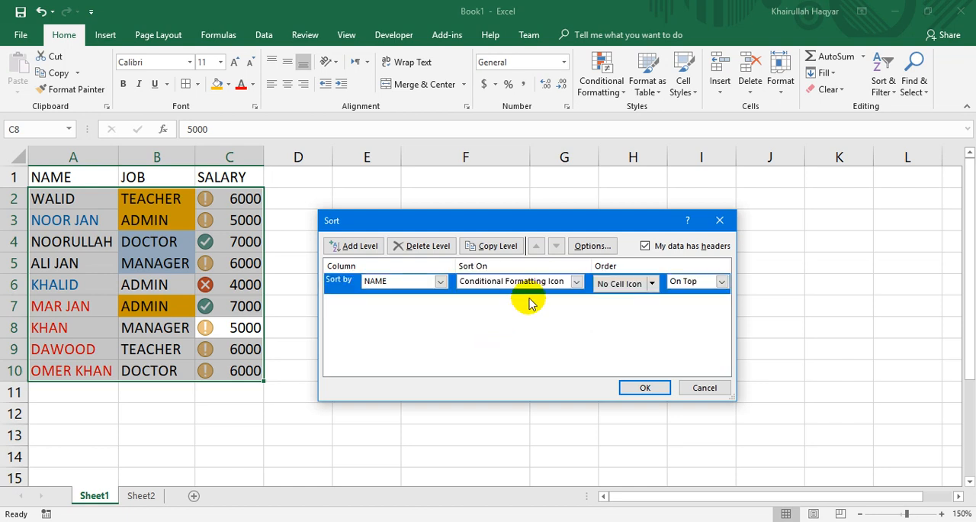
{"action": "left_click", "coordinate": [652, 283]}
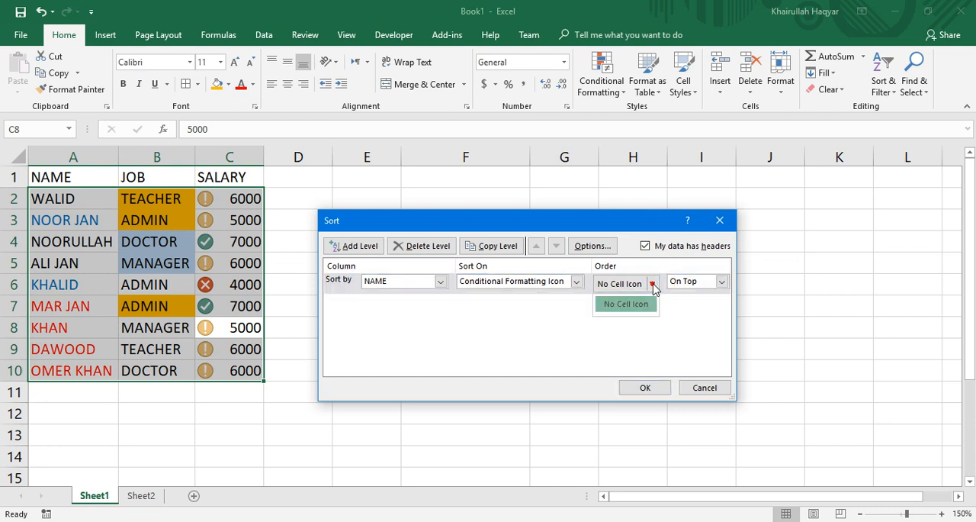
{"action": "left_click", "coordinate": [652, 283]}
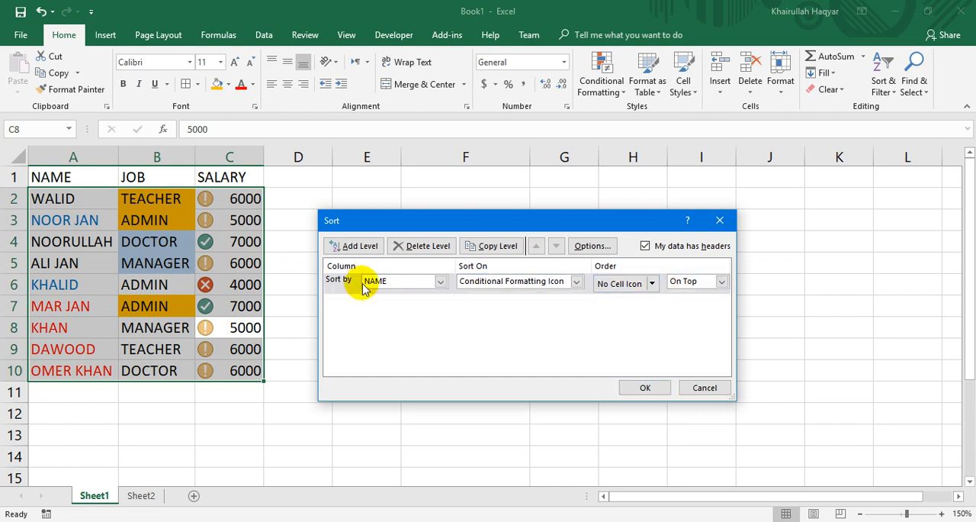
Sort by the SALARY column with the green check symbol On Top, apply it, and highlight C2:C3.
{"action": "left_click", "coordinate": [401, 281]}
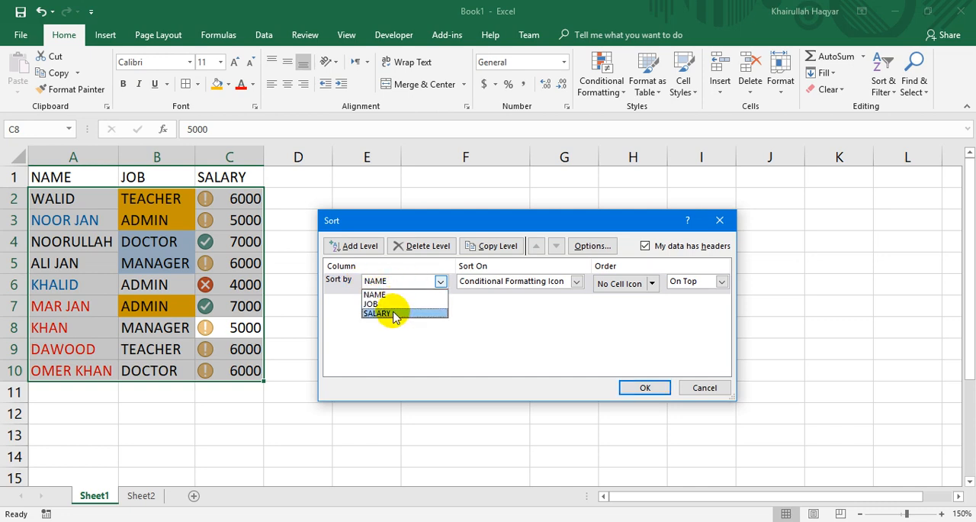
{"action": "left_click", "coordinate": [392, 314]}
{"action": "left_click", "coordinate": [651, 283]}
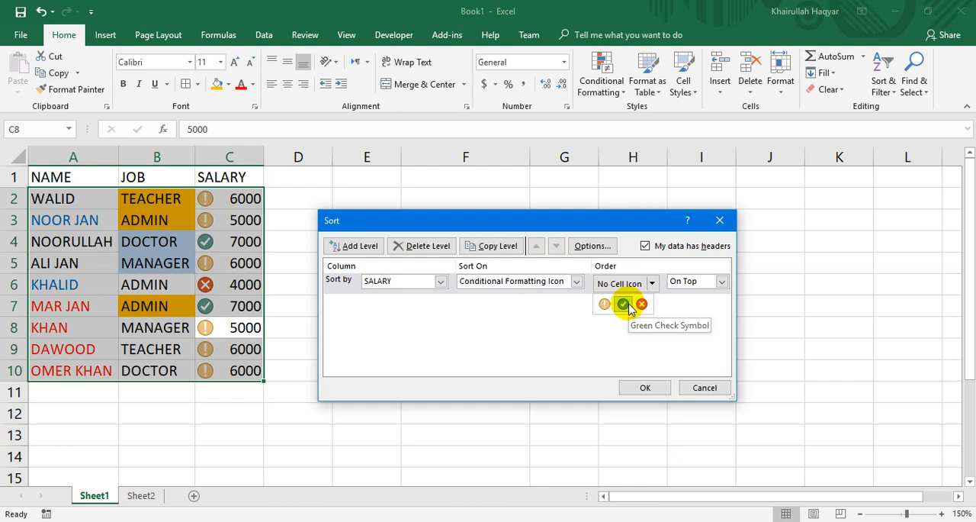
{"action": "left_click", "coordinate": [625, 305]}
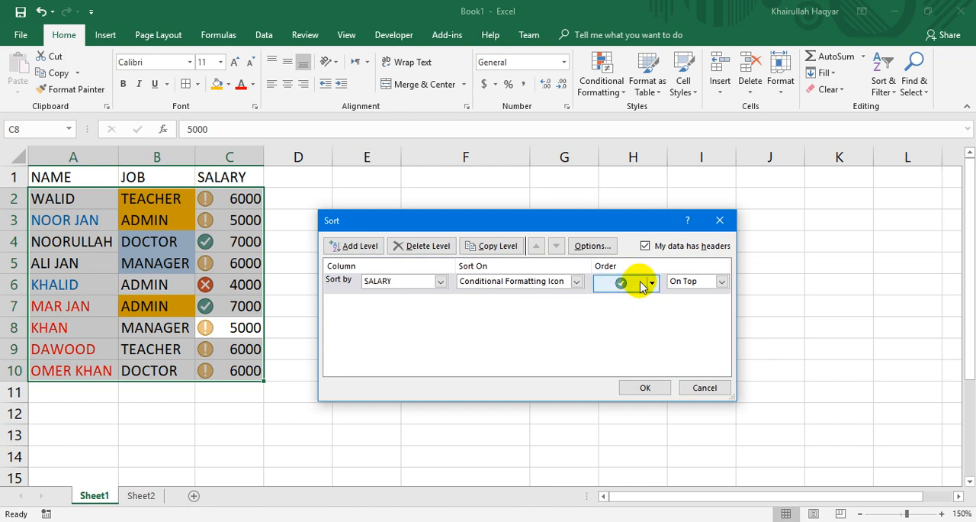
{"action": "left_click", "coordinate": [644, 387]}
{"action": "left_click_drag", "start_coordinate": [221, 197], "coordinate": [235, 218]}
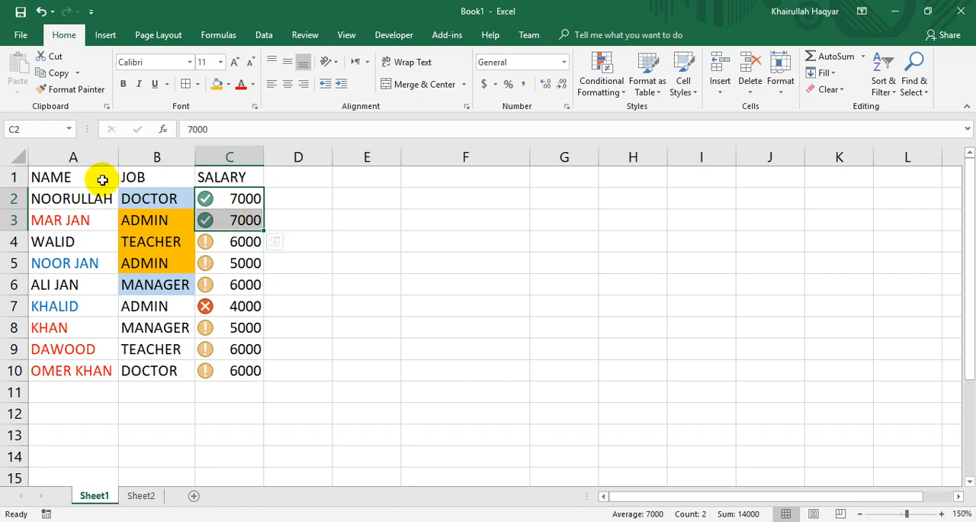
Start another custom sort of the table with its first level by NAME on Cell Values, ordered A to Z.
{"action": "left_click", "coordinate": [87, 199]}
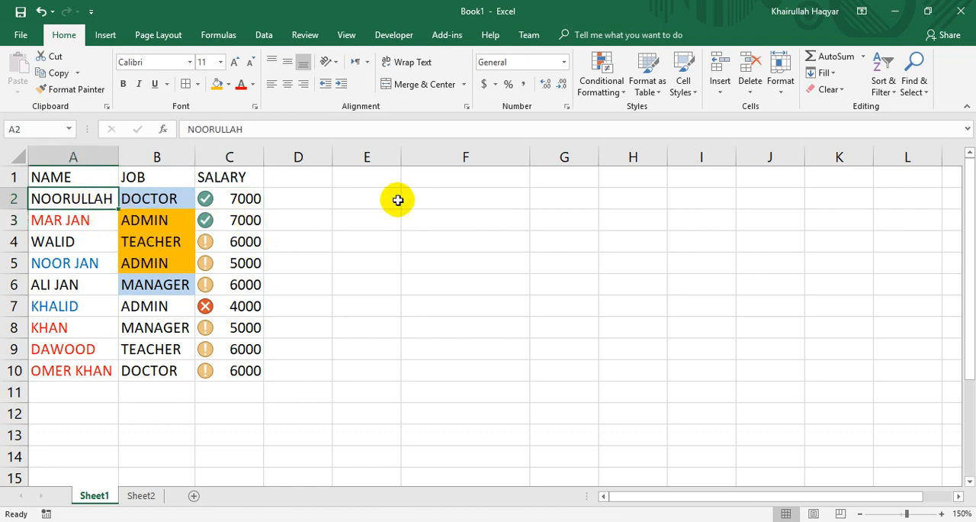
{"action": "left_click", "coordinate": [881, 86]}
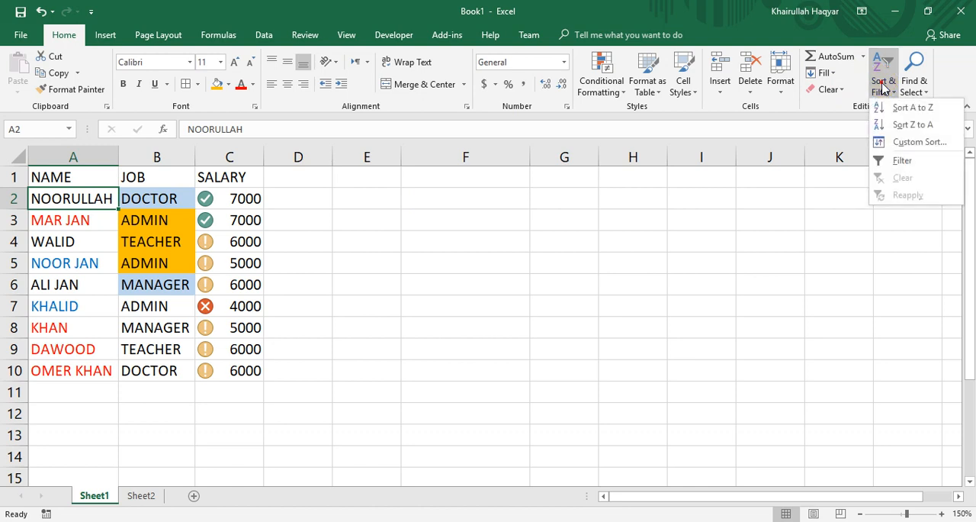
{"action": "left_click", "coordinate": [885, 138]}
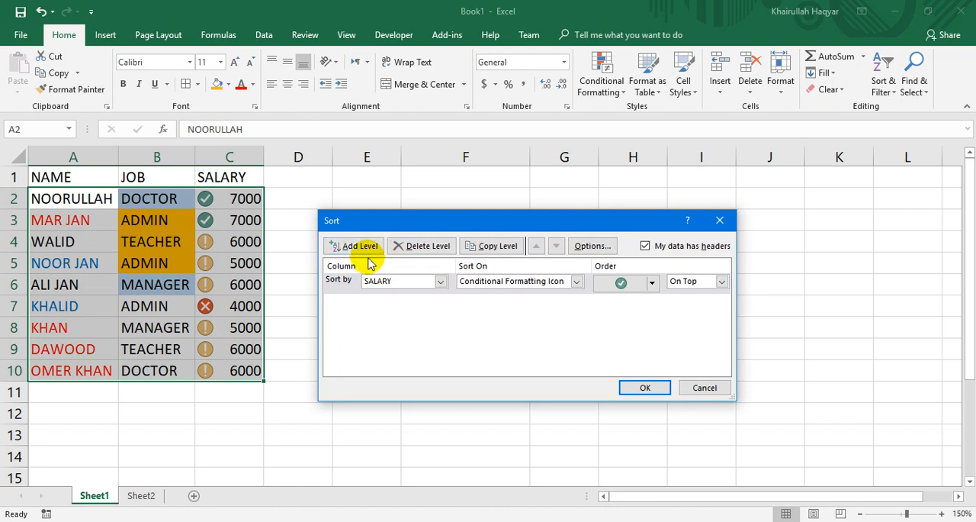
{"action": "left_click", "coordinate": [509, 281]}
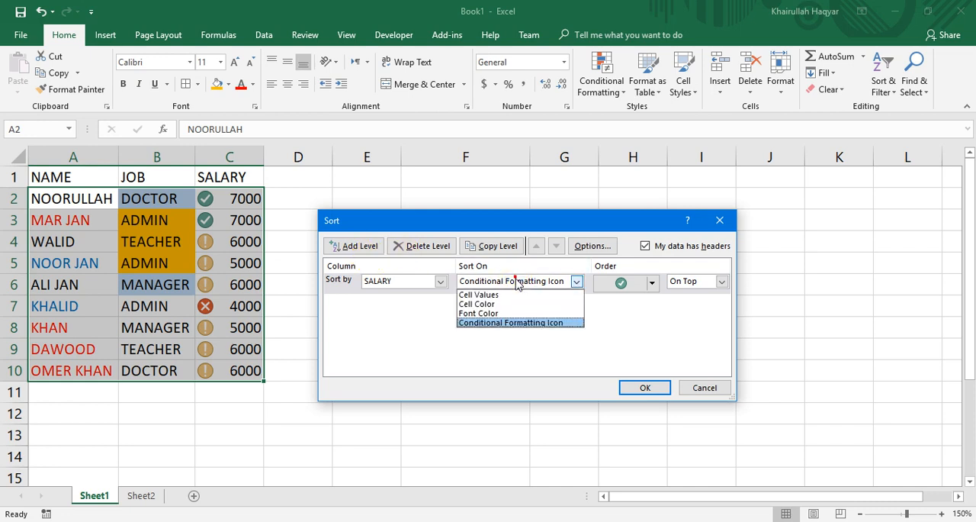
{"action": "left_click", "coordinate": [504, 295]}
{"action": "left_click", "coordinate": [421, 281]}
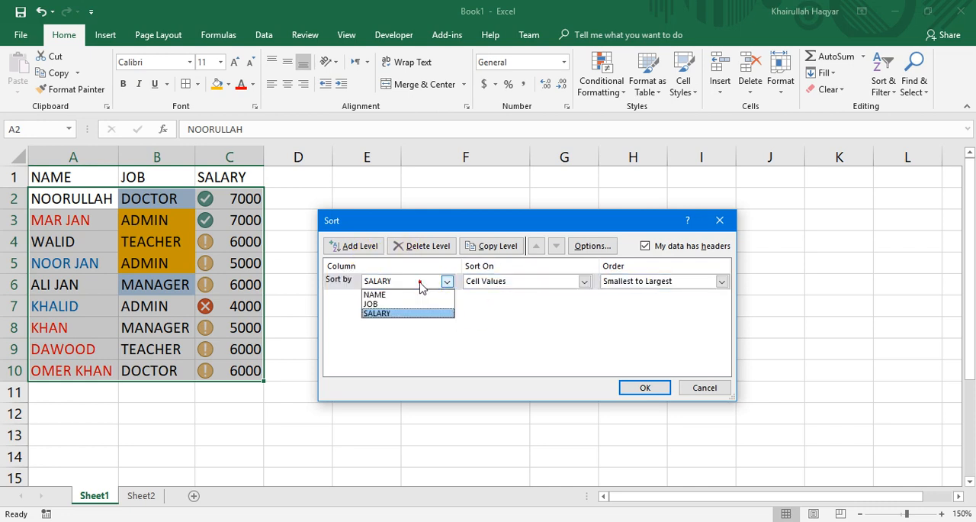
{"action": "left_click", "coordinate": [404, 295]}
{"action": "left_click", "coordinate": [630, 282]}
{"action": "left_click", "coordinate": [624, 293]}
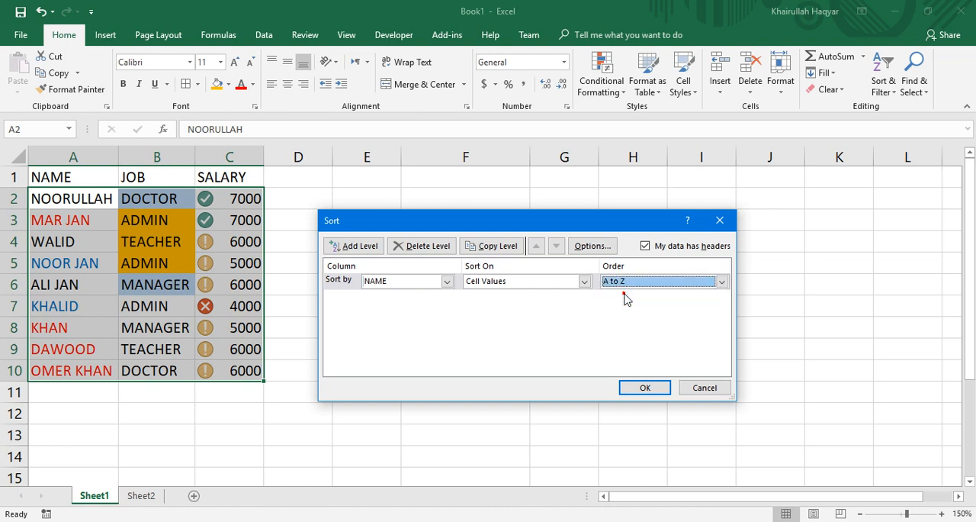
Add a second sort level by JOB on Cell Values, ordered Z to A.
{"action": "left_click", "coordinate": [371, 250]}
{"action": "left_click", "coordinate": [447, 298]}
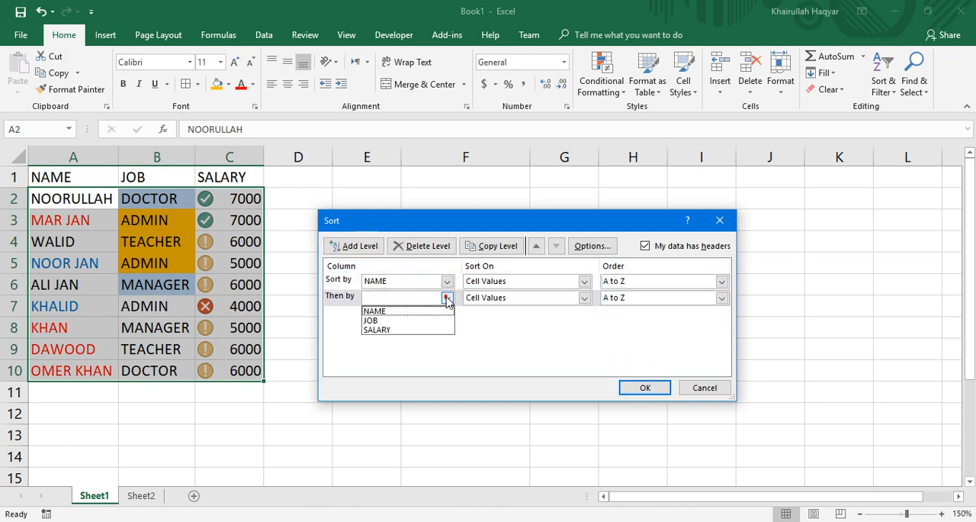
{"action": "left_click", "coordinate": [412, 321]}
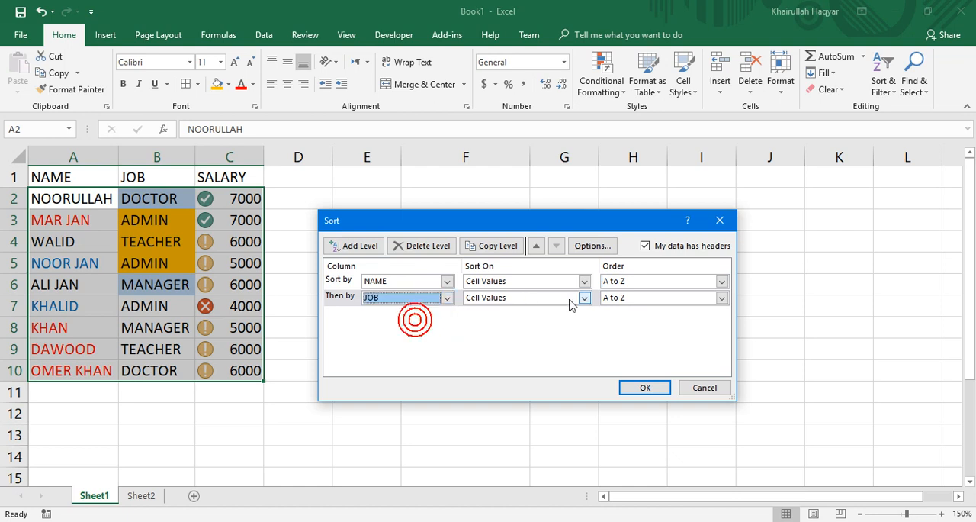
{"action": "left_click", "coordinate": [652, 299]}
{"action": "left_click", "coordinate": [633, 322]}
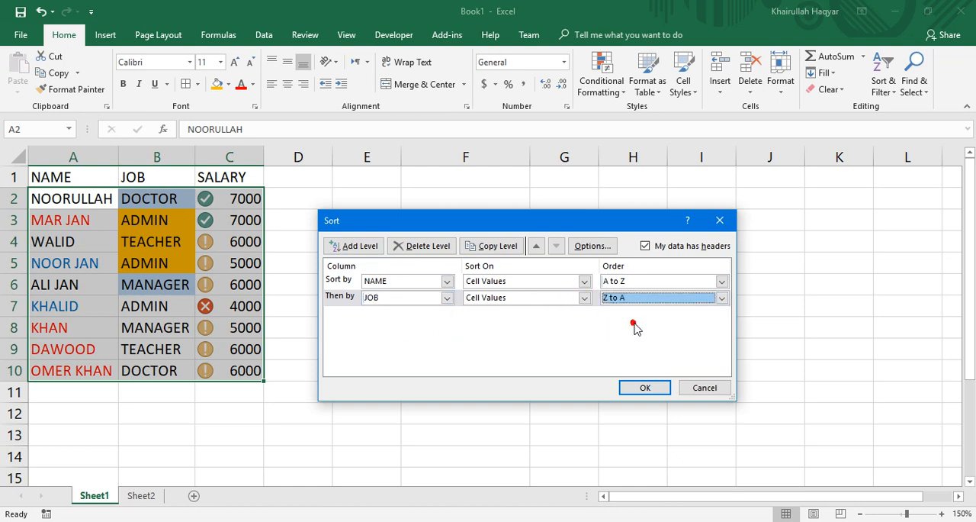
{"action": "left_click", "coordinate": [557, 298]}
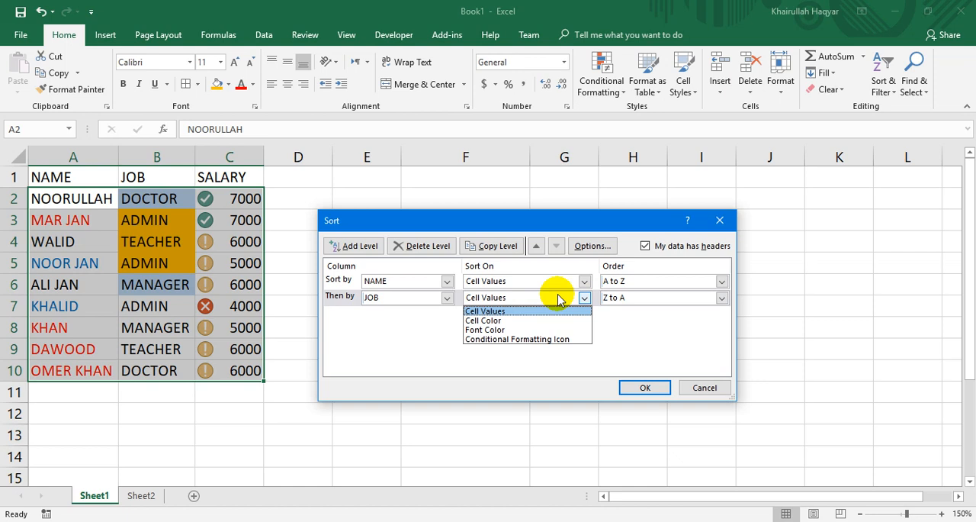
{"action": "left_click", "coordinate": [557, 297]}
Add a third sort level by SALARY, ordered Smallest to Largest.
{"action": "left_click", "coordinate": [366, 248]}
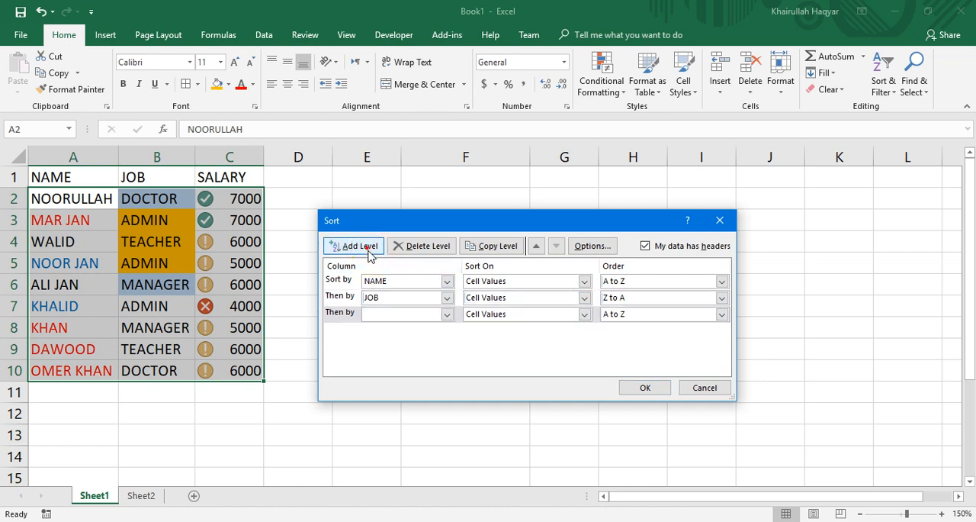
{"action": "left_click", "coordinate": [447, 314]}
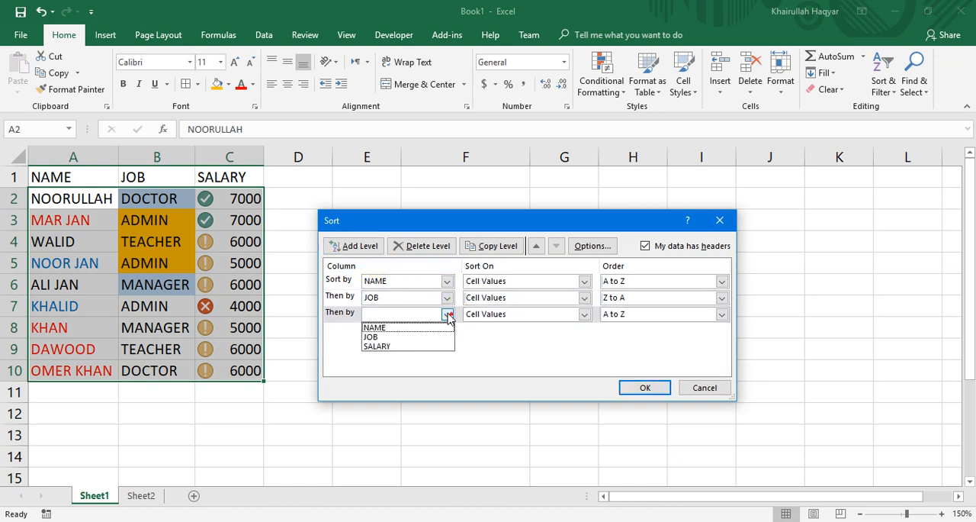
{"action": "left_click", "coordinate": [415, 347]}
{"action": "left_click", "coordinate": [637, 313]}
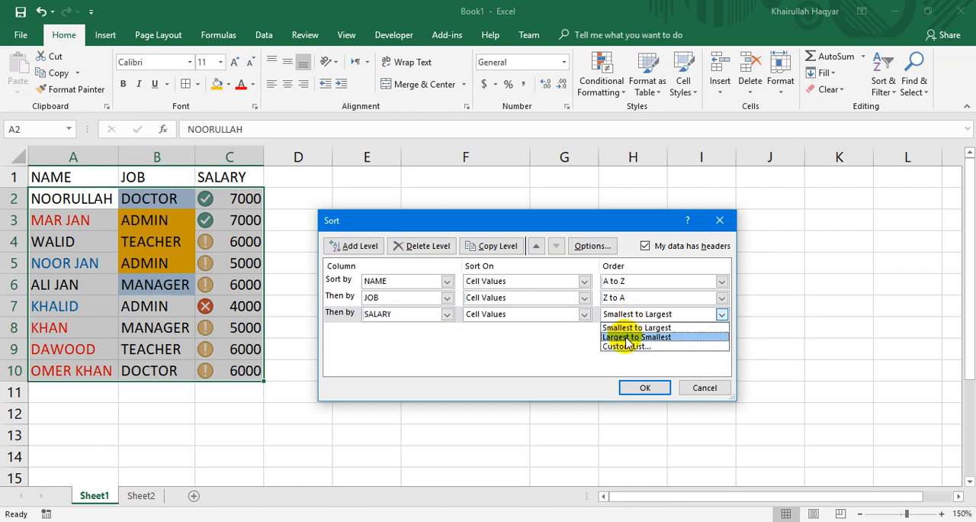
{"action": "left_click", "coordinate": [606, 327]}
Change the SALARY level to Conditional Formatting Icon with the yellow exclamation symbol On Top, and apply the three-level sort.
{"action": "left_click", "coordinate": [584, 314]}
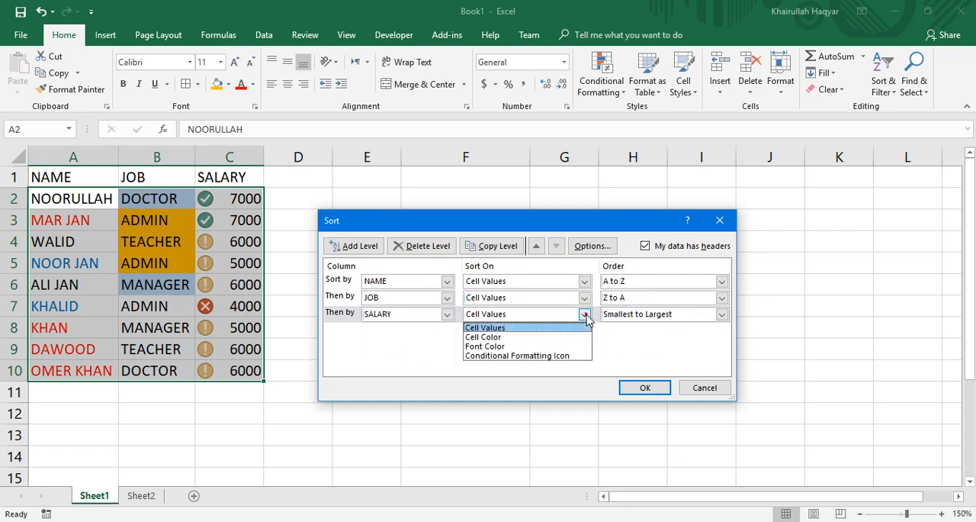
{"action": "left_click", "coordinate": [538, 356]}
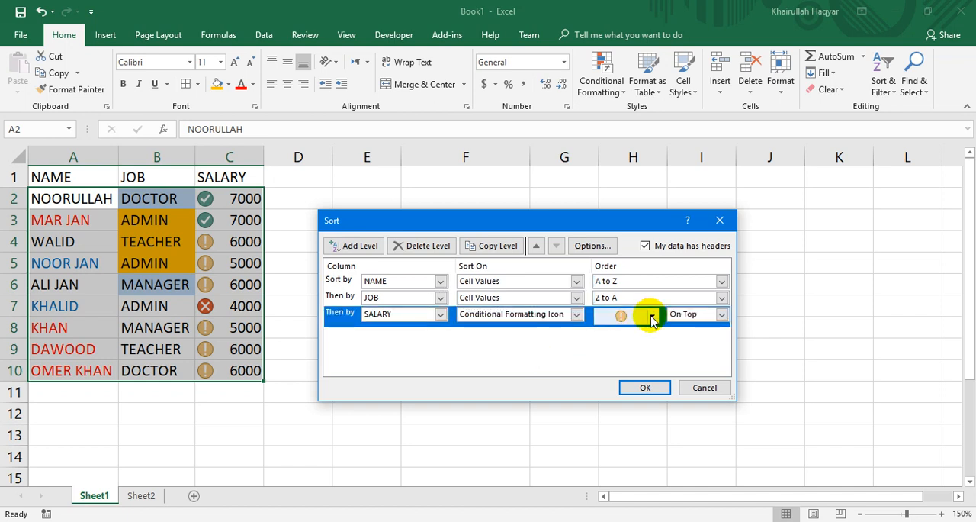
{"action": "left_click", "coordinate": [648, 316]}
{"action": "left_click", "coordinate": [604, 337]}
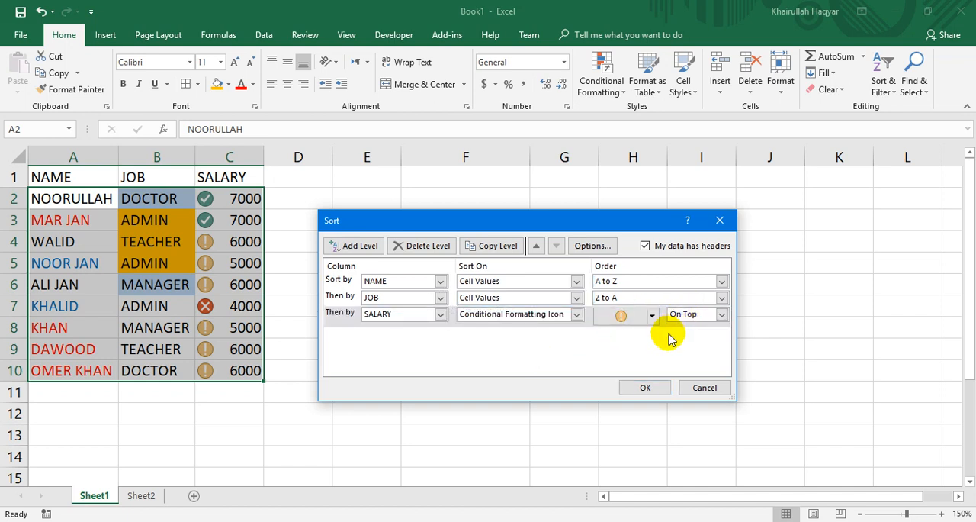
{"action": "left_click", "coordinate": [633, 393]}
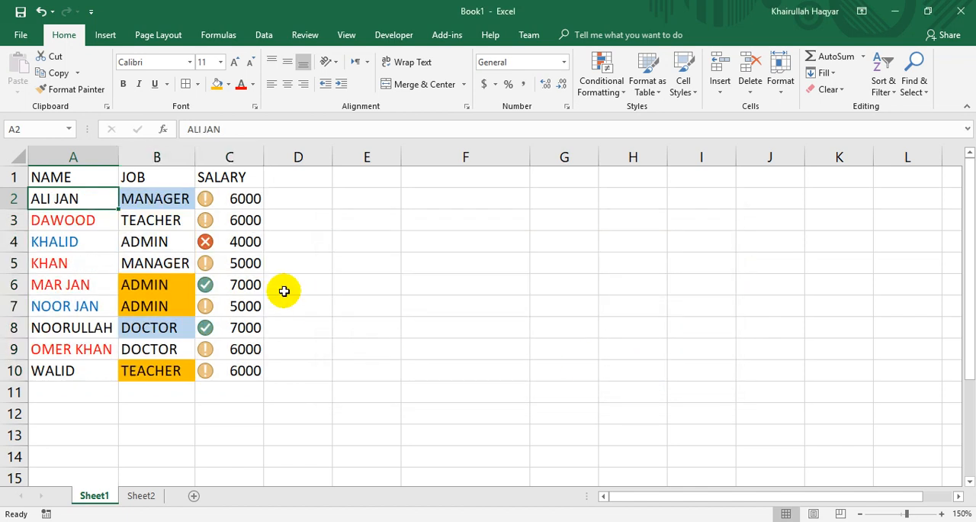
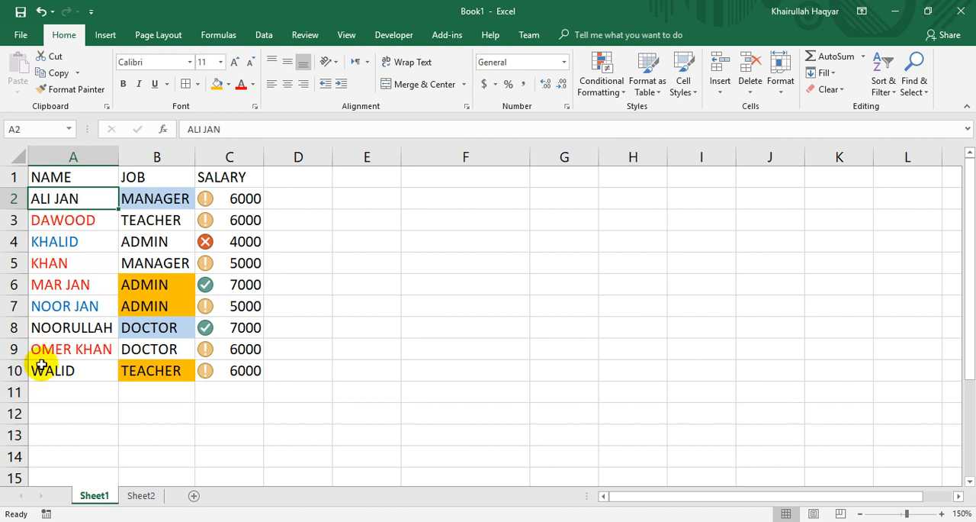
Add a record in row 11 with the same name as A2, job MANAGER and salary 7000.
{"action": "left_click", "coordinate": [39, 392]}
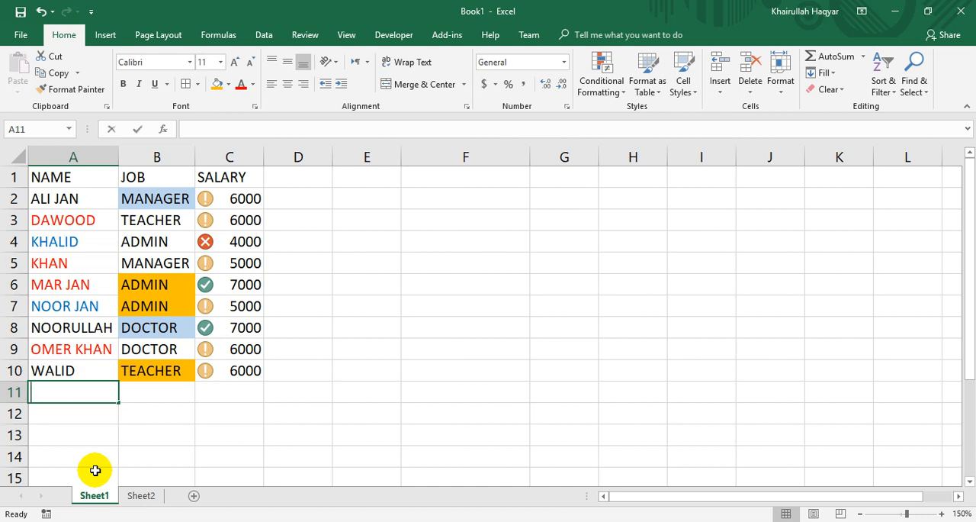
{"action": "type", "text": "ALID"}
{"action": "key", "text": "BackSpace"}
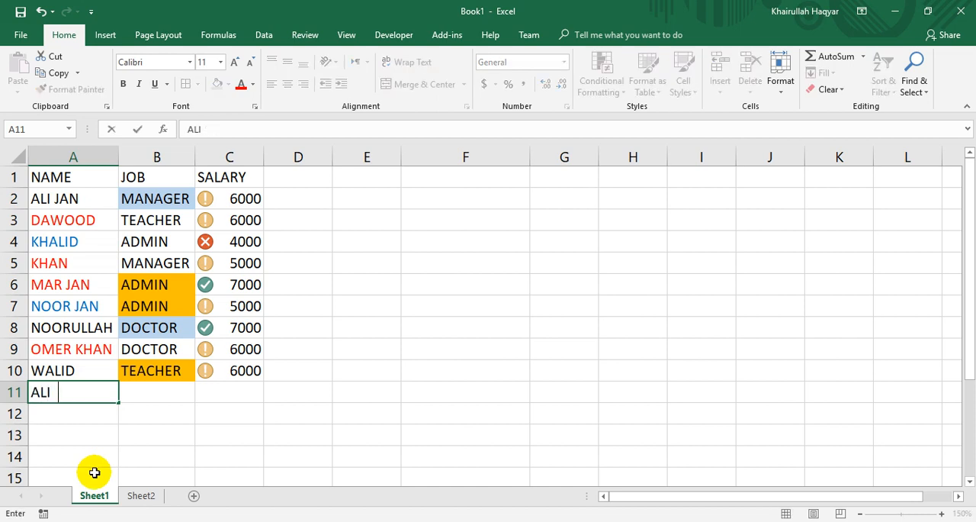
{"action": "key", "text": "Tab"}
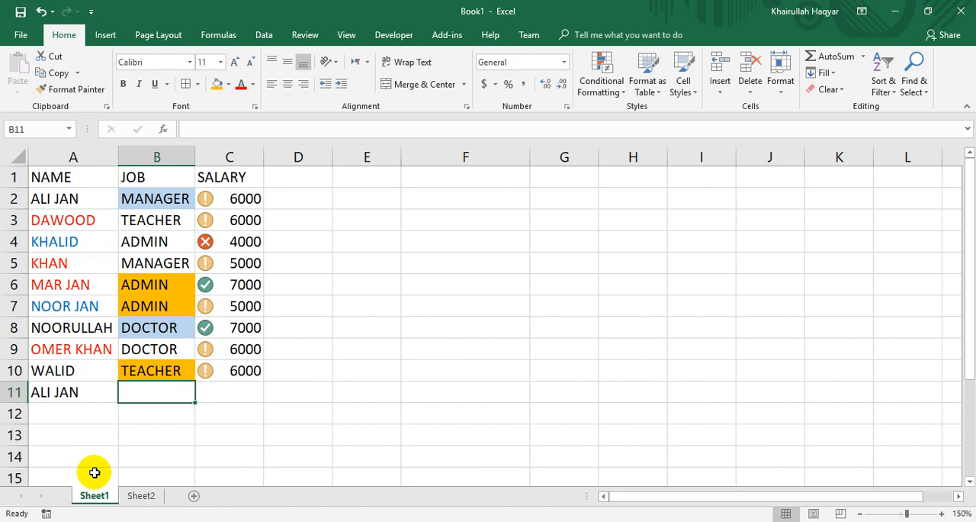
{"action": "type", "text": "MA"}
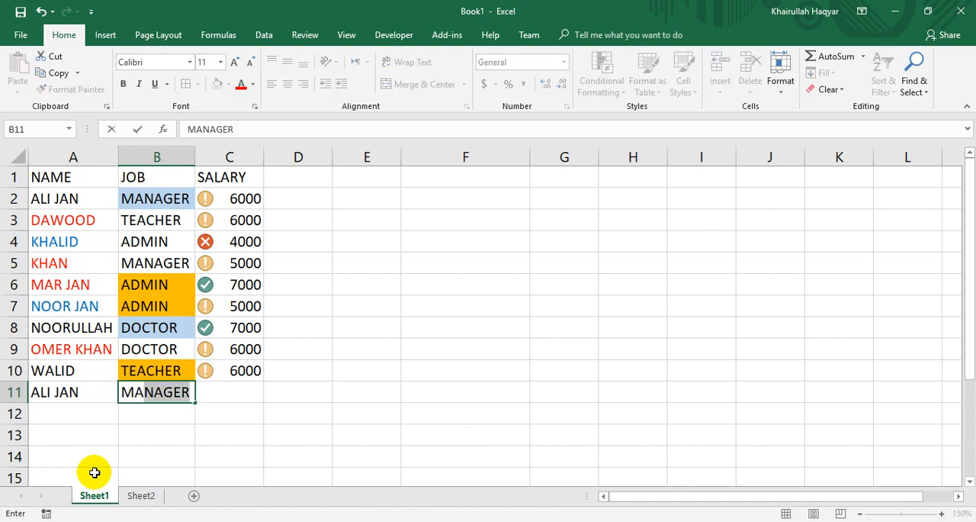
{"action": "key", "text": "Tab"}
{"action": "type", "text": "70"}
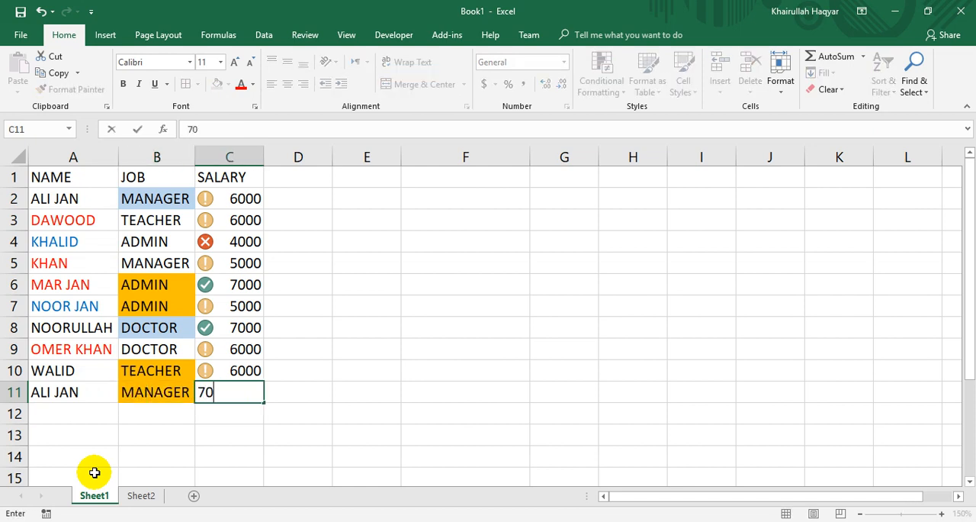
{"action": "type", "text": "00"}
{"action": "key", "text": "Return"}
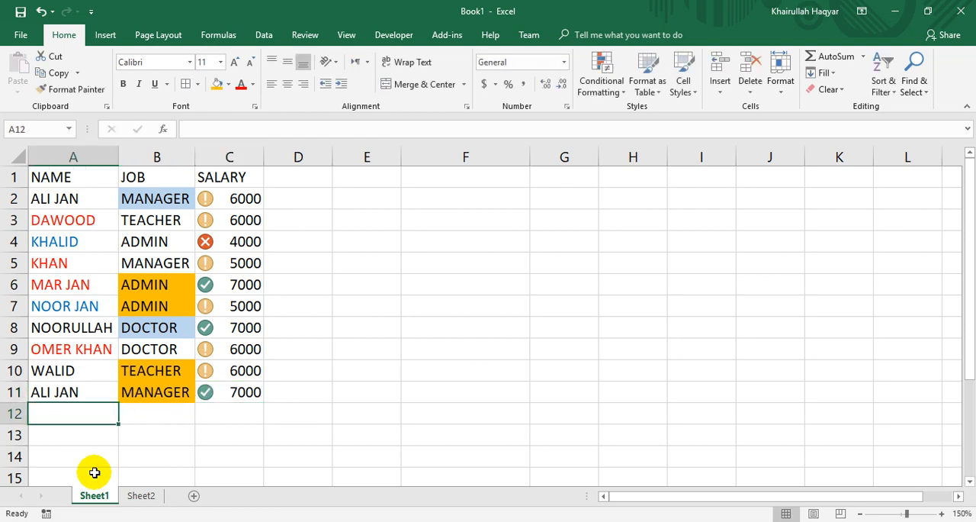
Add a record in row 12 with the same repeated name, job ADMIN and salary 8000.
{"action": "type", "text": "ALI JAN"}
{"action": "key", "text": "Tab"}
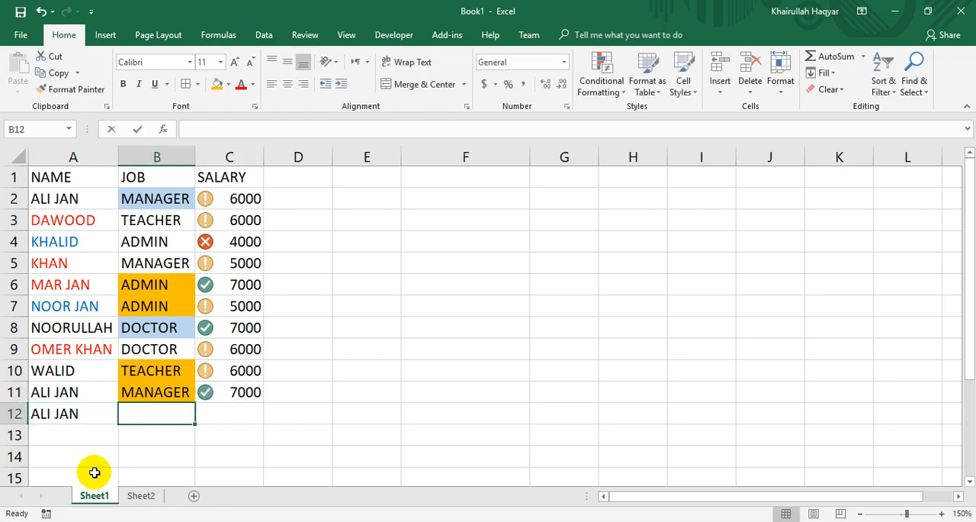
{"action": "type", "text": "AD"}
{"action": "key", "text": "Tab"}
{"action": "type", "text": "80"}
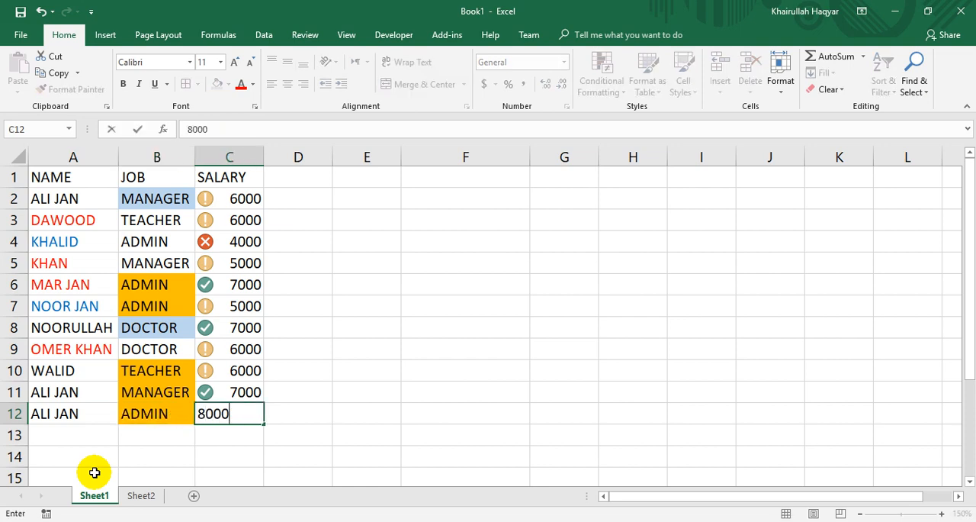
{"action": "key", "text": "Return"}
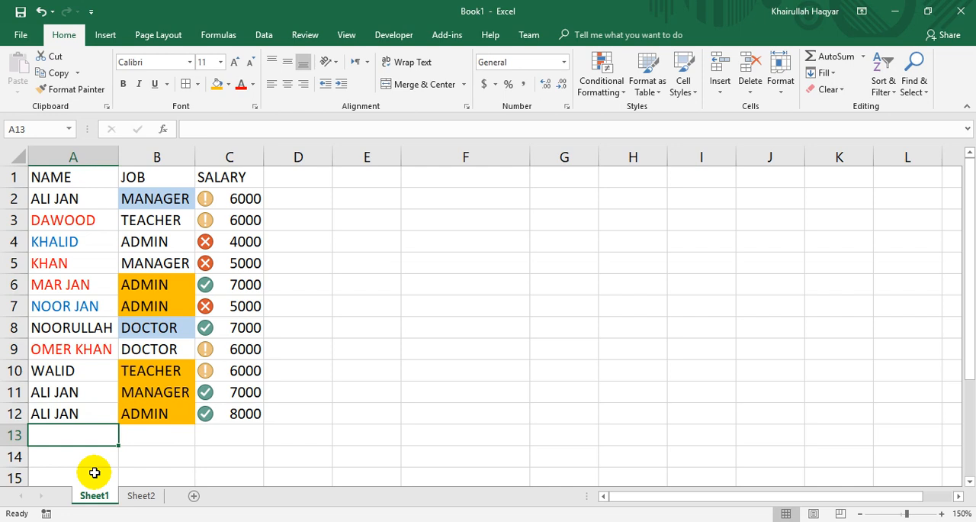
Delete the SALARY and JOB levels from the custom sort and sort the table only by NAME on Cell Values, A to Z.
{"action": "left_click", "coordinate": [80, 314]}
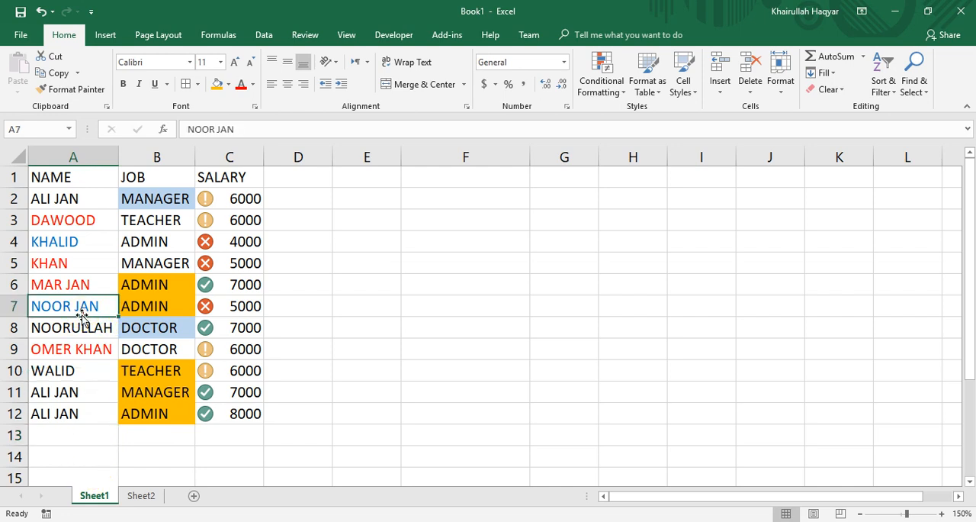
{"action": "left_click", "coordinate": [883, 80]}
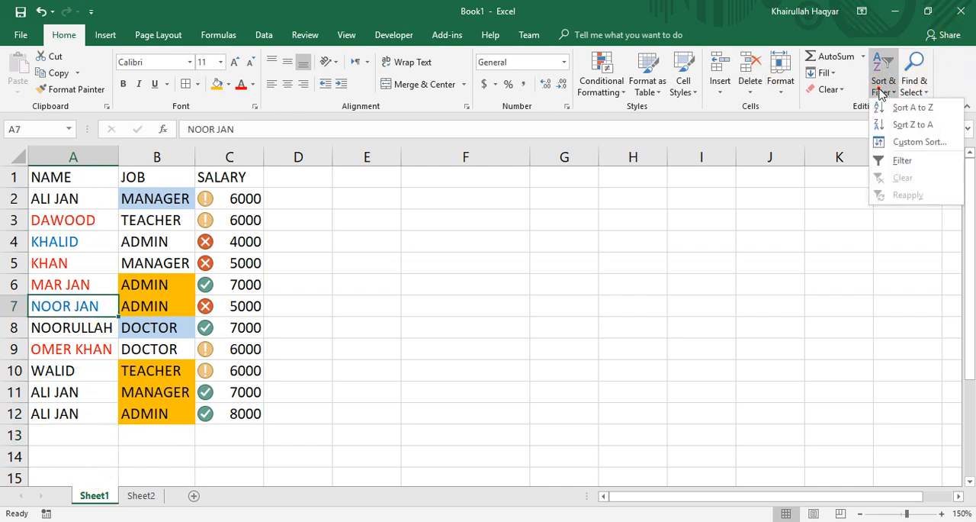
{"action": "left_click", "coordinate": [900, 142]}
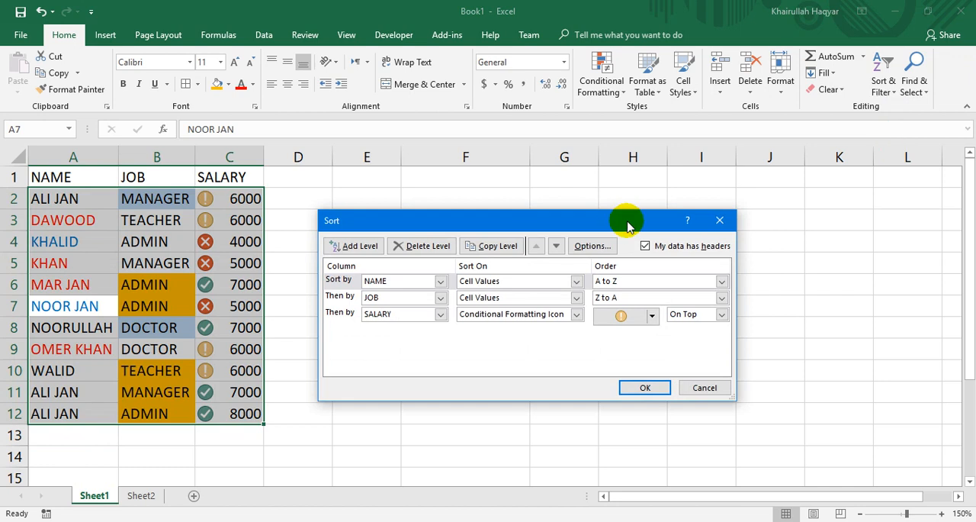
{"action": "left_click", "coordinate": [407, 313]}
{"action": "left_click", "coordinate": [407, 314]}
{"action": "left_click", "coordinate": [429, 248]}
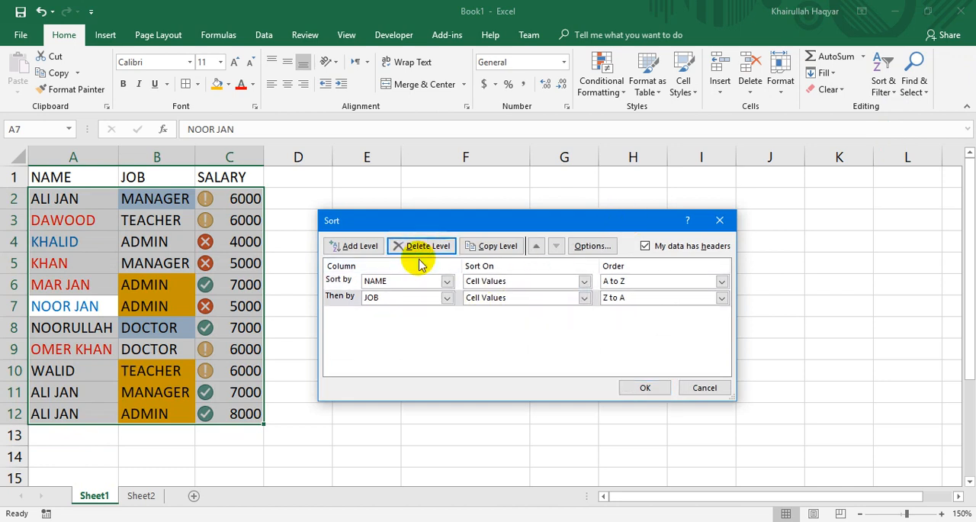
{"action": "left_click", "coordinate": [424, 245]}
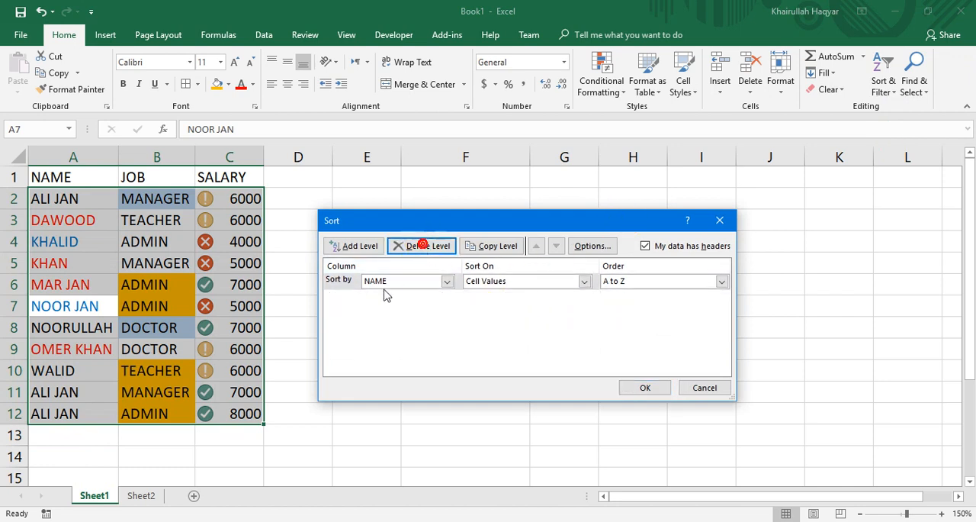
{"action": "left_click", "coordinate": [639, 282]}
{"action": "left_click", "coordinate": [639, 295]}
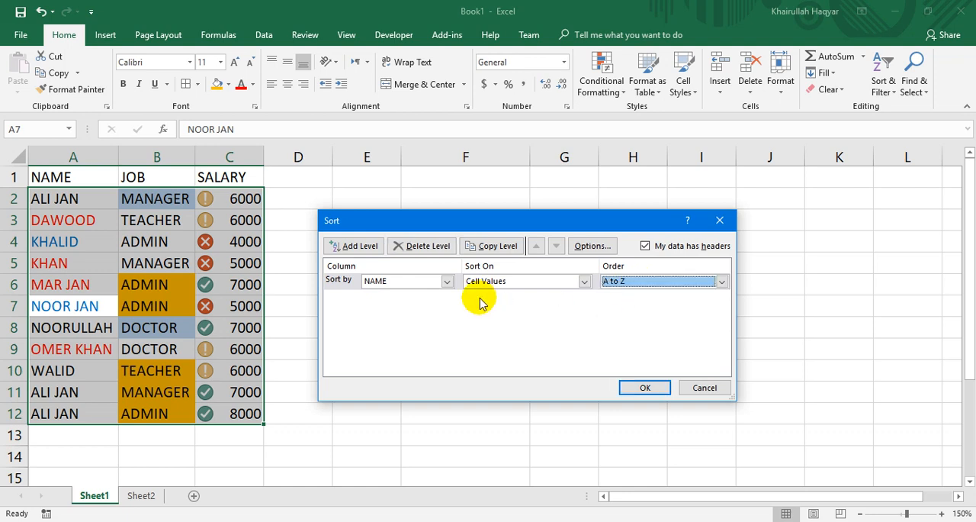
{"action": "left_click", "coordinate": [652, 385]}
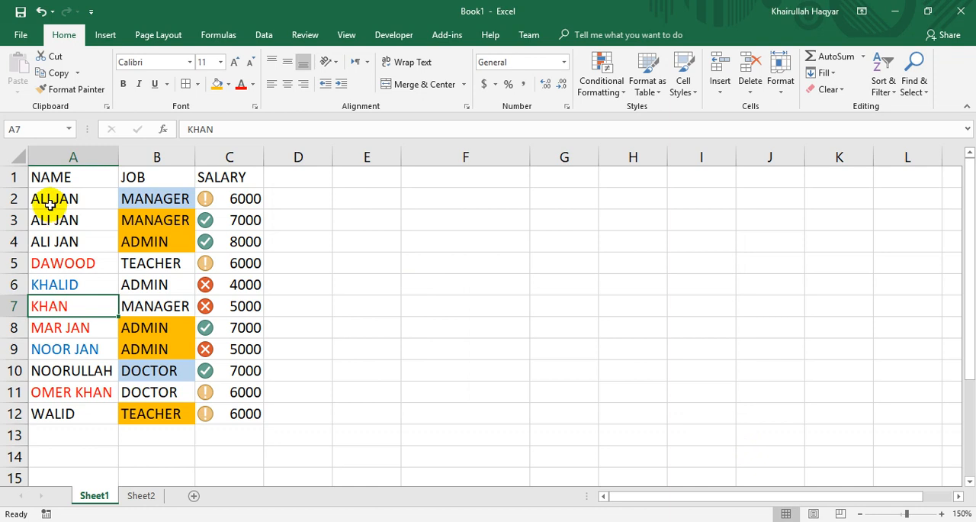
Add a record in row 13 with the name from A2, job ADMIN and salary 8200.
{"action": "left_click", "coordinate": [51, 429]}
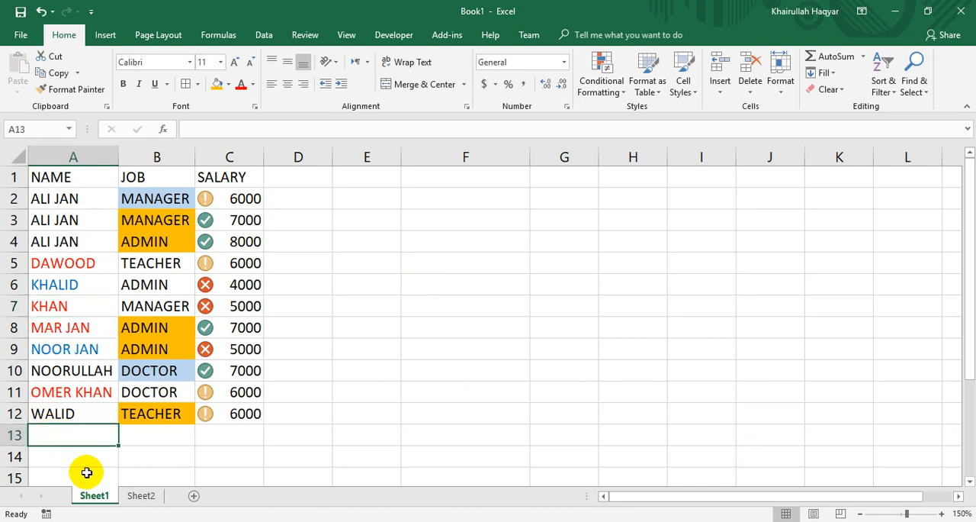
{"action": "type", "text": "ALI JAN"}
{"action": "key", "text": "Tab"}
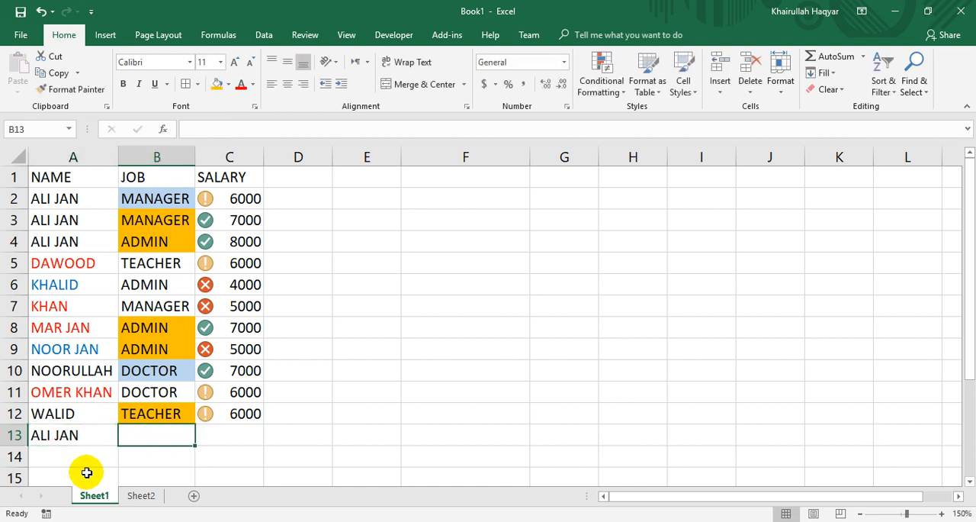
{"action": "type", "text": "ADMIN"}
{"action": "key", "text": "Tab"}
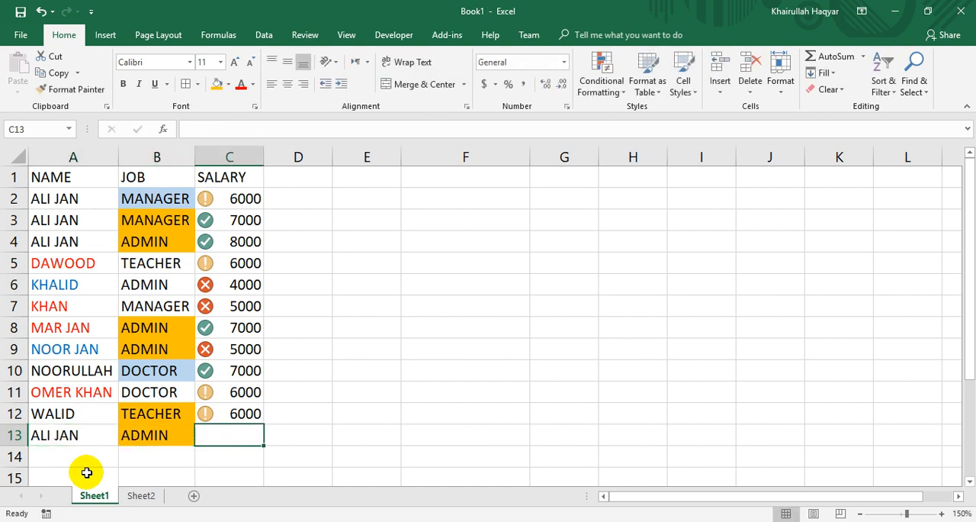
{"action": "type", "text": "8200"}
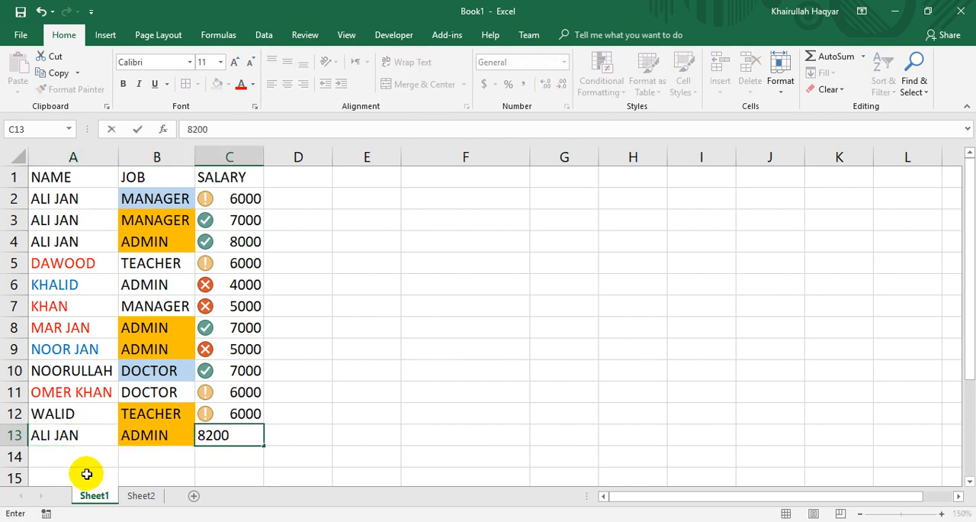
{"action": "key", "text": "Return"}
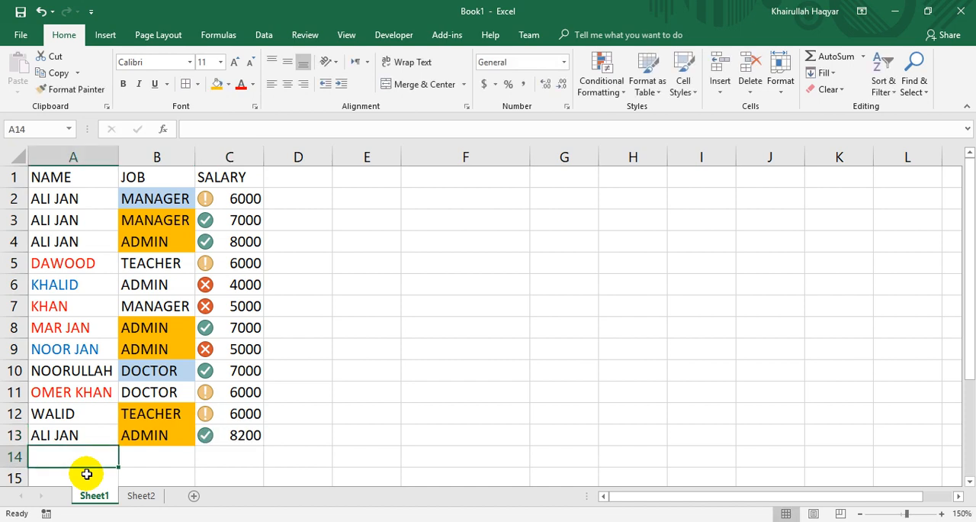
Apply the single-level custom sort by NAME, A to Z, again and inspect the repeated-name records in rows 2 to 5.
{"action": "left_click", "coordinate": [95, 349]}
{"action": "left_click", "coordinate": [886, 89]}
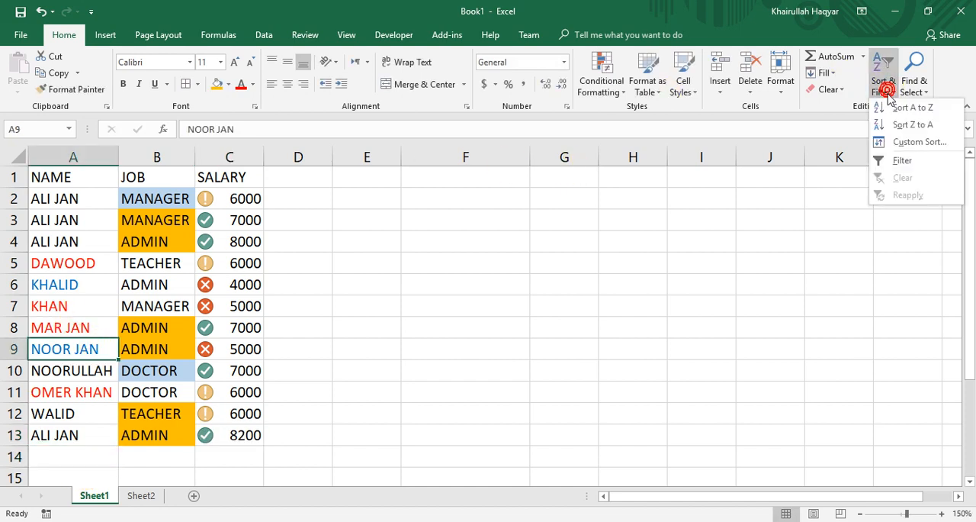
{"action": "left_click", "coordinate": [918, 142]}
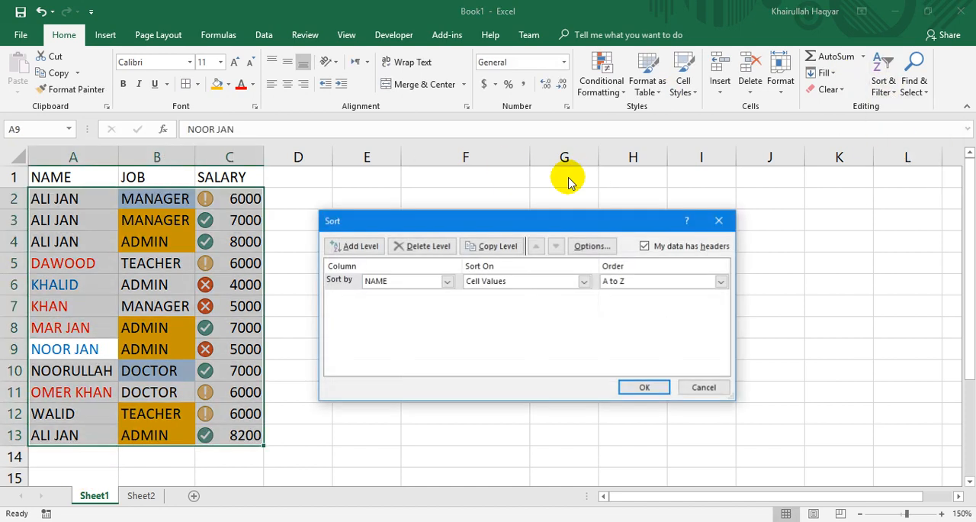
{"action": "left_click", "coordinate": [644, 388]}
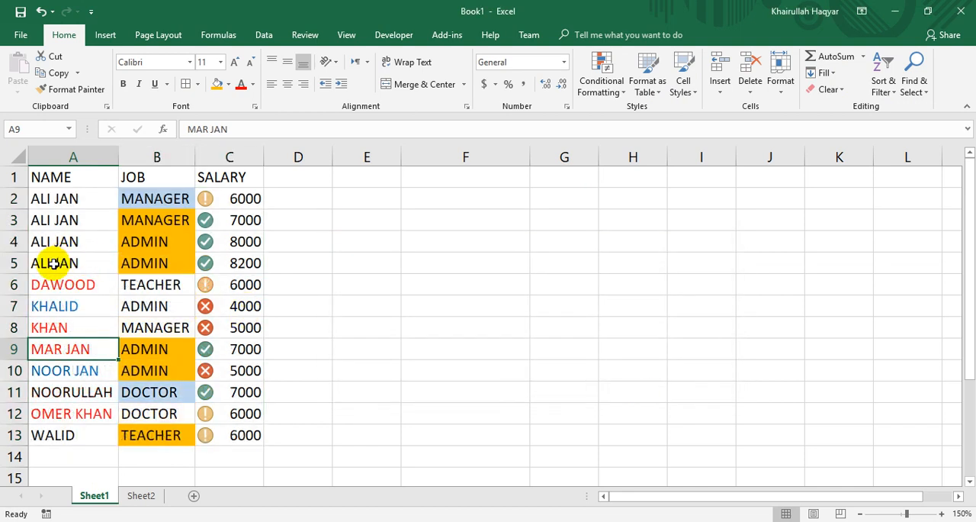
{"action": "left_click_drag", "start_coordinate": [55, 262], "coordinate": [216, 199]}
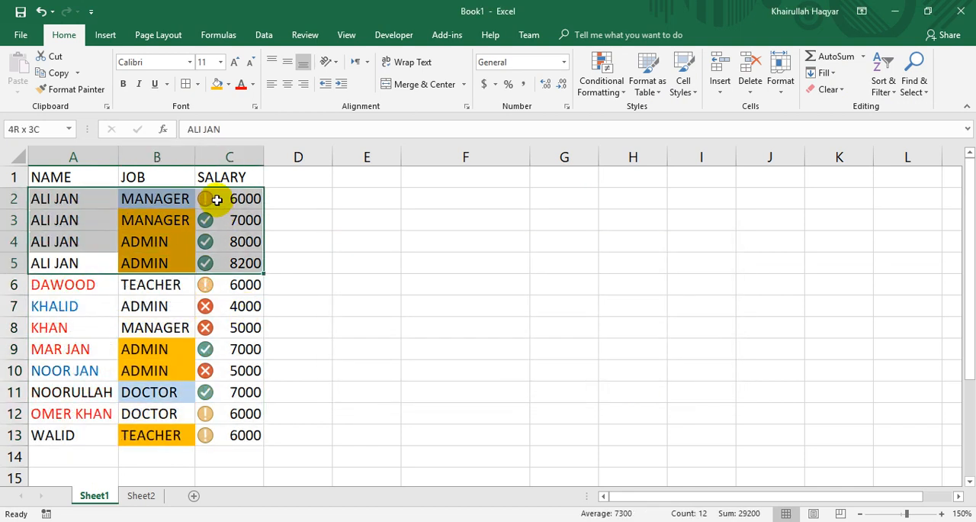
{"action": "left_click", "coordinate": [159, 226]}
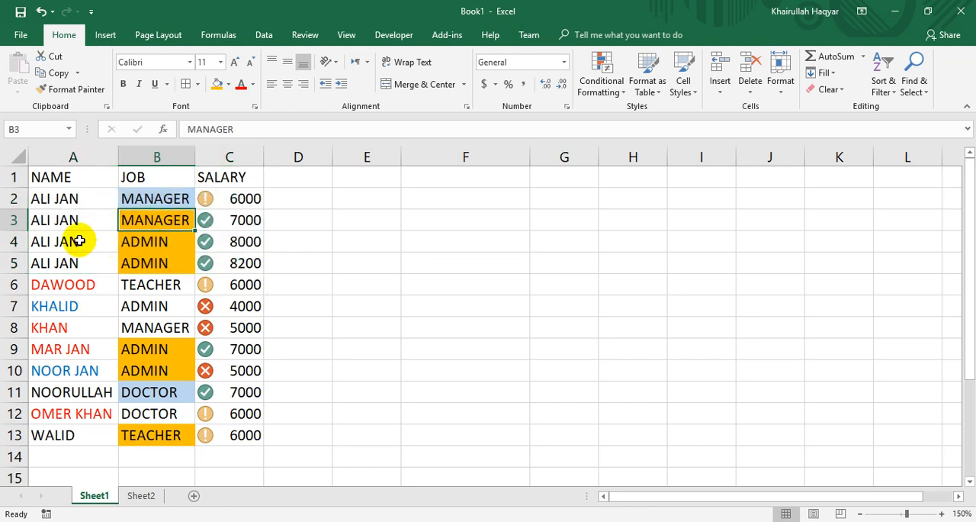
{"action": "left_click_drag", "start_coordinate": [80, 244], "coordinate": [192, 259]}
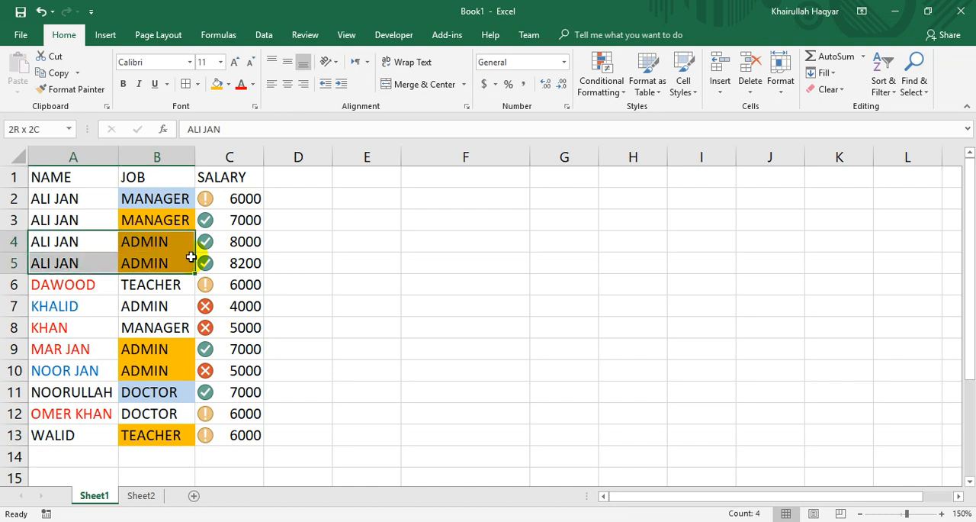
Try a custom sort of the table by JOB on Cell Values, A to Z, and undo it.
{"action": "left_click", "coordinate": [176, 252]}
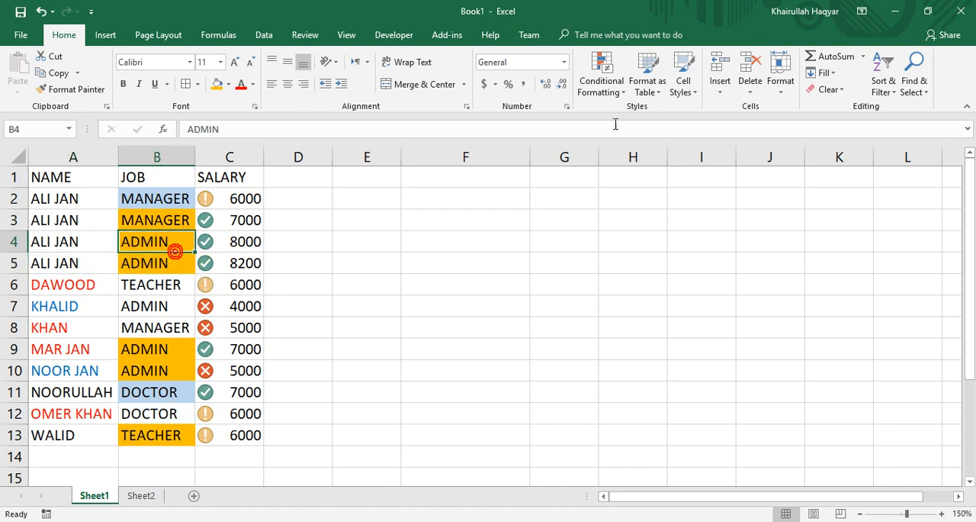
{"action": "left_click", "coordinate": [884, 85]}
{"action": "left_click", "coordinate": [900, 139]}
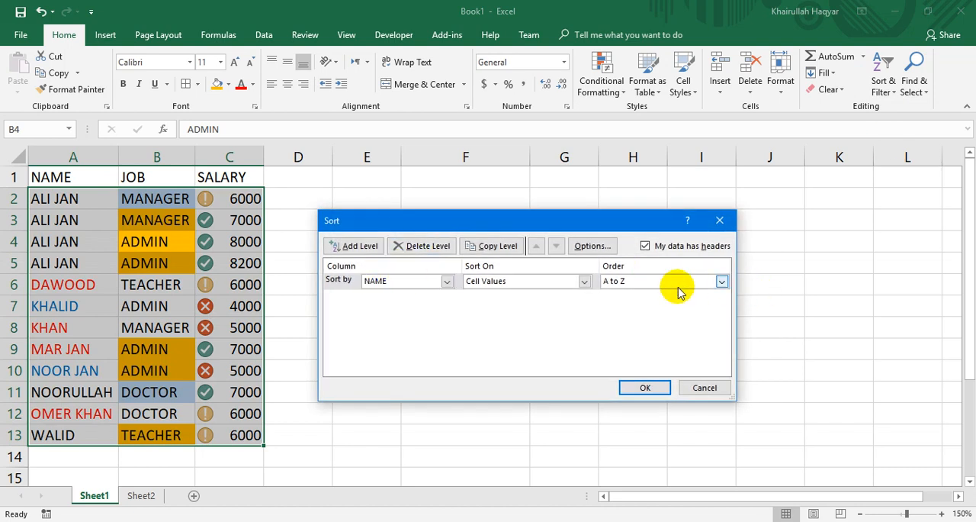
{"action": "left_click", "coordinate": [445, 280]}
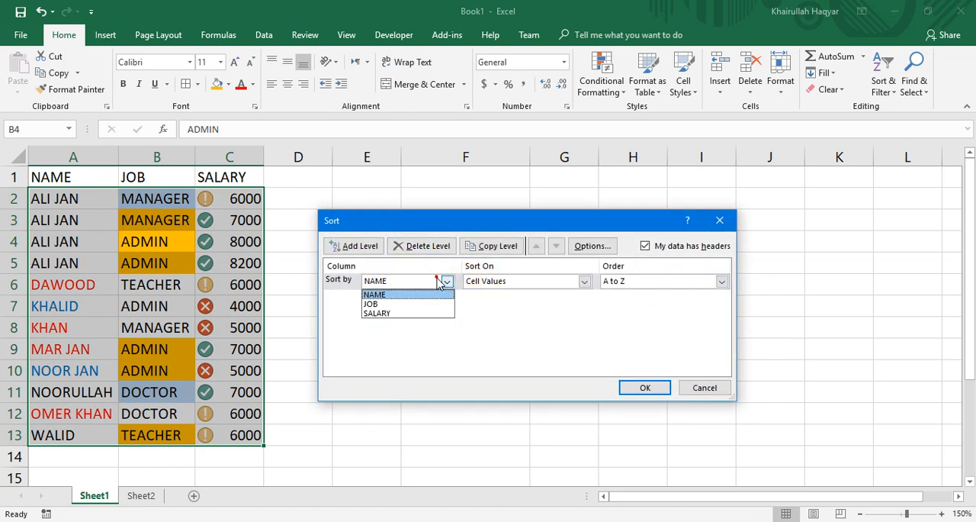
{"action": "left_click", "coordinate": [418, 303]}
{"action": "left_click", "coordinate": [584, 281]}
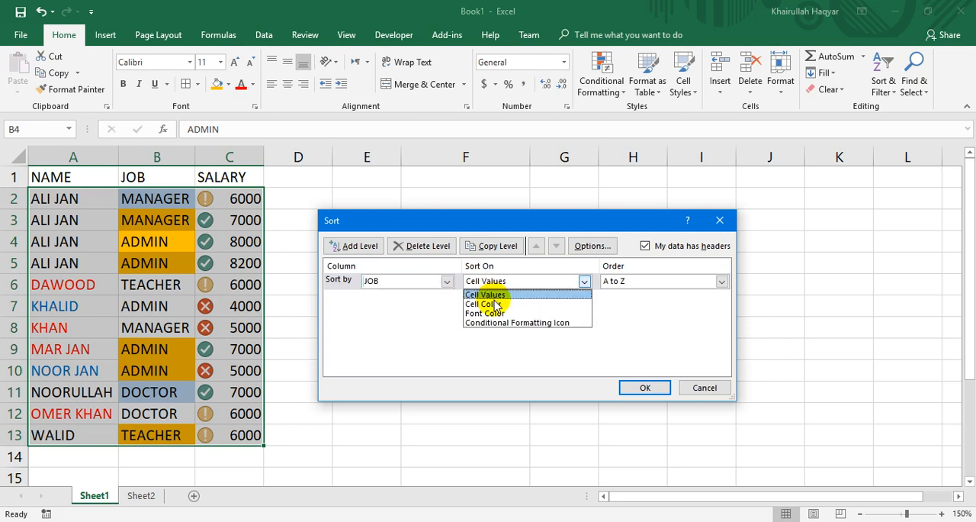
{"action": "left_click", "coordinate": [495, 295]}
{"action": "left_click", "coordinate": [632, 388]}
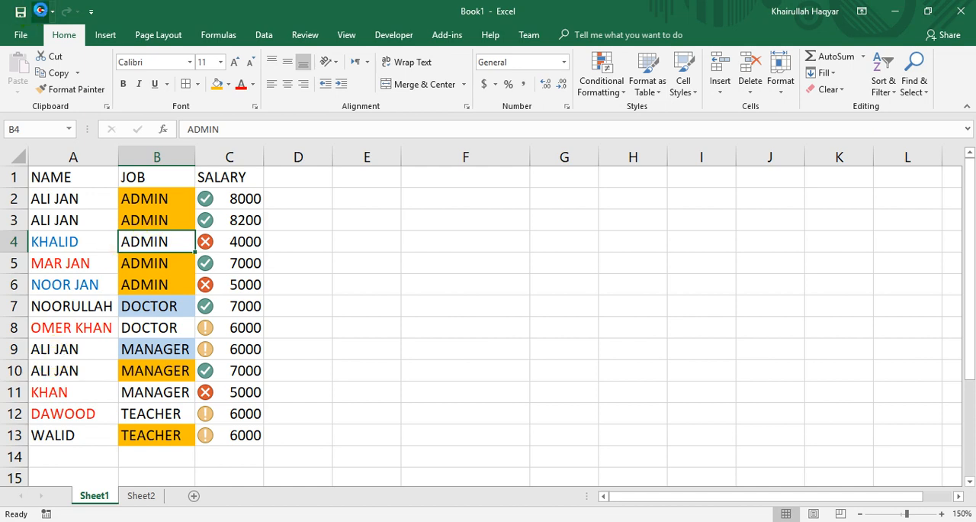
{"action": "left_click", "coordinate": [40, 11]}
In a custom sort of the table, discard a blank added level and copy the NAME level as the second level.
{"action": "left_click", "coordinate": [884, 76]}
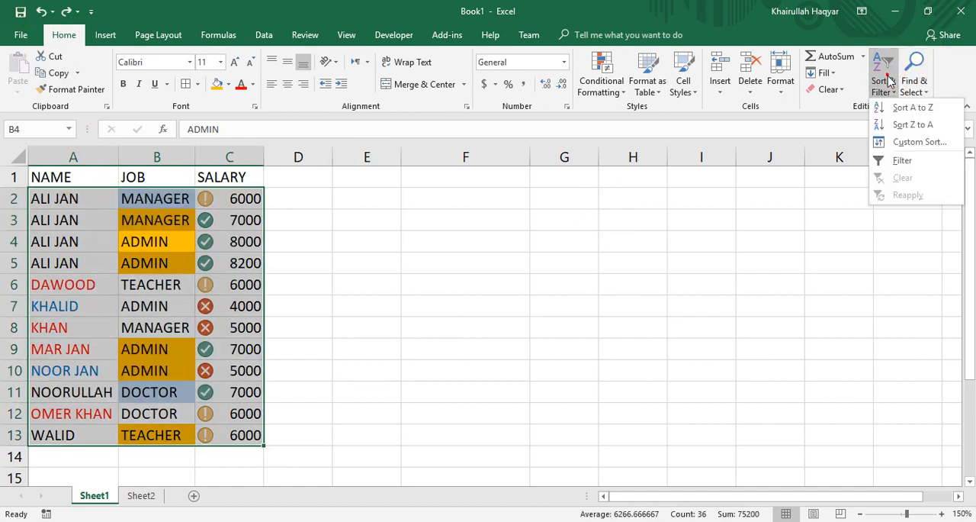
{"action": "left_click", "coordinate": [897, 144]}
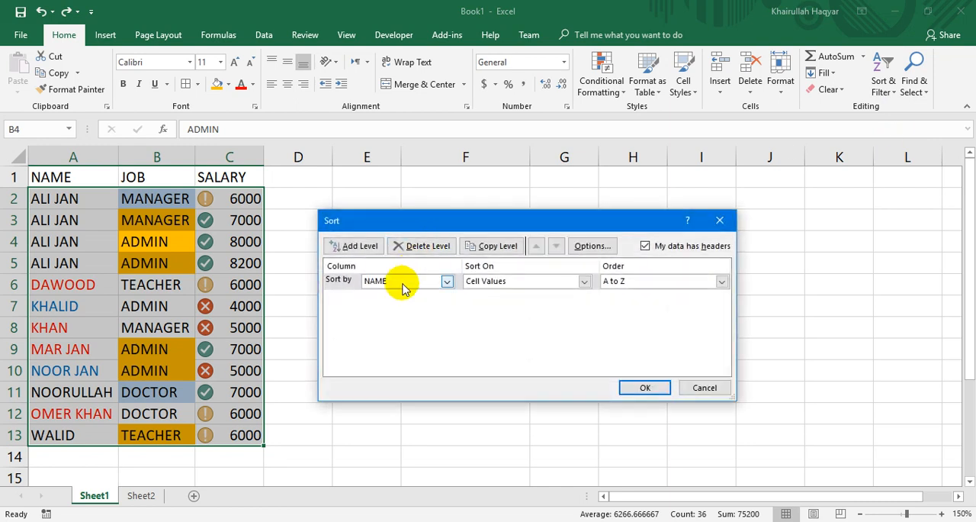
{"action": "left_click", "coordinate": [367, 249]}
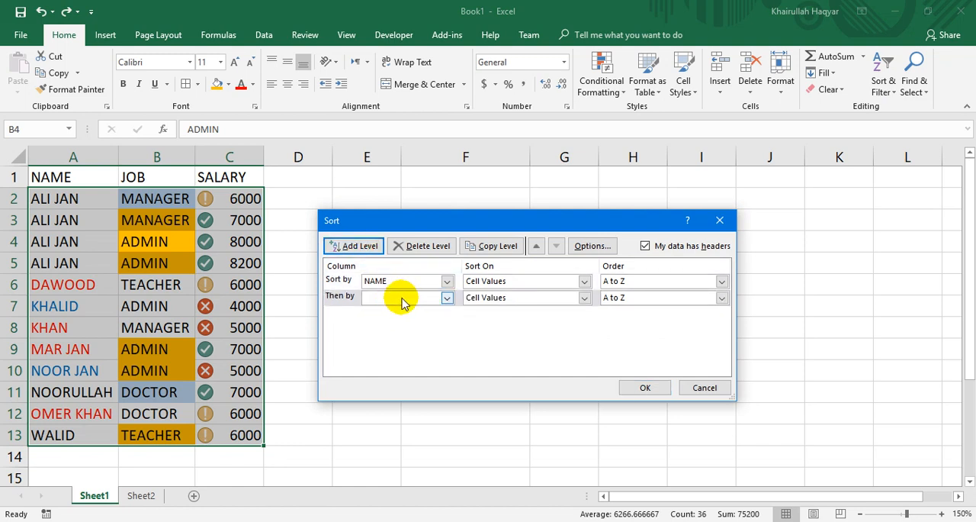
{"action": "left_click", "coordinate": [402, 299]}
{"action": "left_click", "coordinate": [405, 301]}
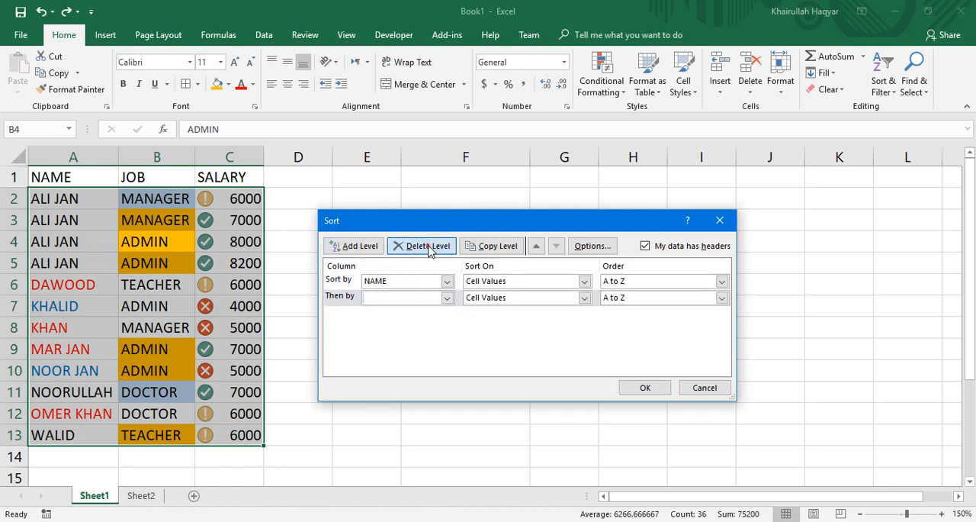
{"action": "left_click", "coordinate": [427, 246]}
{"action": "left_click", "coordinate": [482, 252]}
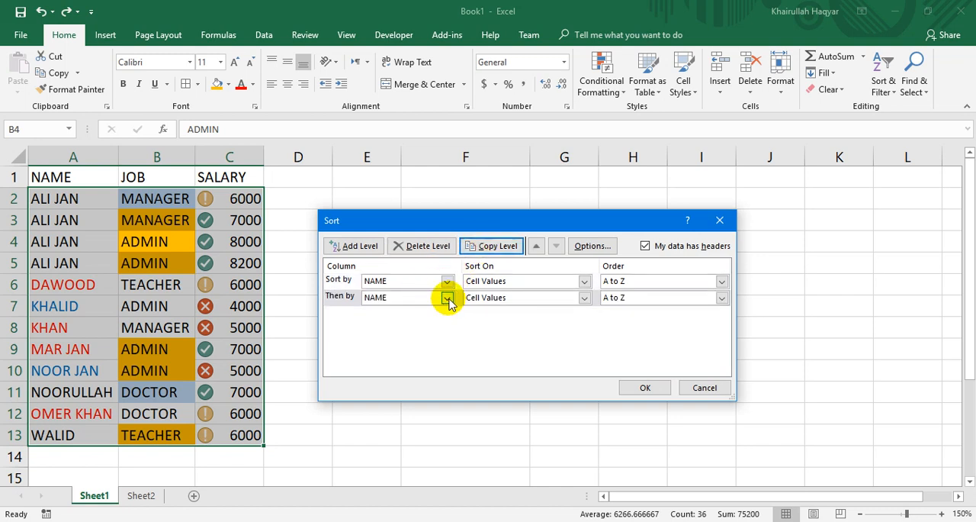
Set the second sort level to JOB on Cell Values, A to Z, and apply the two-level sort.
{"action": "left_click", "coordinate": [447, 297]}
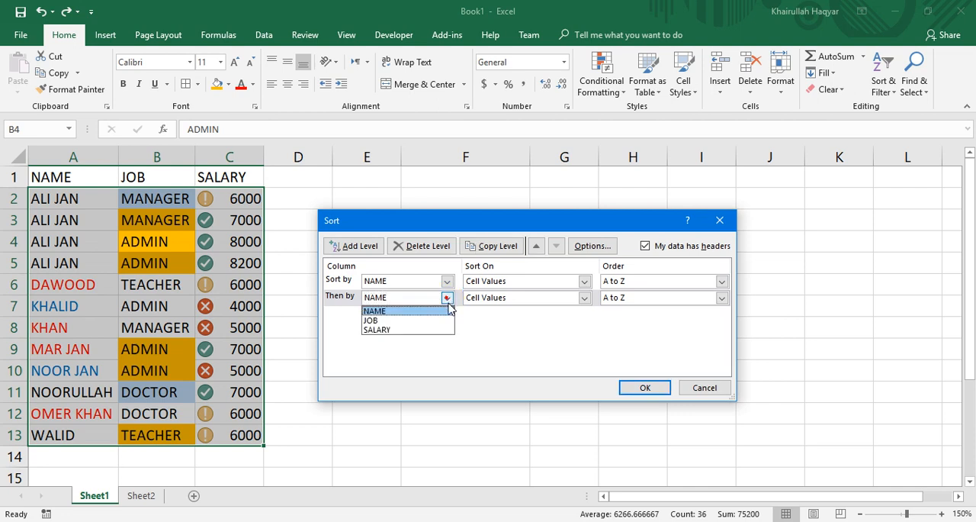
{"action": "left_click", "coordinate": [419, 320]}
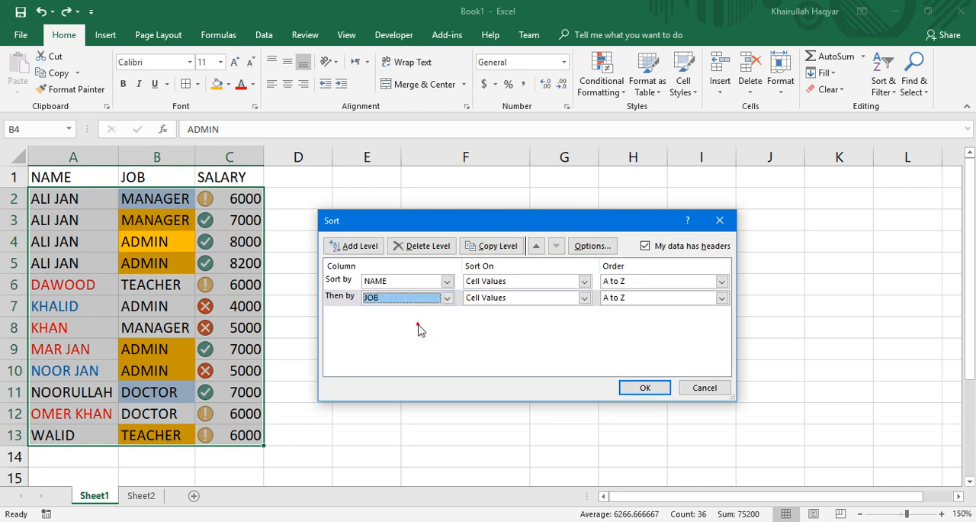
{"action": "left_click", "coordinate": [610, 298]}
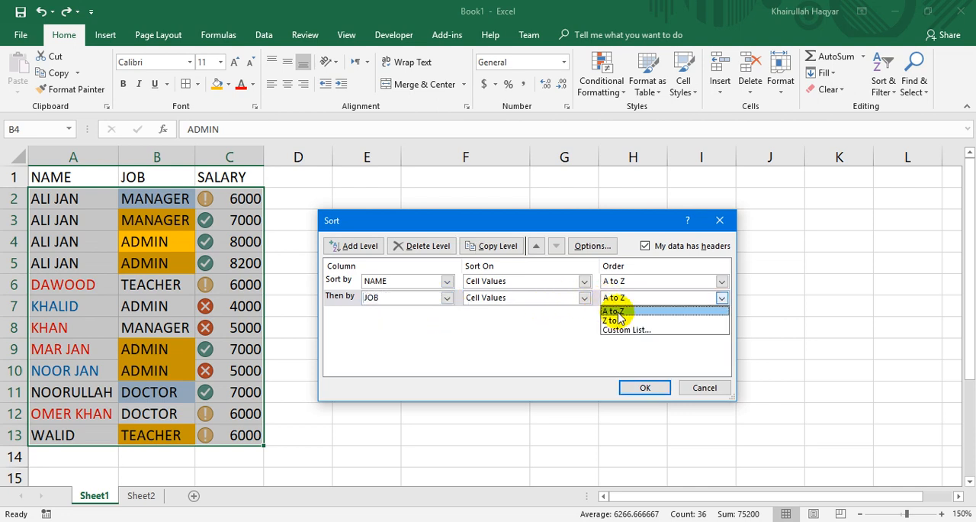
{"action": "left_click", "coordinate": [619, 312]}
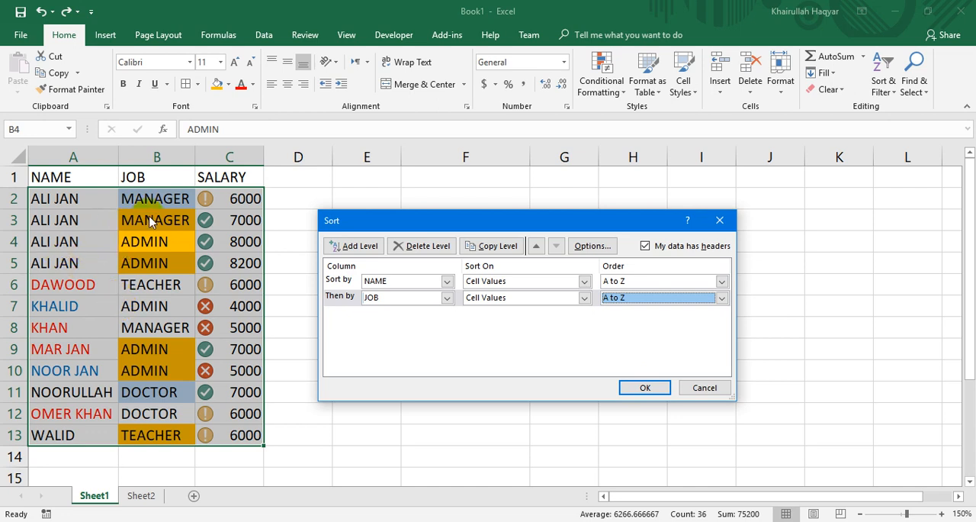
{"action": "left_click", "coordinate": [655, 386]}
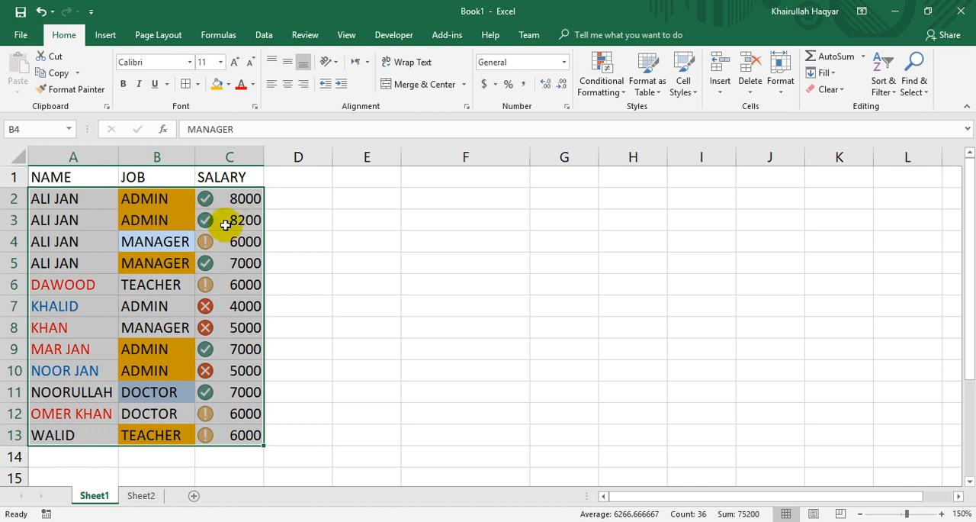
Add a SALARY level on Cell Values, Largest to Smallest, between the NAME and JOB levels of the custom sort.
{"action": "left_click", "coordinate": [883, 86]}
{"action": "left_click", "coordinate": [885, 142]}
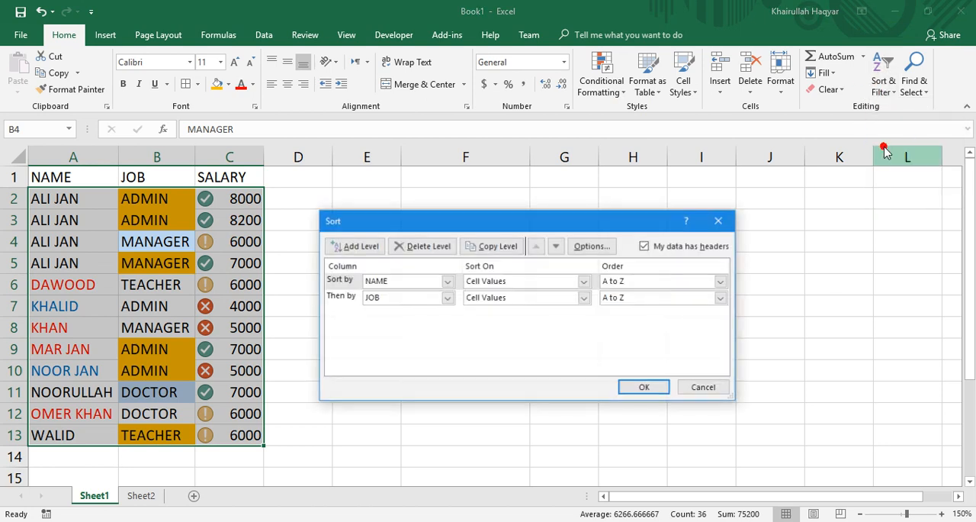
{"action": "left_click", "coordinate": [357, 246]}
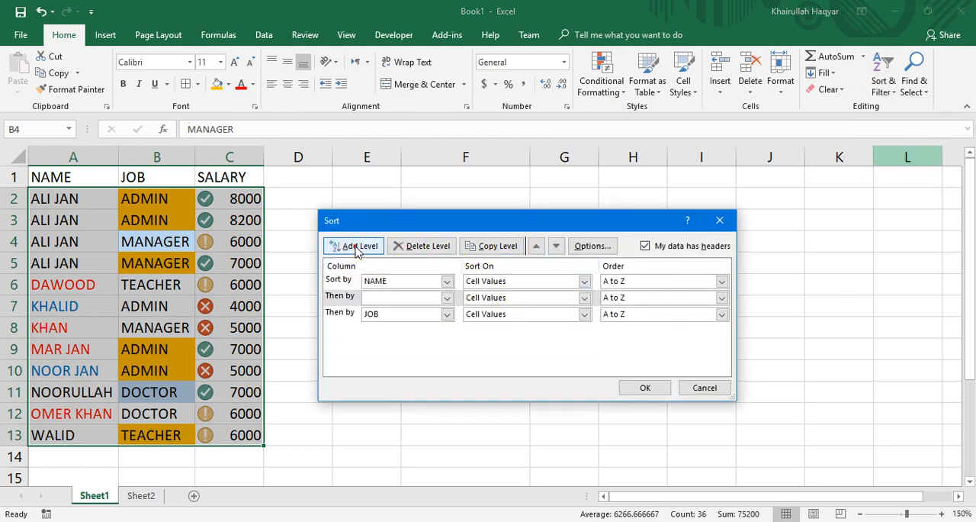
{"action": "left_click", "coordinate": [448, 297]}
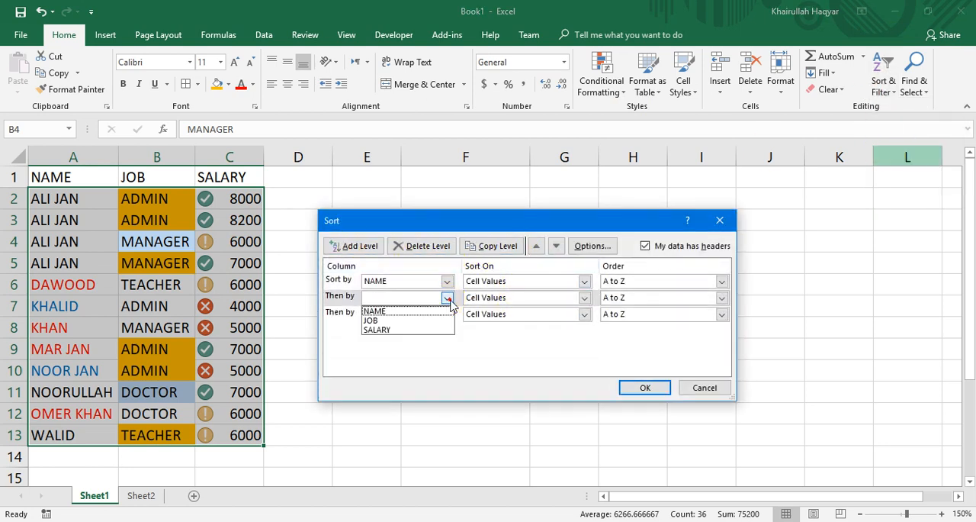
{"action": "left_click", "coordinate": [416, 328]}
{"action": "left_click", "coordinate": [633, 300]}
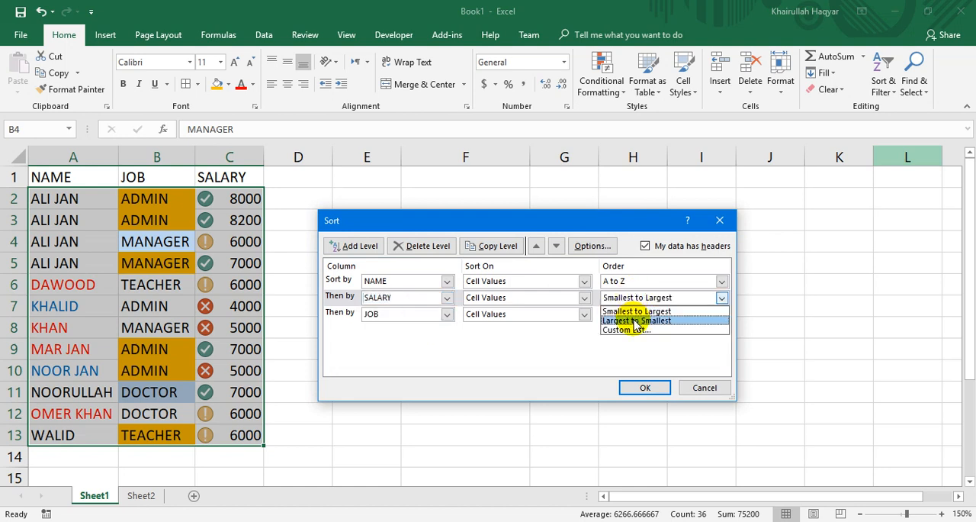
{"action": "left_click", "coordinate": [635, 320]}
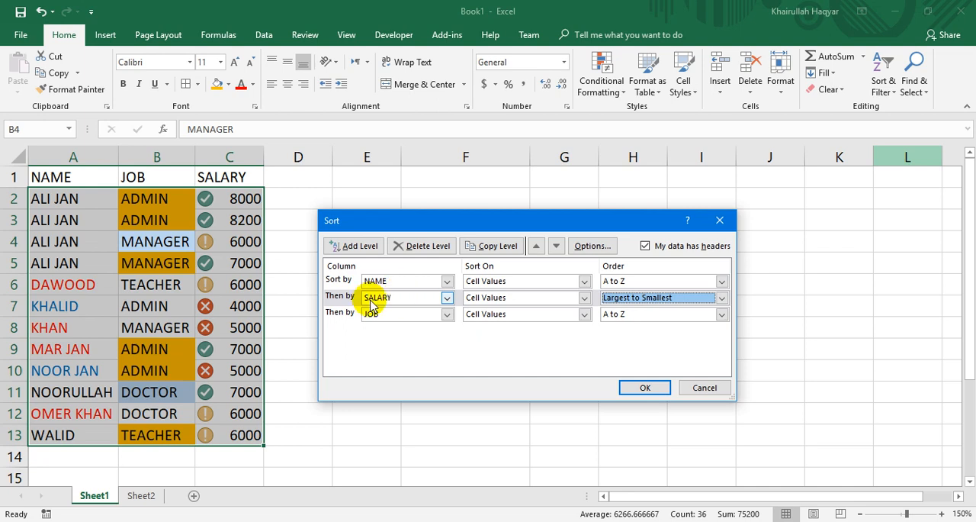
Move the SALARY level below JOB in the sort order and apply the three-level sort.
{"action": "left_click", "coordinate": [555, 247]}
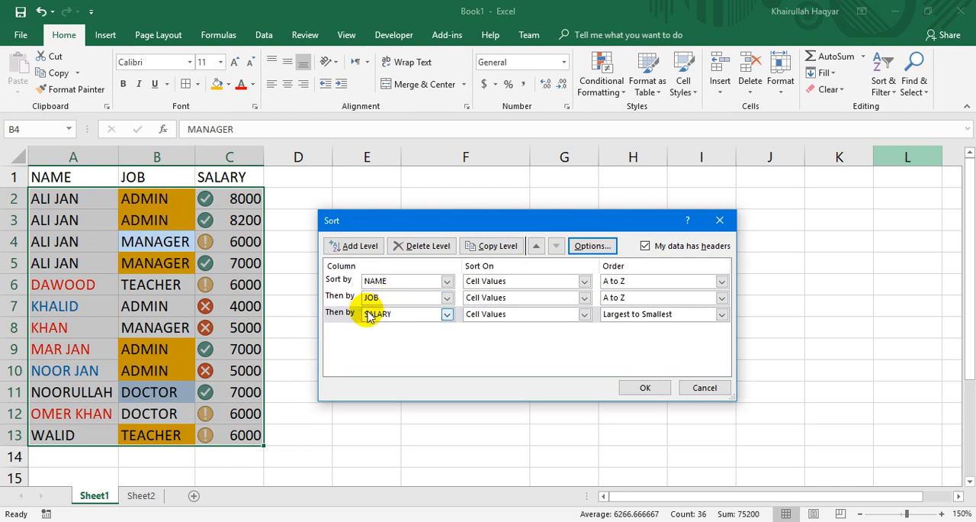
{"action": "left_click", "coordinate": [536, 246]}
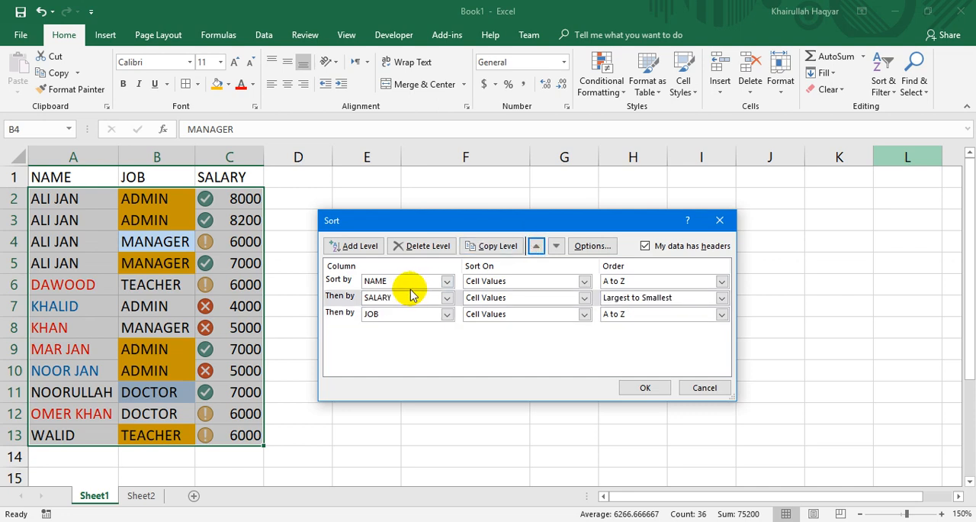
{"action": "left_click", "coordinate": [556, 246]}
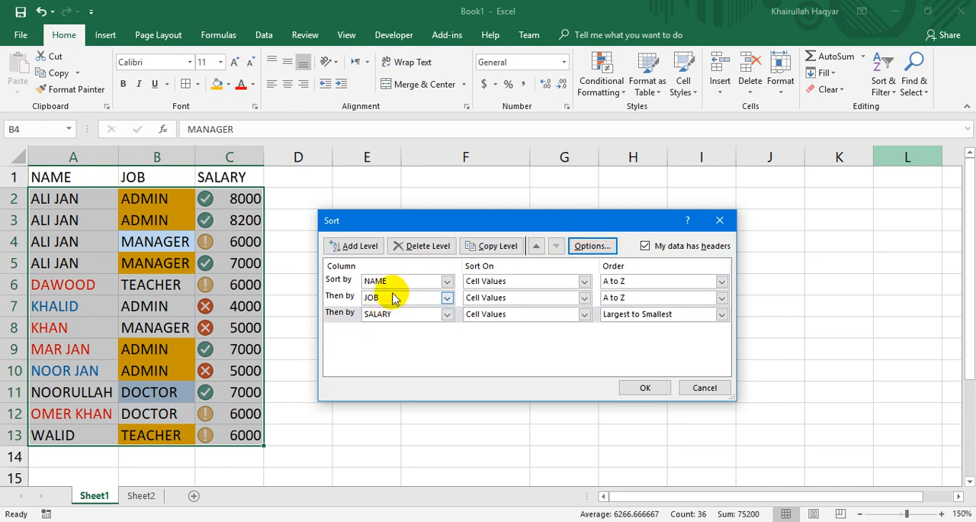
{"action": "left_click", "coordinate": [638, 387]}
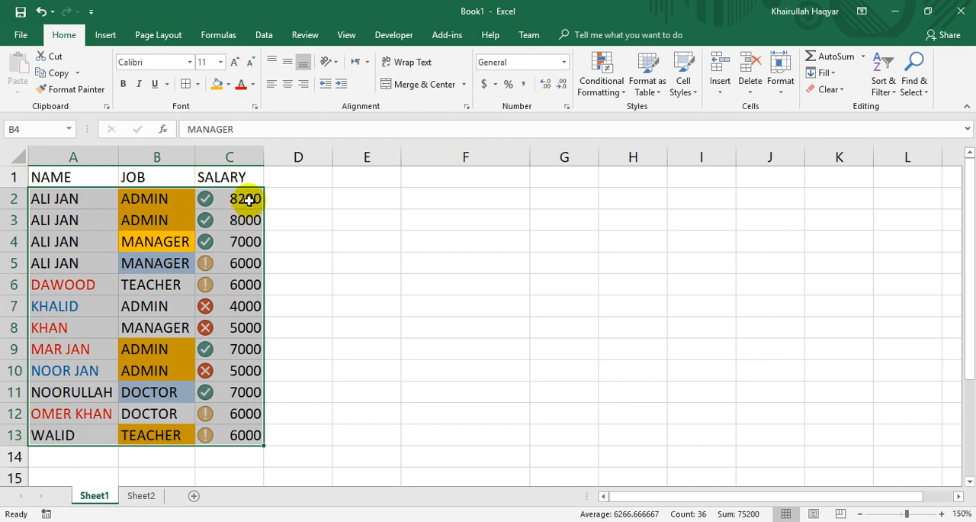
Review the levels of the table's custom sort and close it without changes.
{"action": "left_click", "coordinate": [883, 80]}
{"action": "left_click", "coordinate": [897, 142]}
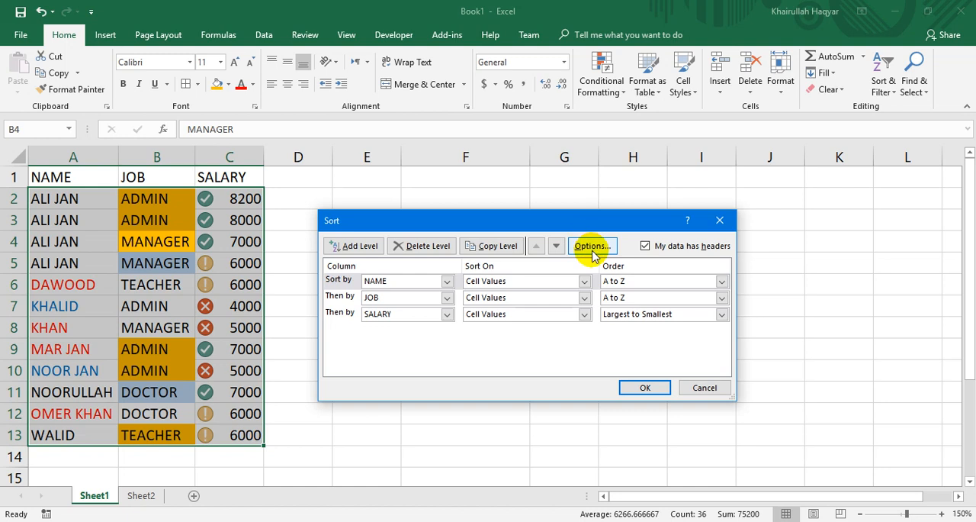
{"action": "left_click", "coordinate": [693, 386]}
Enter six sample first names across row 8, one per cell, in F8:K8.
{"action": "left_click", "coordinate": [428, 336]}
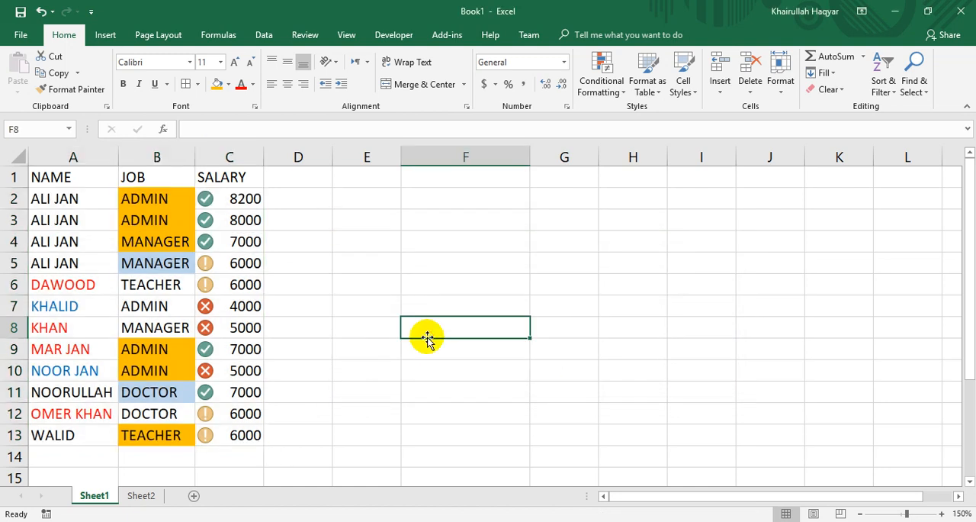
{"action": "type", "text": "AHMAD"}
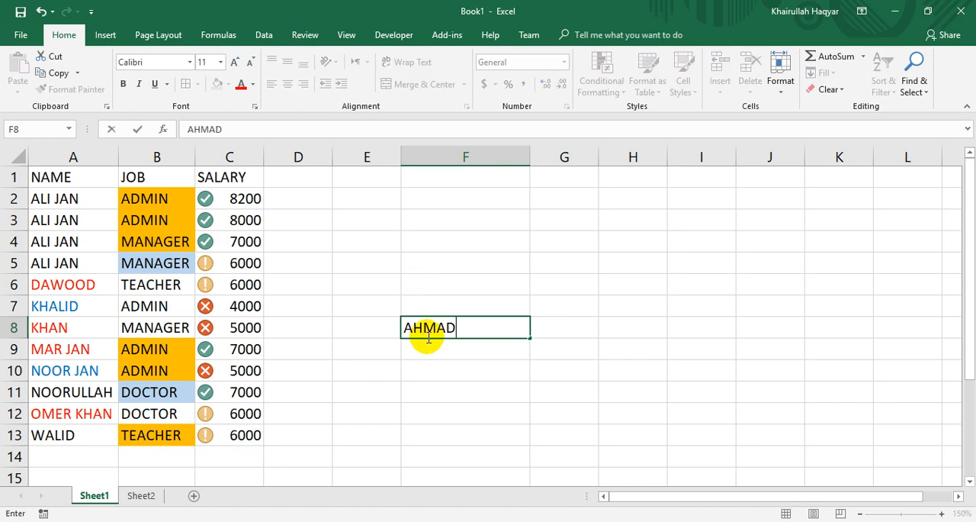
{"action": "key", "text": "Tab"}
{"action": "type", "text": "ZAHID"}
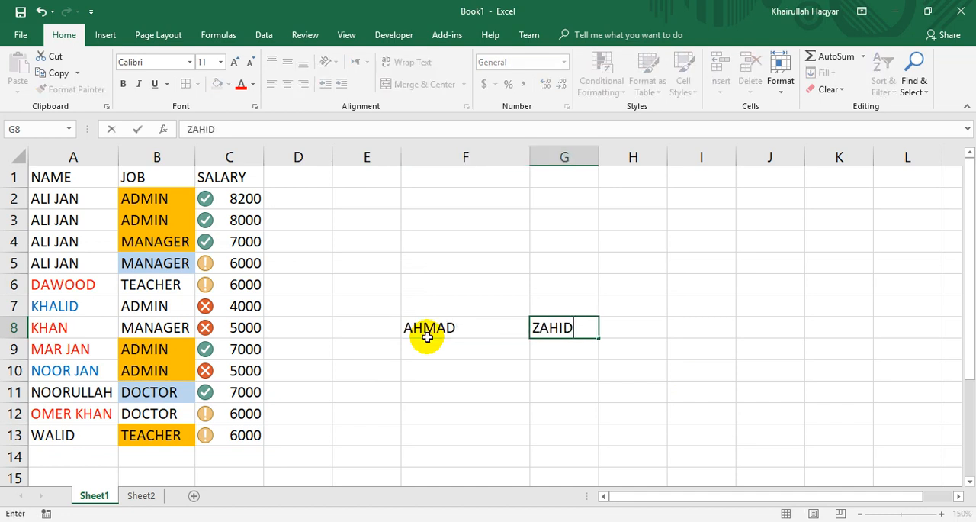
{"action": "key", "text": "Tab"}
{"action": "type", "text": "ALI"}
{"action": "key", "text": "Tab"}
{"action": "type", "text": "DAWOOD"}
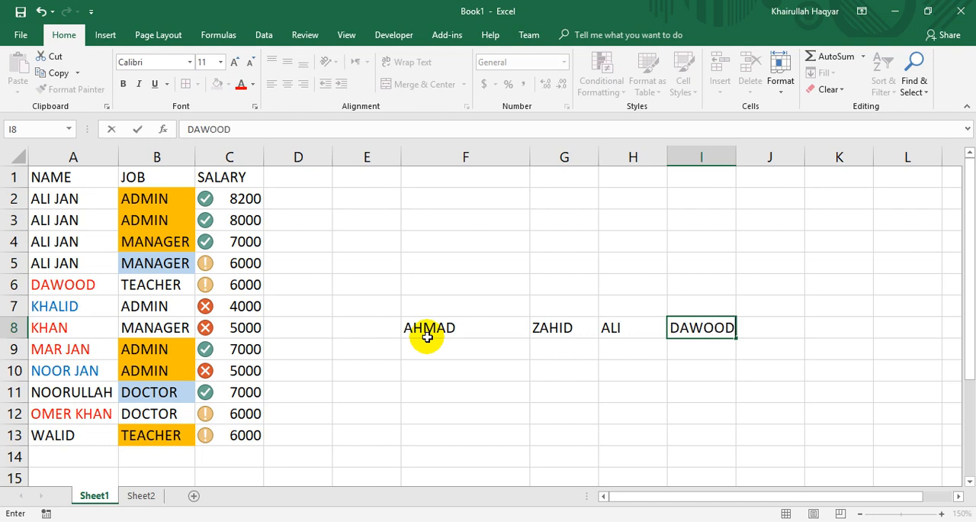
{"action": "key", "text": "Tab"}
{"action": "type", "text": "KH"}
{"action": "key", "text": "Escape"}
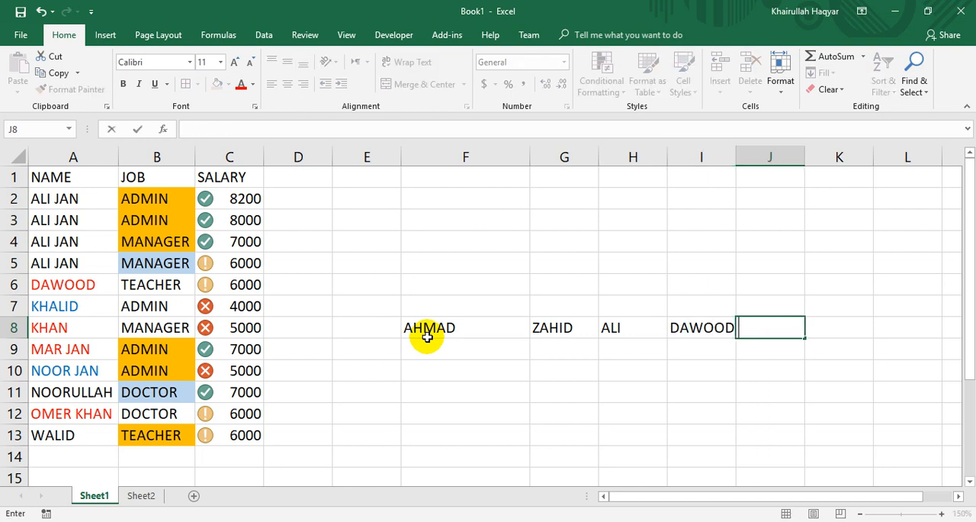
{"action": "type", "text": "W"}
{"action": "key", "text": "BackSpace"}
{"action": "type", "text": "WALID"}
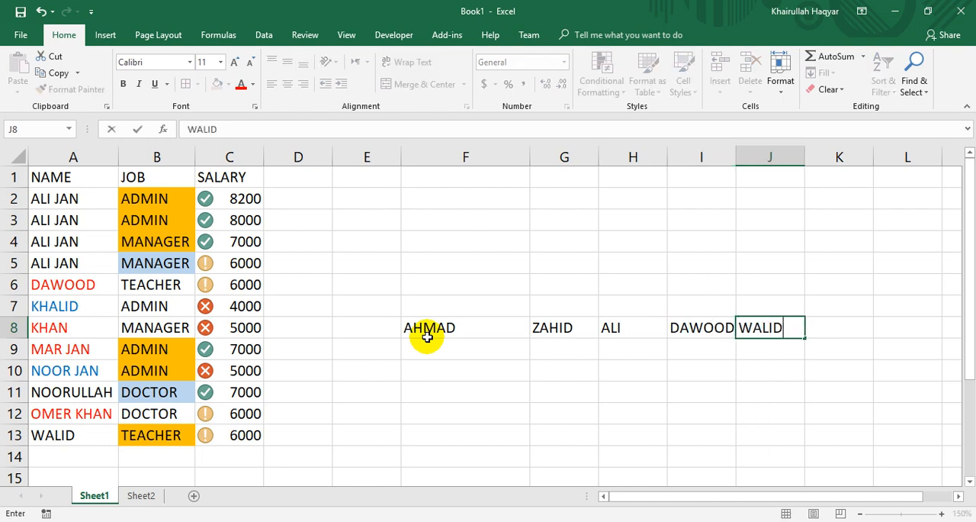
{"action": "key", "text": "Tab"}
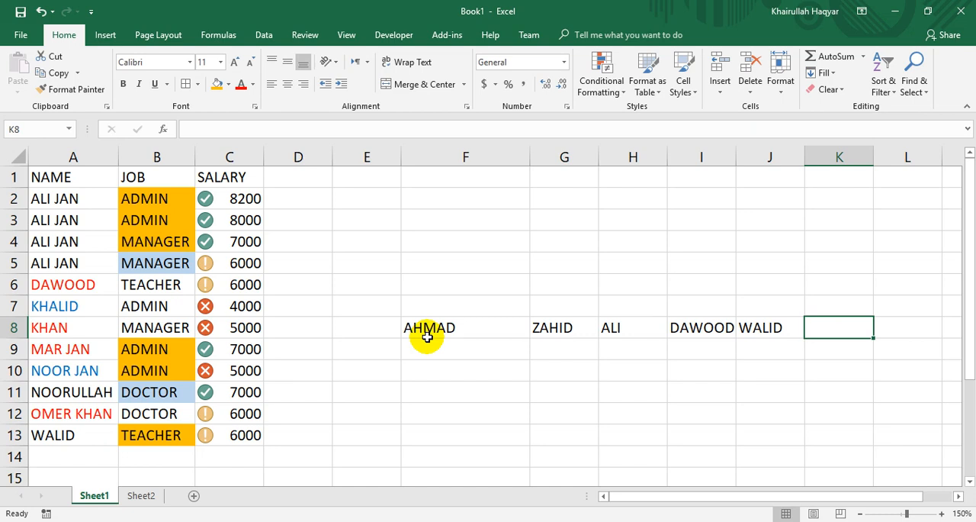
{"action": "type", "text": "BAKHTYAR"}
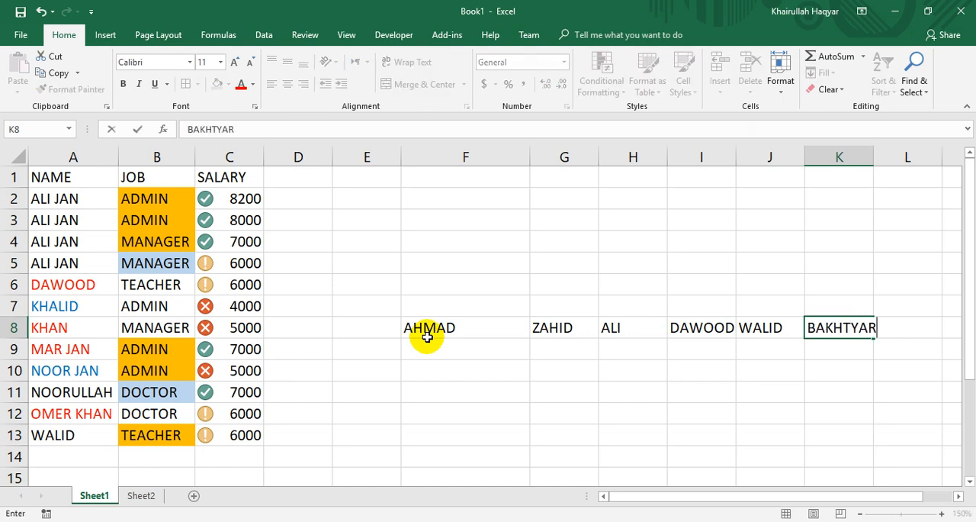
{"action": "left_click", "coordinate": [429, 343]}
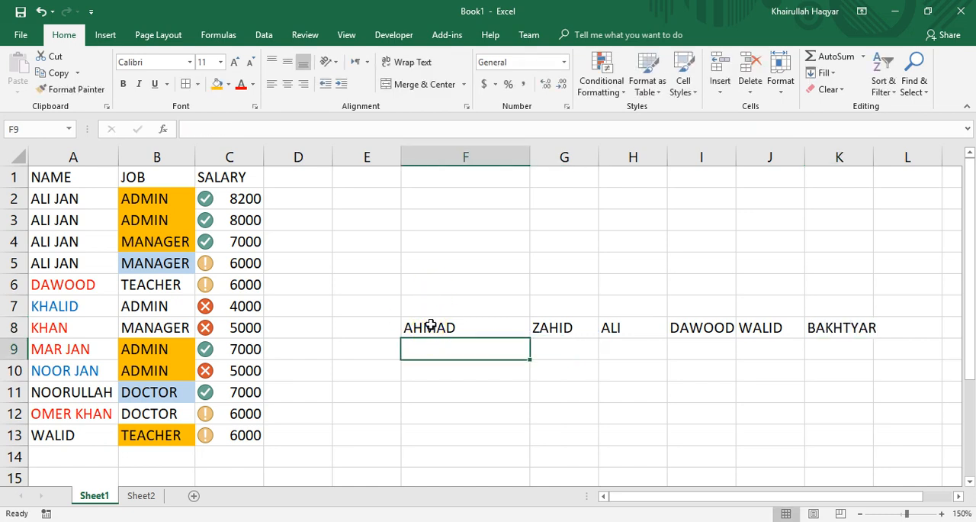
Try to sort the names in F8:K8 with a custom sort by Column I on Cell Values, Z to A.
{"action": "left_click_drag", "start_coordinate": [430, 325], "coordinate": [858, 324]}
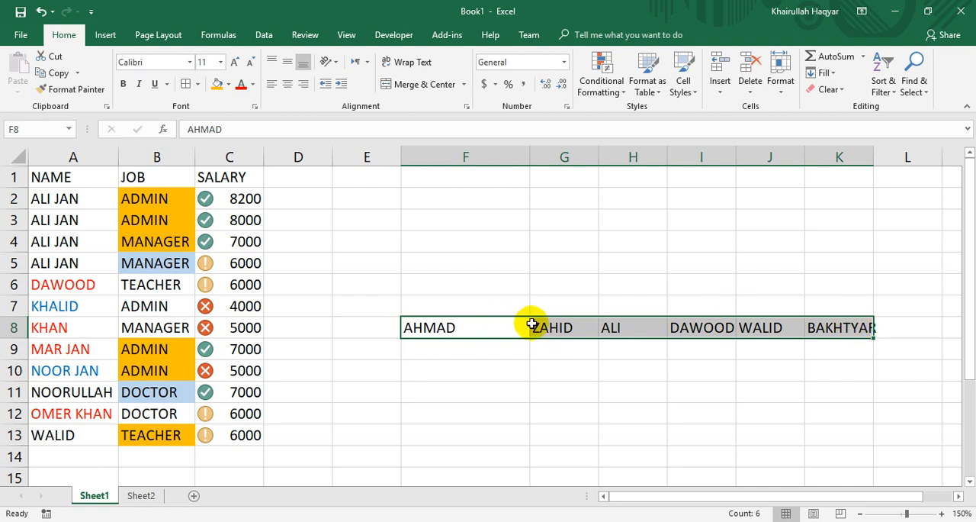
{"action": "left_click", "coordinate": [893, 87]}
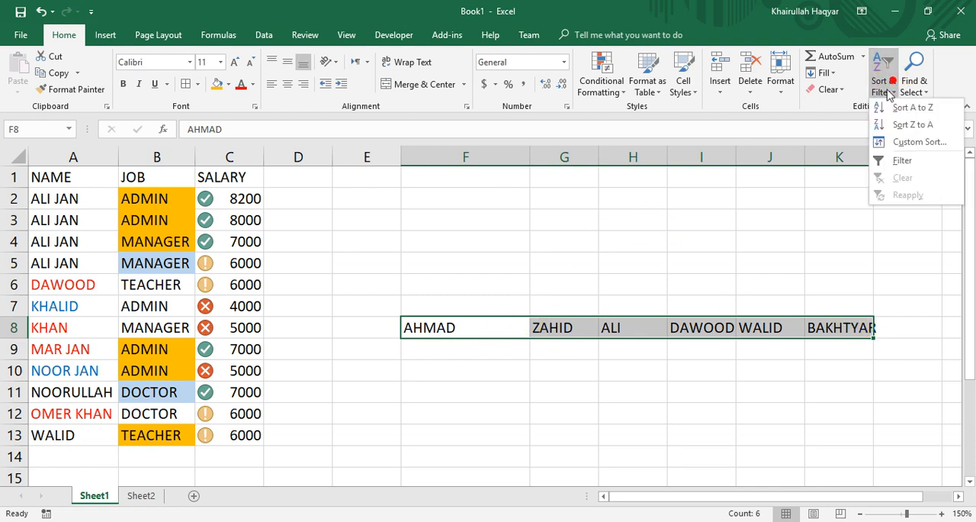
{"action": "left_click", "coordinate": [891, 84]}
{"action": "left_click", "coordinate": [884, 82]}
{"action": "left_click", "coordinate": [883, 83]}
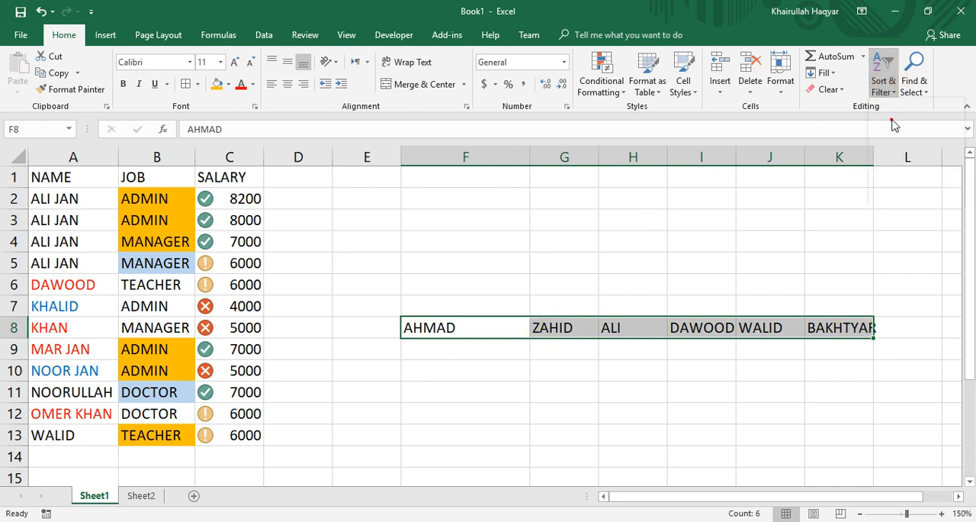
{"action": "left_click", "coordinate": [884, 83]}
{"action": "left_click", "coordinate": [891, 142]}
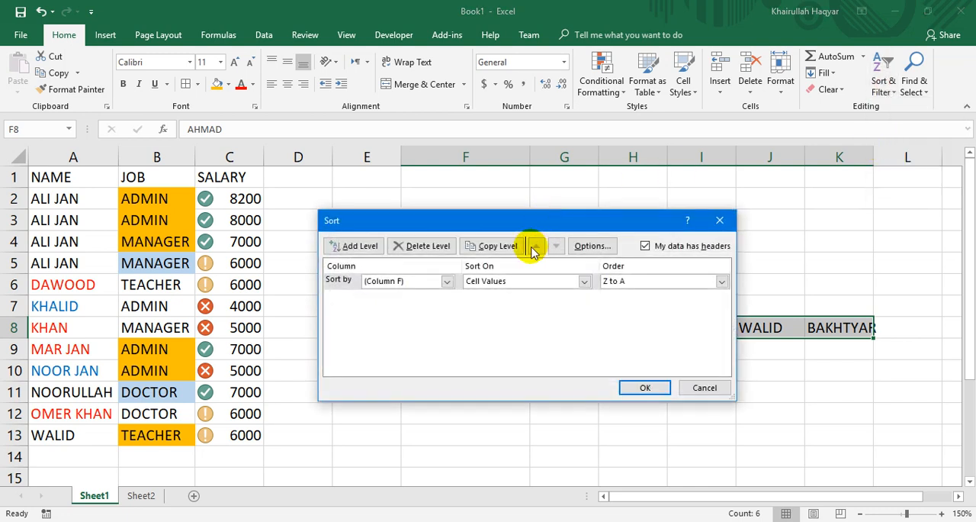
{"action": "left_click", "coordinate": [447, 281]}
{"action": "left_click", "coordinate": [414, 319]}
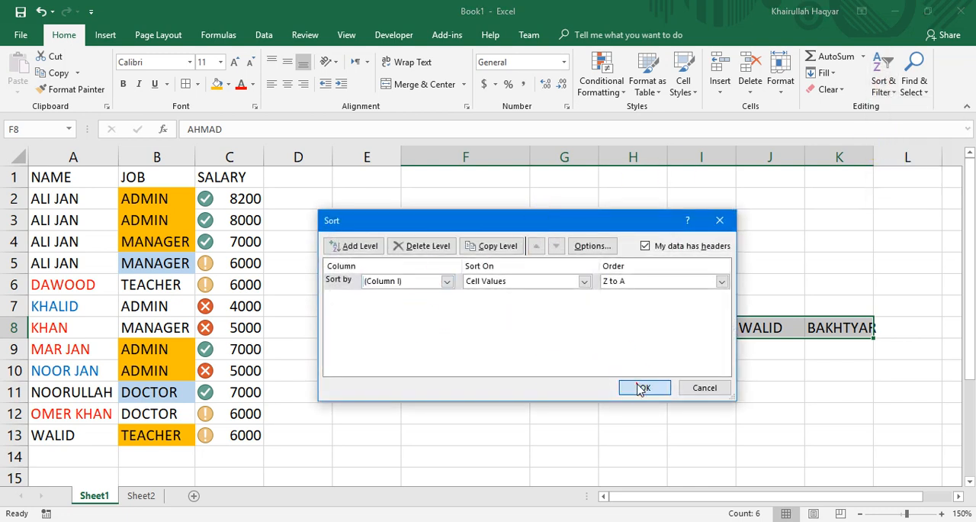
{"action": "left_click", "coordinate": [637, 384]}
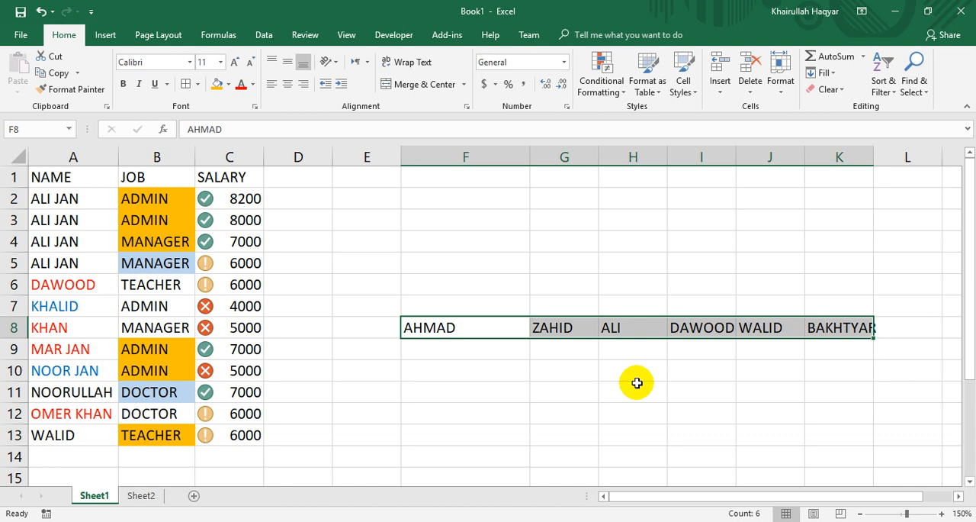
Set the custom sort options for the names in row 8 to case sensitive and left-to-right orientation.
{"action": "left_click", "coordinate": [883, 72]}
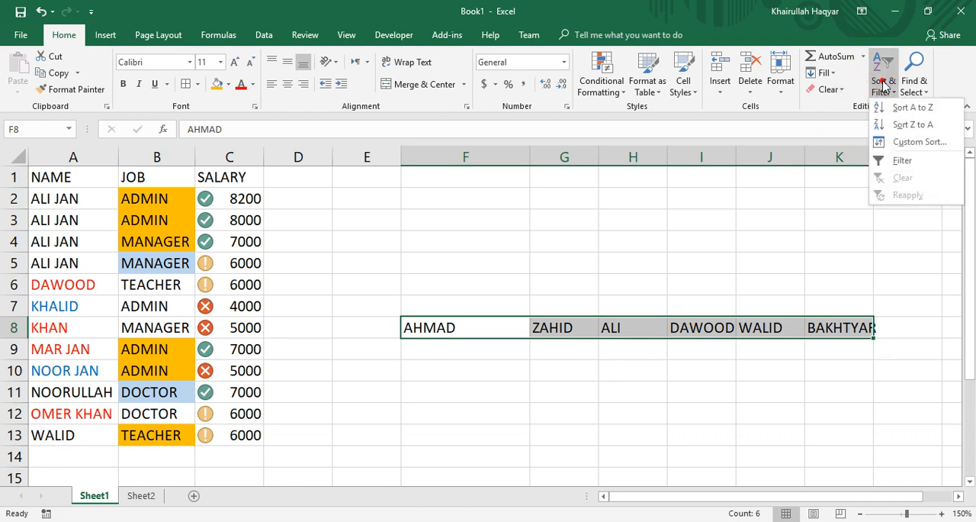
{"action": "left_click", "coordinate": [900, 142]}
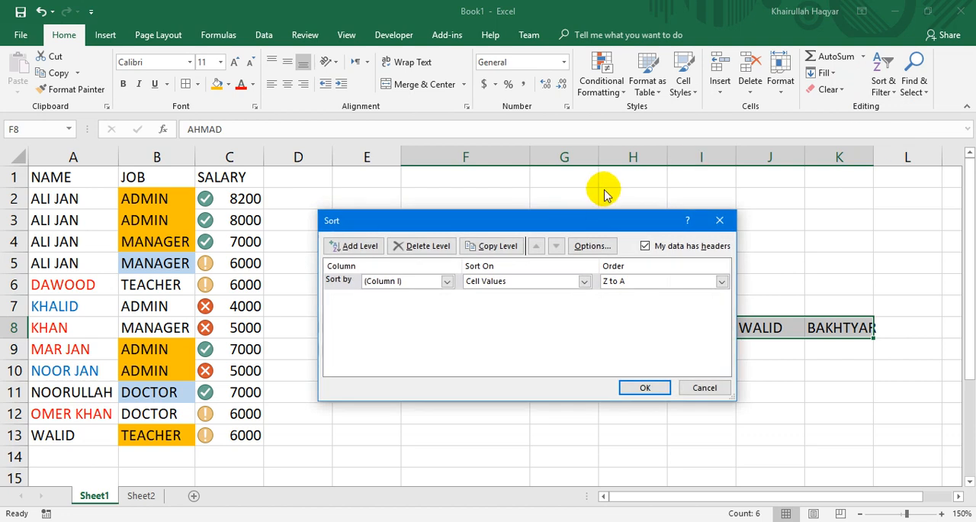
{"action": "left_click", "coordinate": [595, 251]}
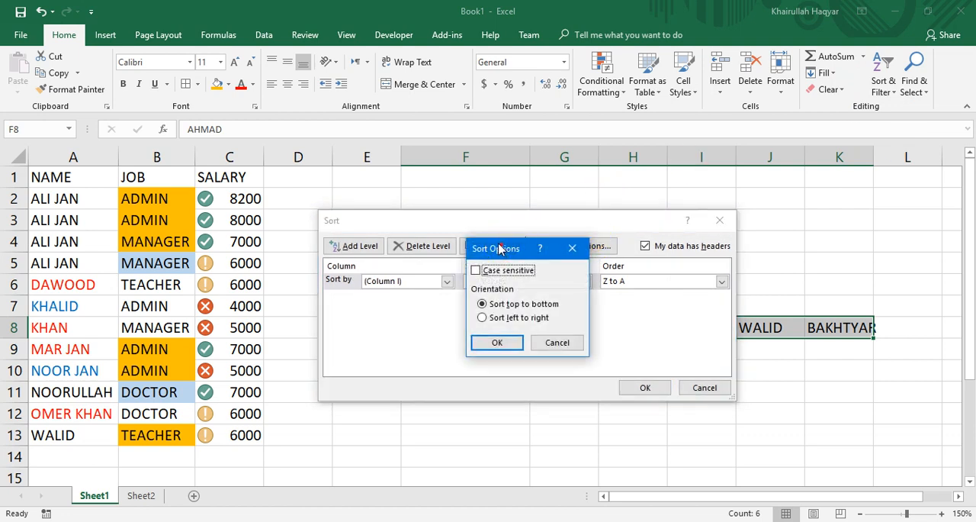
{"action": "left_click_drag", "start_coordinate": [510, 248], "coordinate": [364, 115]}
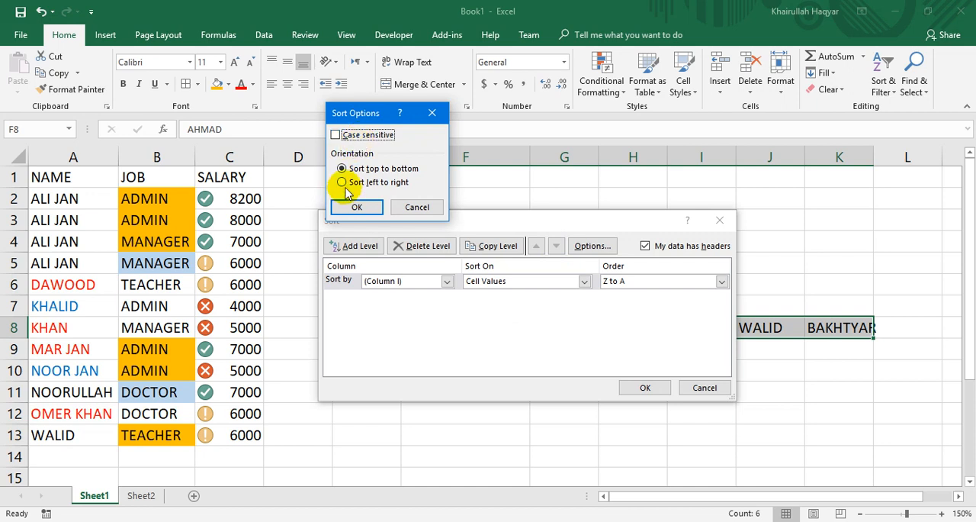
{"action": "left_click", "coordinate": [365, 137]}
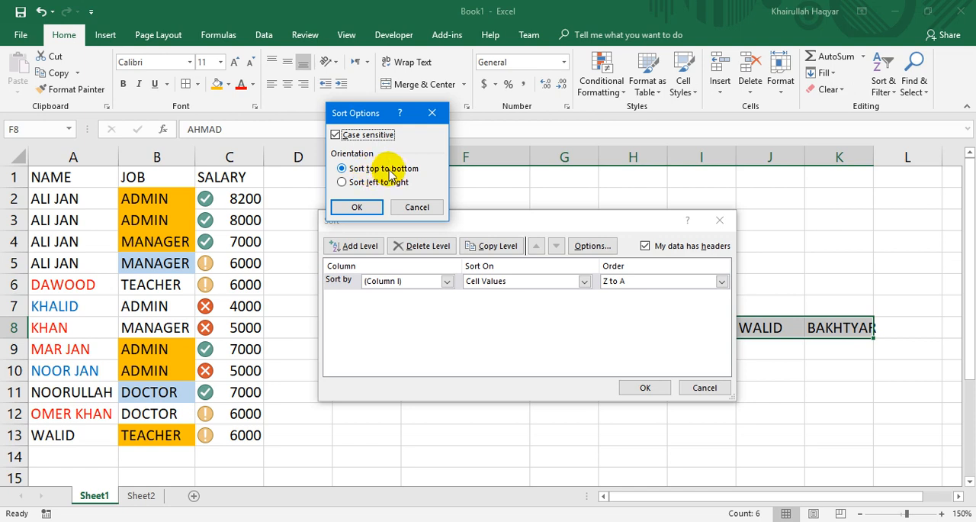
{"action": "left_click", "coordinate": [376, 183]}
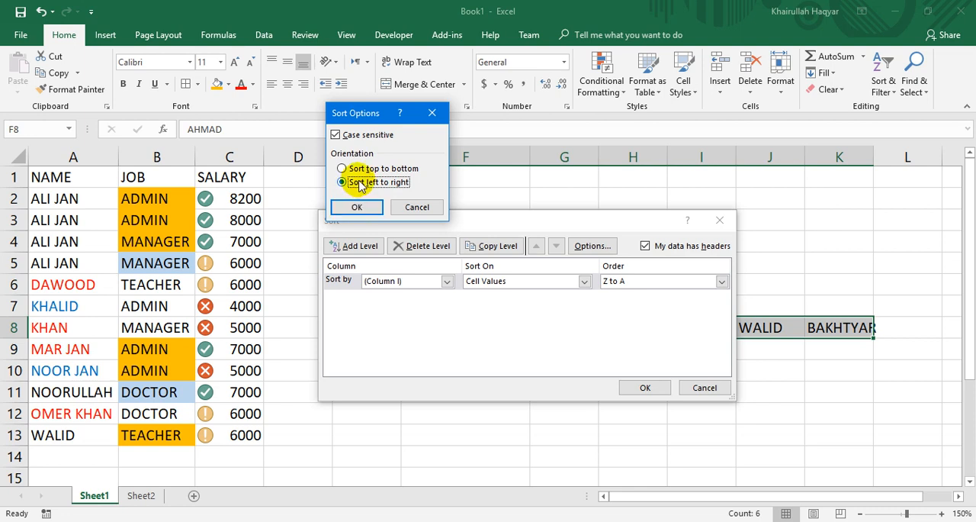
{"action": "left_click", "coordinate": [362, 209]}
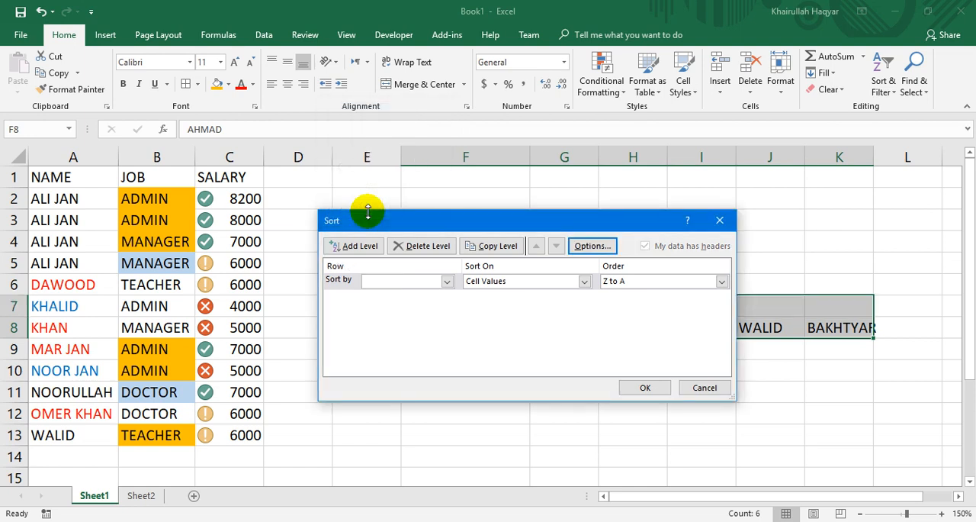
Sort the names across the row by Row 8 on Cell Values, Z to A.
{"action": "left_click", "coordinate": [446, 280]}
{"action": "left_click", "coordinate": [418, 303]}
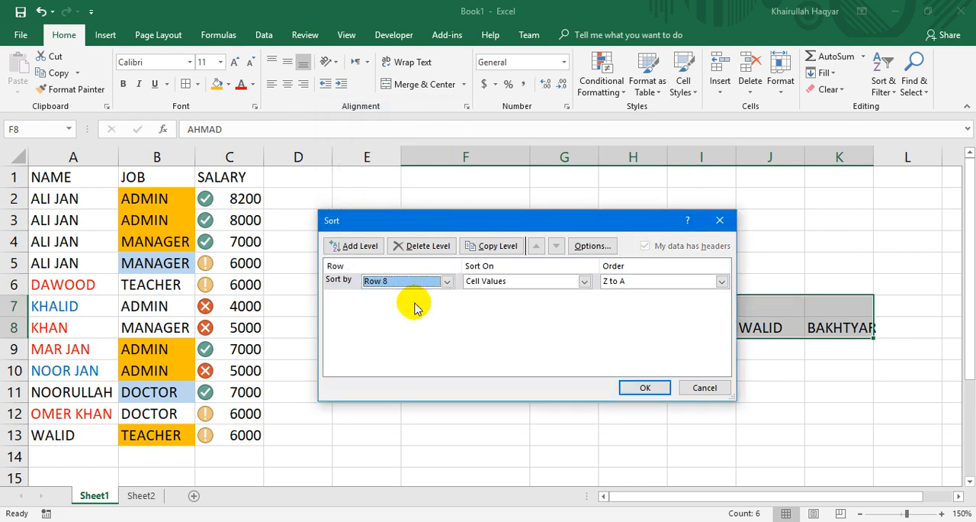
{"action": "left_click", "coordinate": [645, 387]}
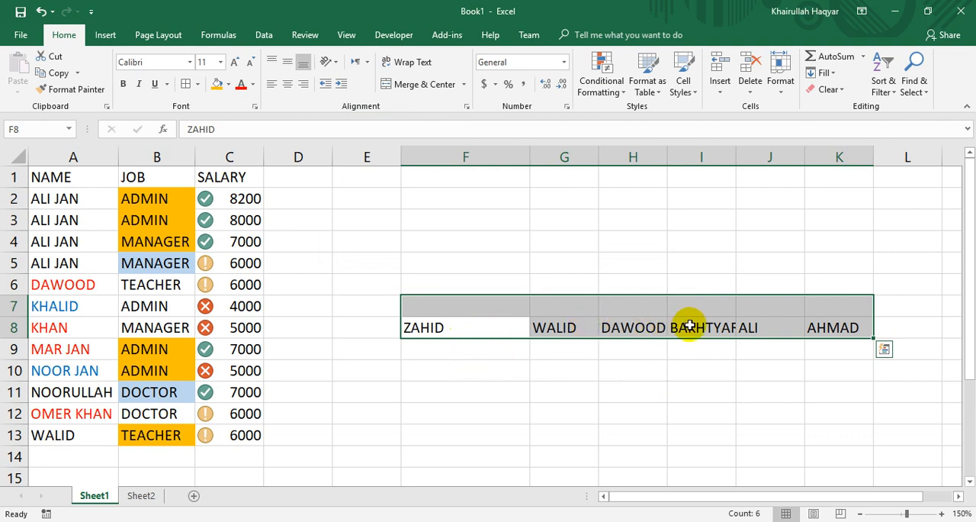
Re-sort the names in Row 8 in A to Z order with a custom sort.
{"action": "left_click", "coordinate": [885, 83]}
{"action": "left_click", "coordinate": [885, 139]}
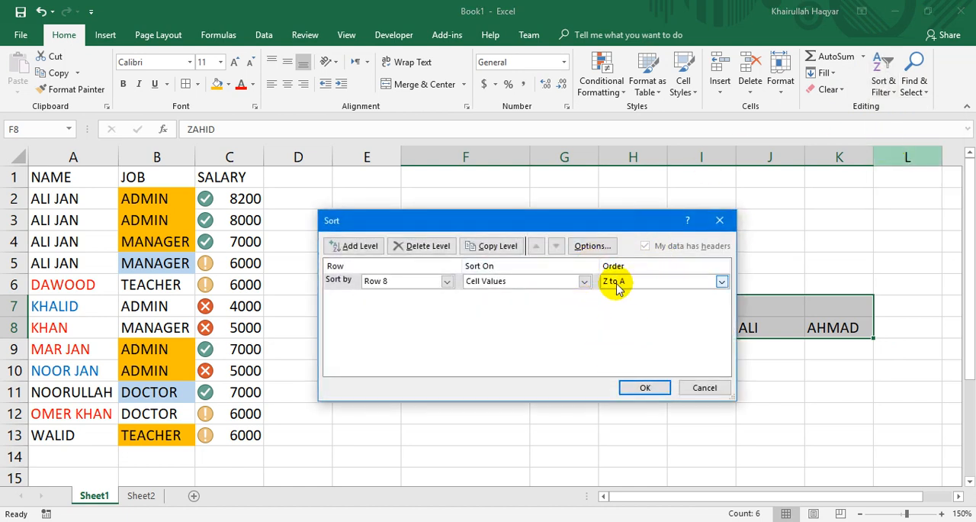
{"action": "left_click", "coordinate": [657, 284]}
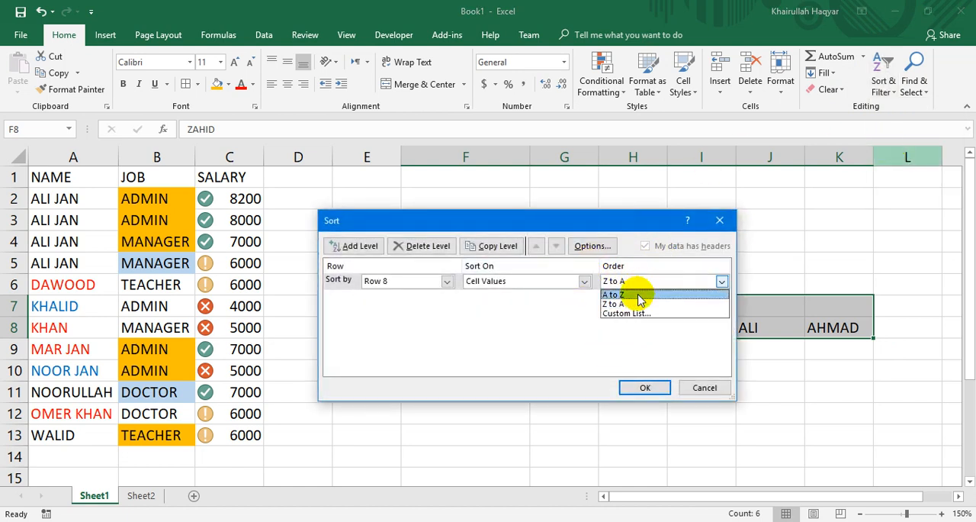
{"action": "left_click", "coordinate": [640, 293]}
{"action": "key", "text": "Return"}
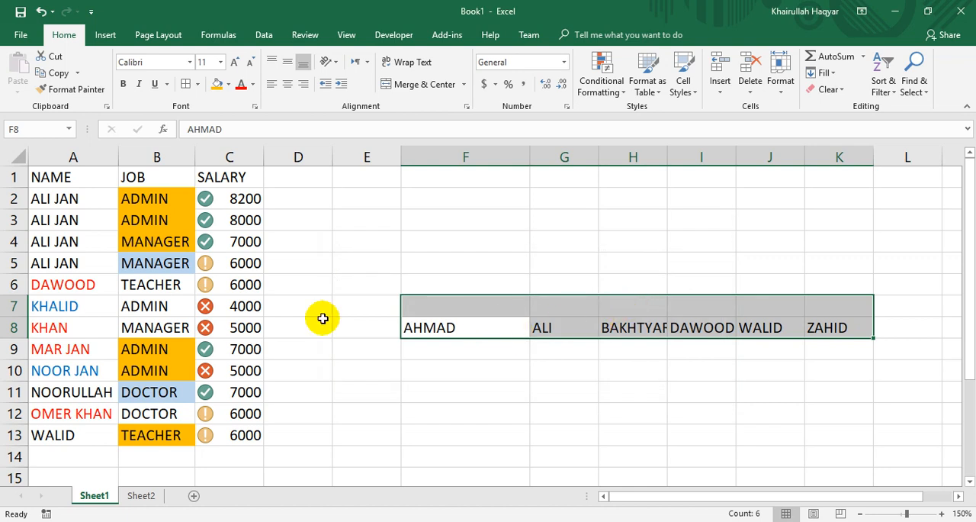
Start a custom sort on the employee table and set its orientation back to top to bottom.
{"action": "left_click", "coordinate": [126, 283]}
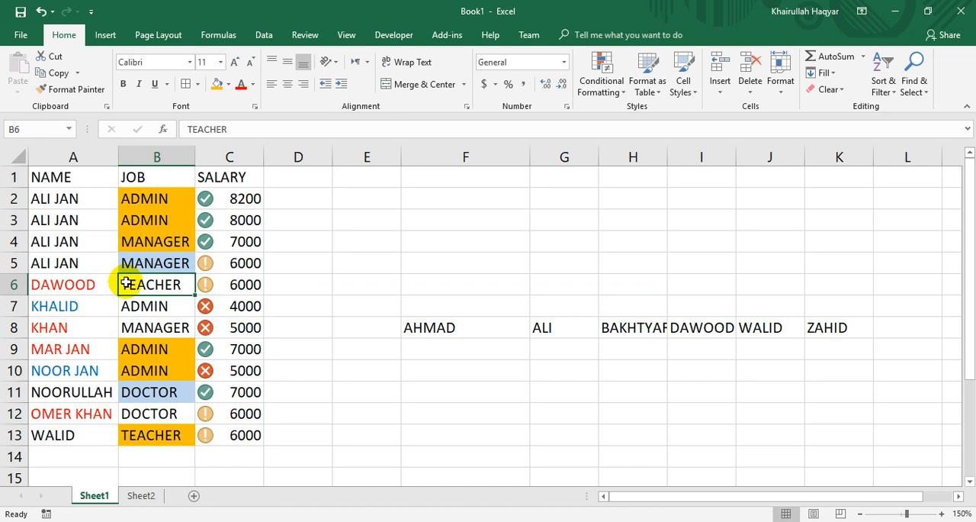
{"action": "left_click", "coordinate": [885, 82]}
{"action": "left_click", "coordinate": [909, 141]}
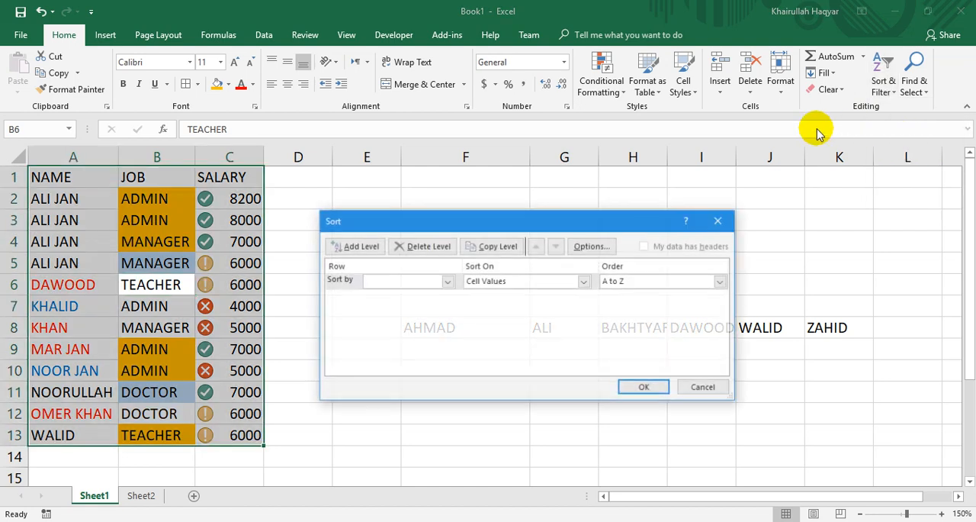
{"action": "left_click", "coordinate": [593, 245]}
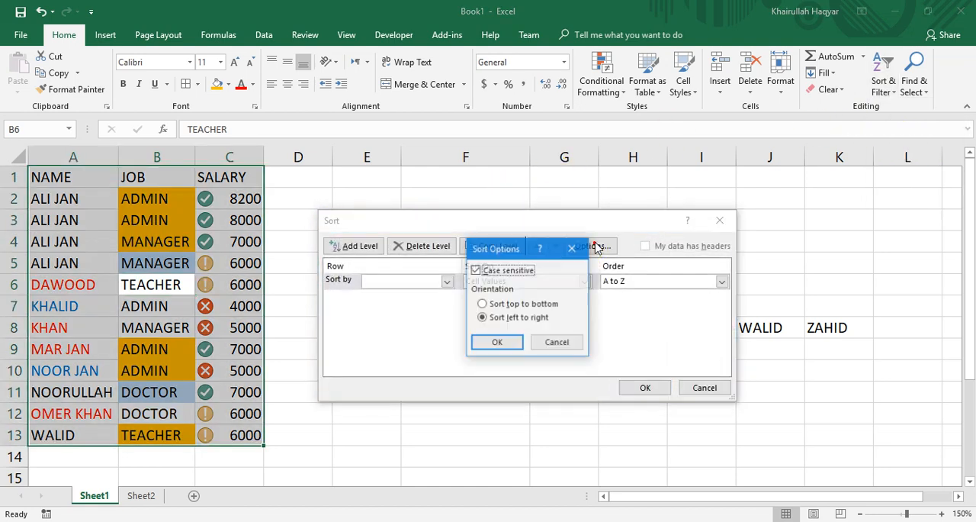
{"action": "left_click", "coordinate": [493, 305]}
{"action": "key", "text": "Return"}
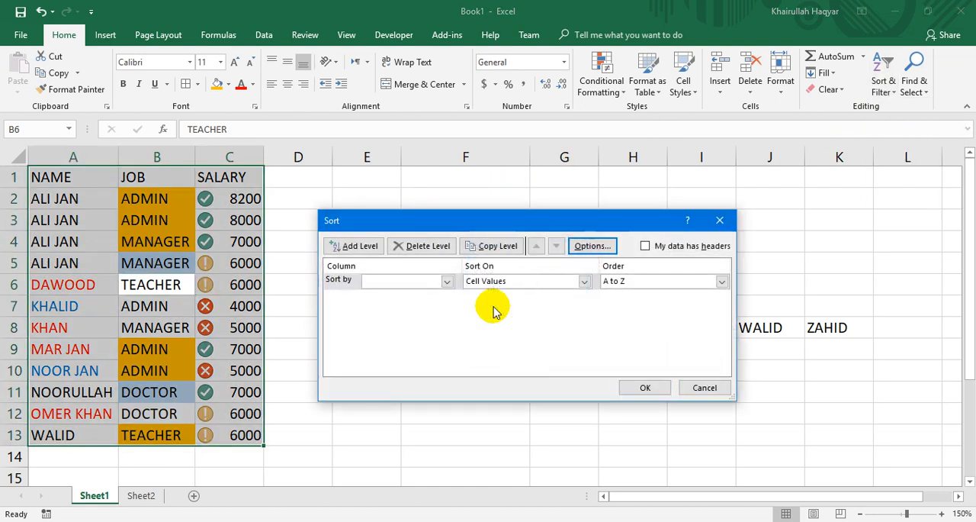
Try sorting the employee table by Column A, A to Z, without treating the first row as headers, and undo the sort.
{"action": "left_click", "coordinate": [448, 282]}
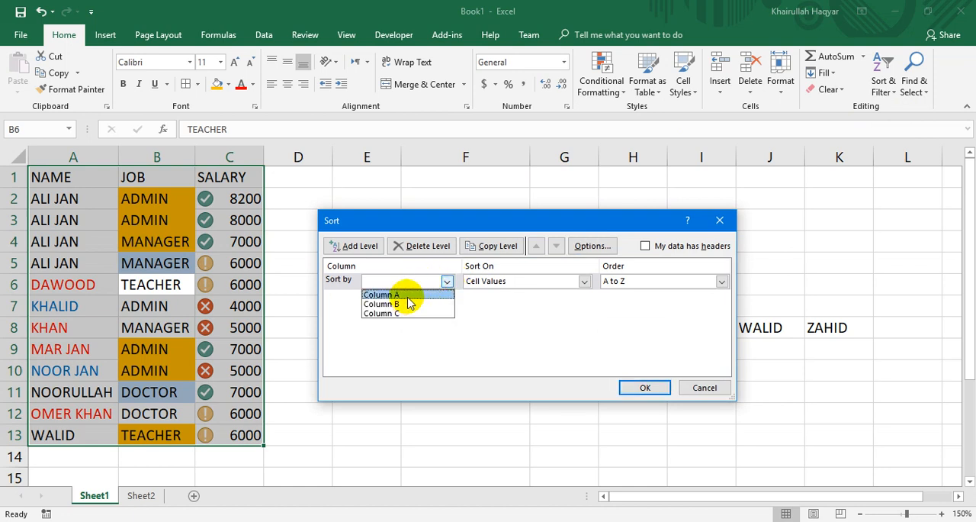
{"action": "left_click", "coordinate": [408, 296]}
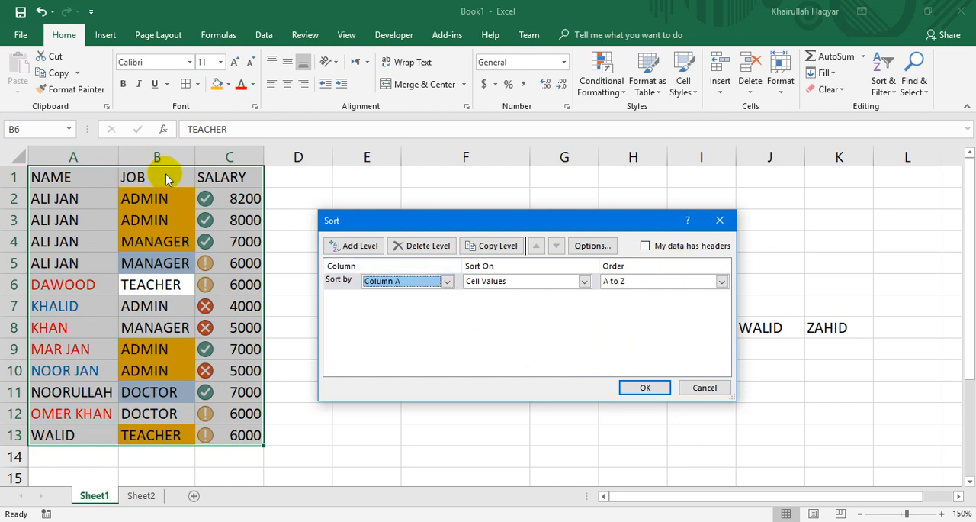
{"action": "left_click", "coordinate": [643, 389]}
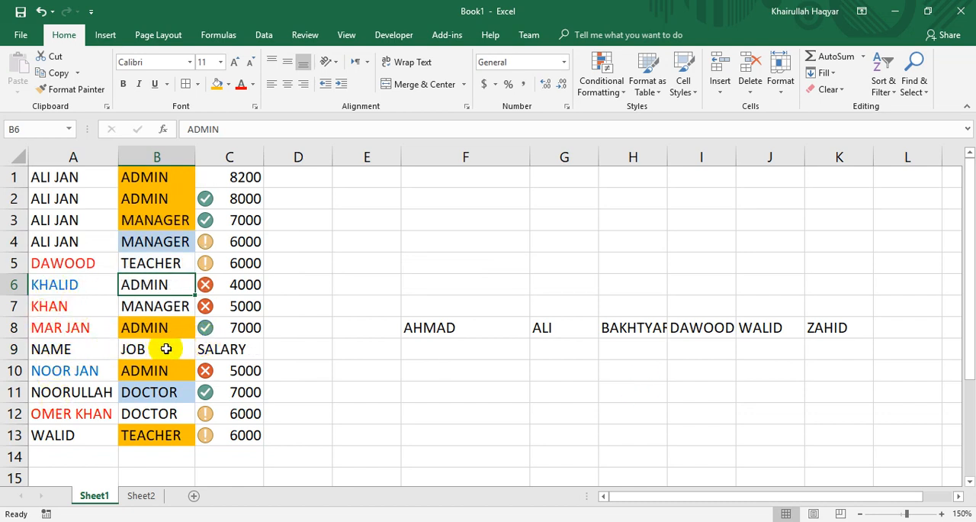
{"action": "left_click", "coordinate": [40, 11]}
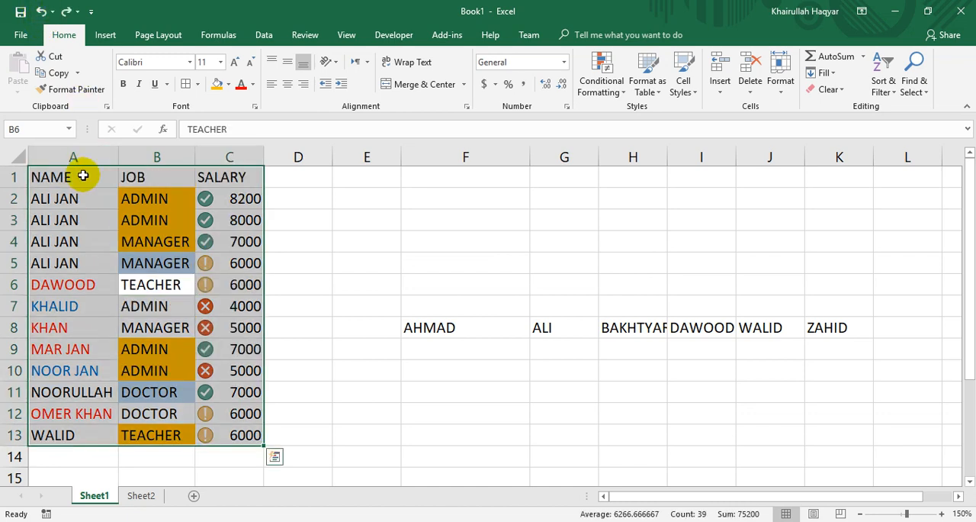
Sort the employee table by NAME on Cell Values, A to Z, with its first row treated as headers.
{"action": "left_click", "coordinate": [884, 83]}
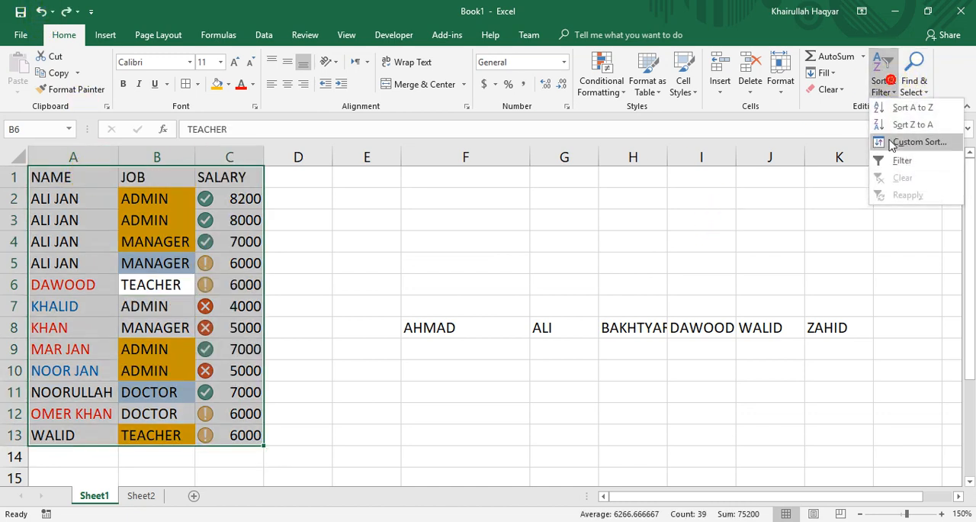
{"action": "left_click", "coordinate": [889, 145]}
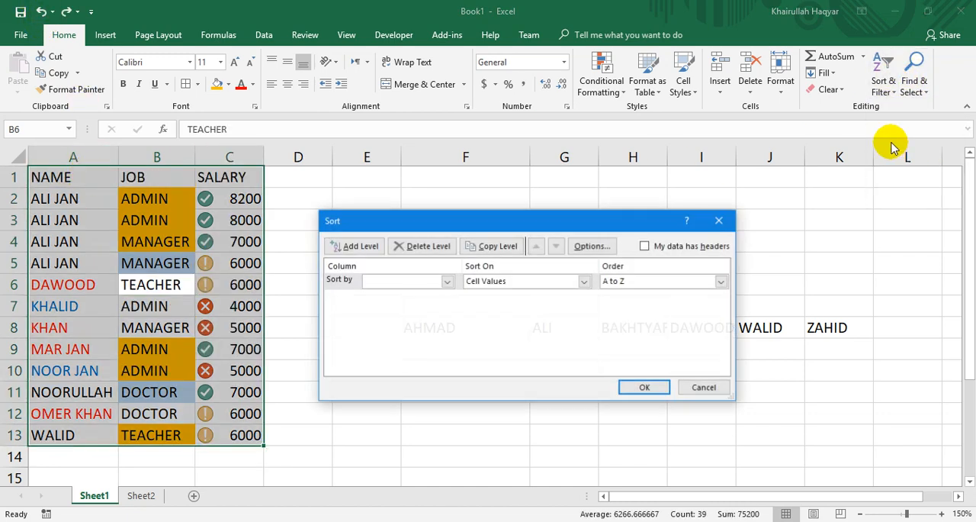
{"action": "left_click", "coordinate": [656, 249]}
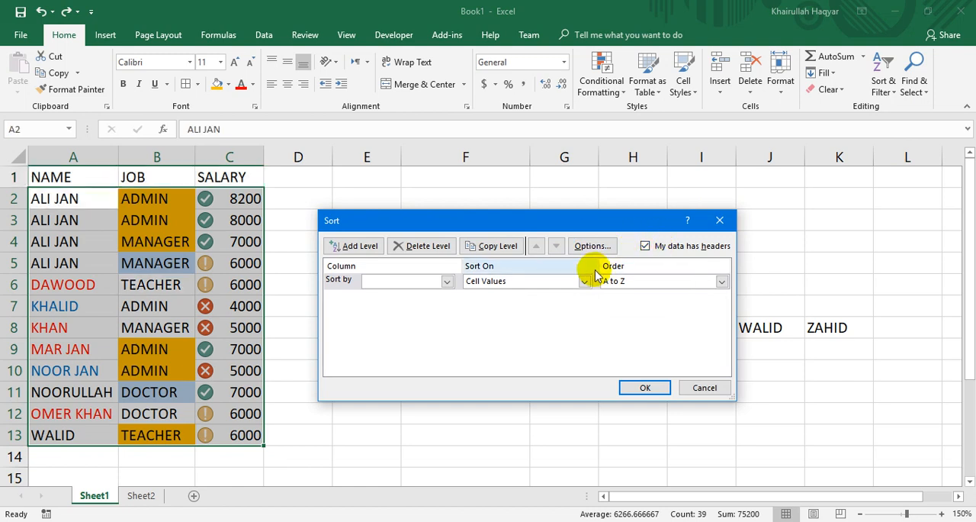
{"action": "left_click", "coordinate": [447, 282]}
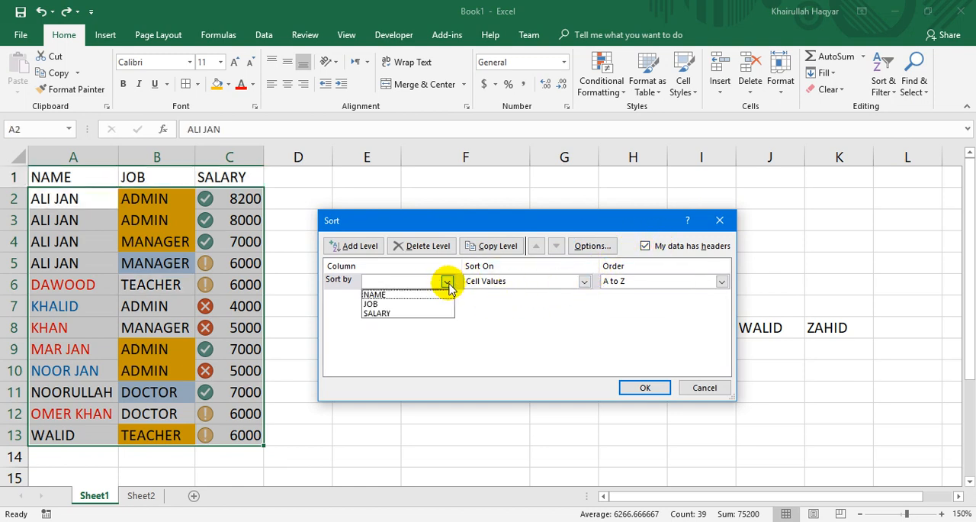
{"action": "left_click", "coordinate": [414, 298]}
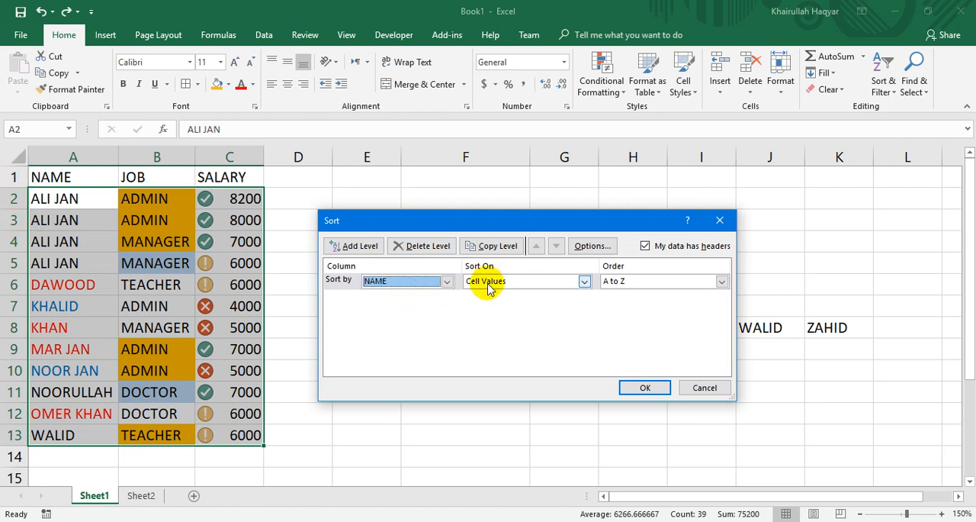
{"action": "left_click", "coordinate": [645, 388]}
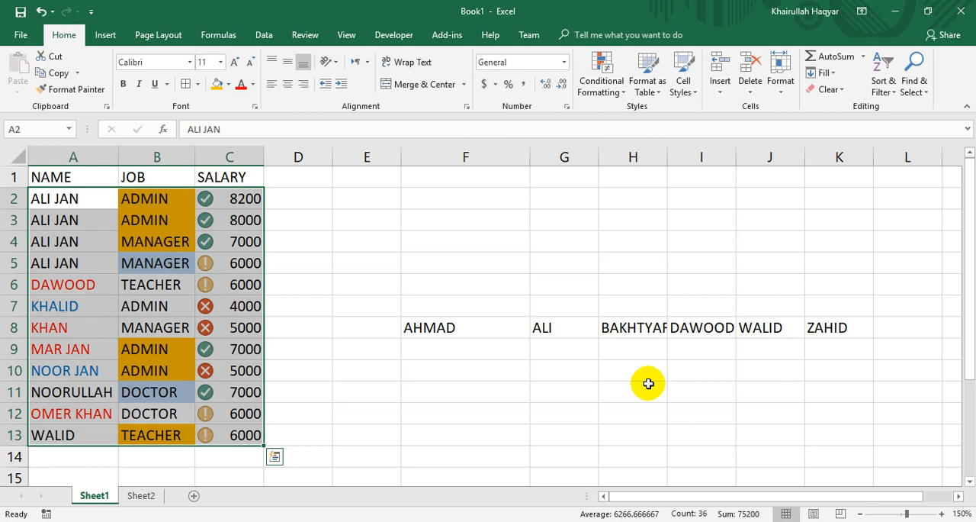
Close the workbook.
{"action": "left_click", "coordinate": [959, 14]}
{"action": "left_click", "coordinate": [502, 291]}
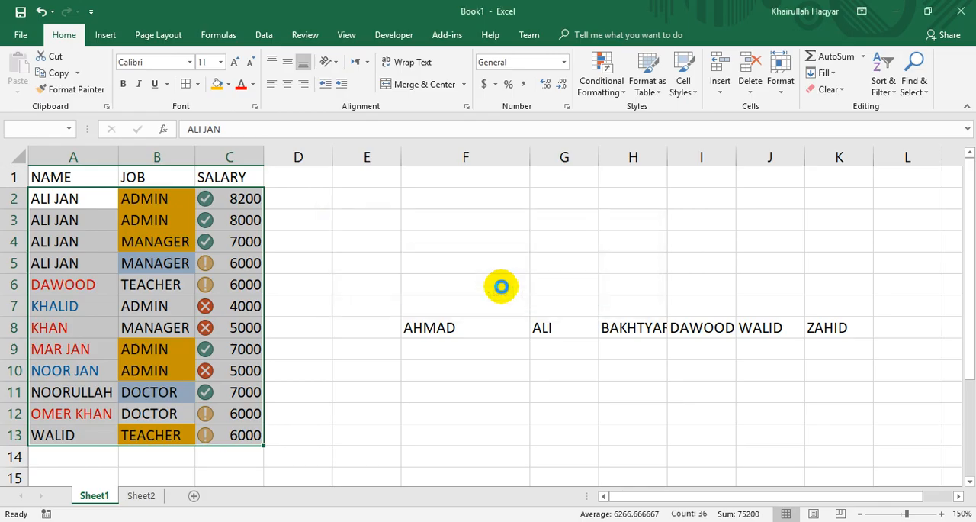